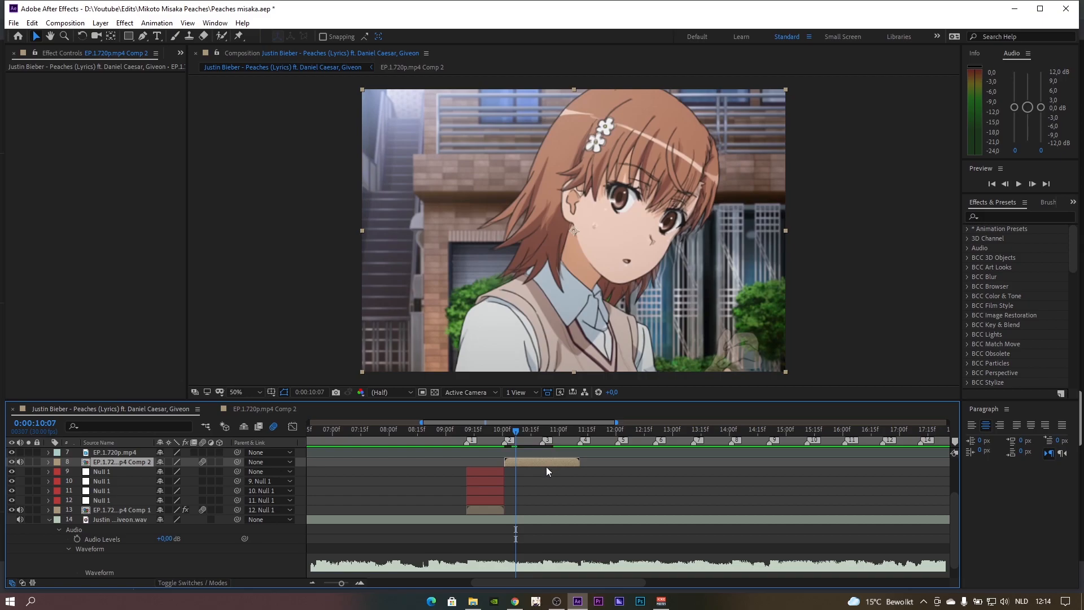
Add a two-node camera with the 50mm preset above the EP.1.720p.mp4 Comp 2 layer
key(ctrl+alt+shift+c)
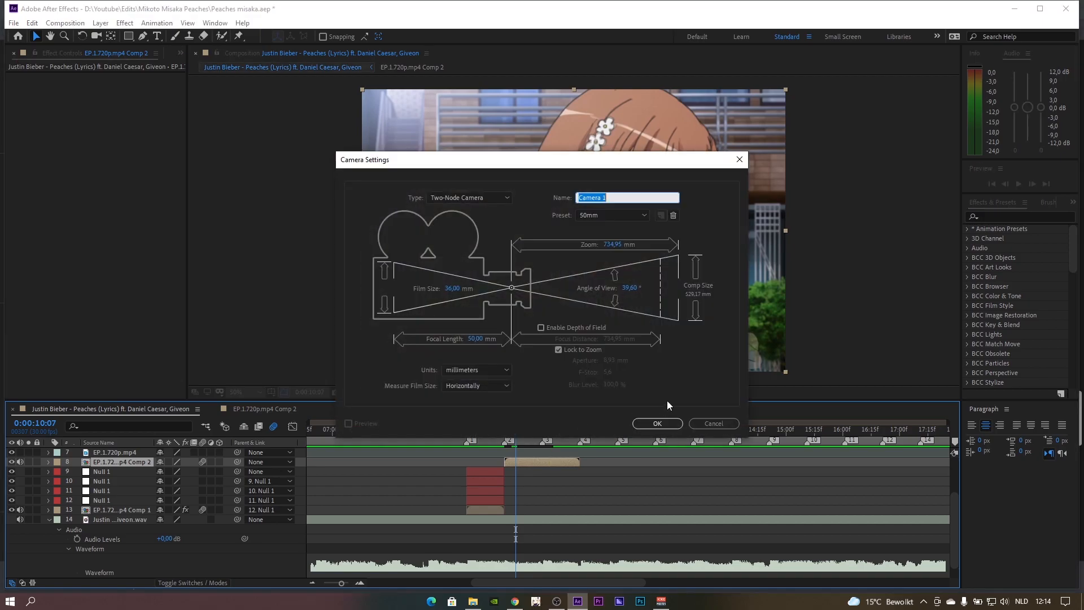
click(664, 423)
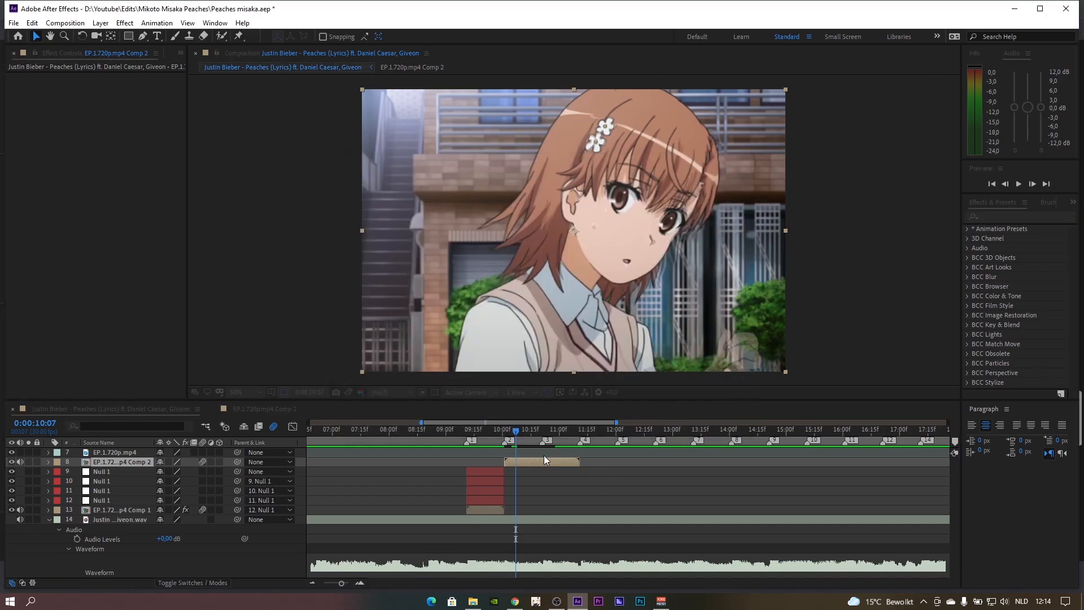
click(631, 344)
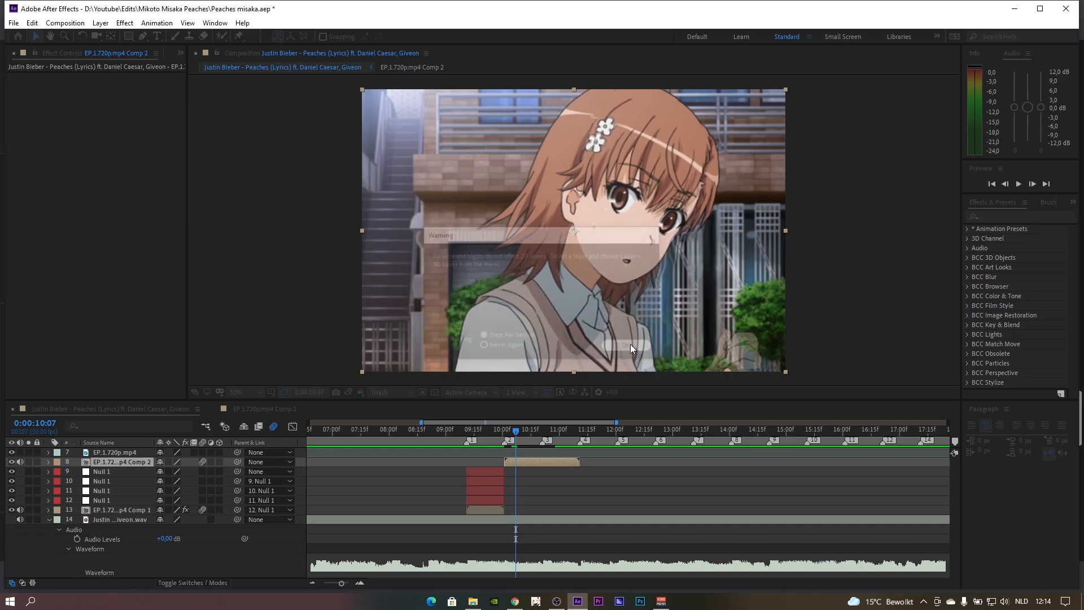
Trim the camera layer to the Comp 2 clip's span, from 0:00:10:01 to 0:00:11:11, and delete the excess parts
click(505, 432)
key(ctrl+shift+d)
click(496, 474)
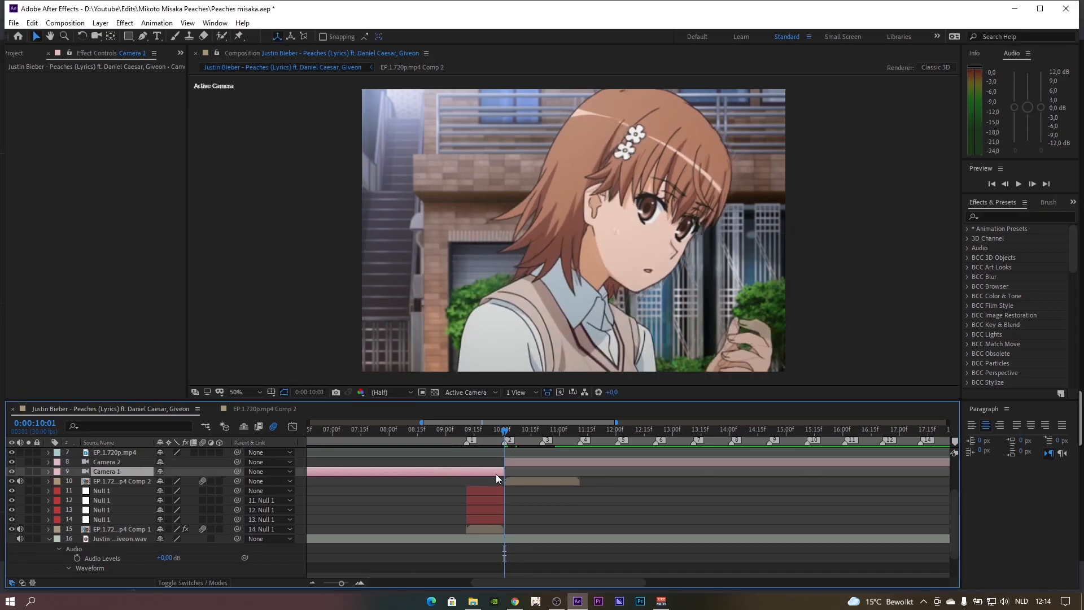
key(Delete)
click(582, 434)
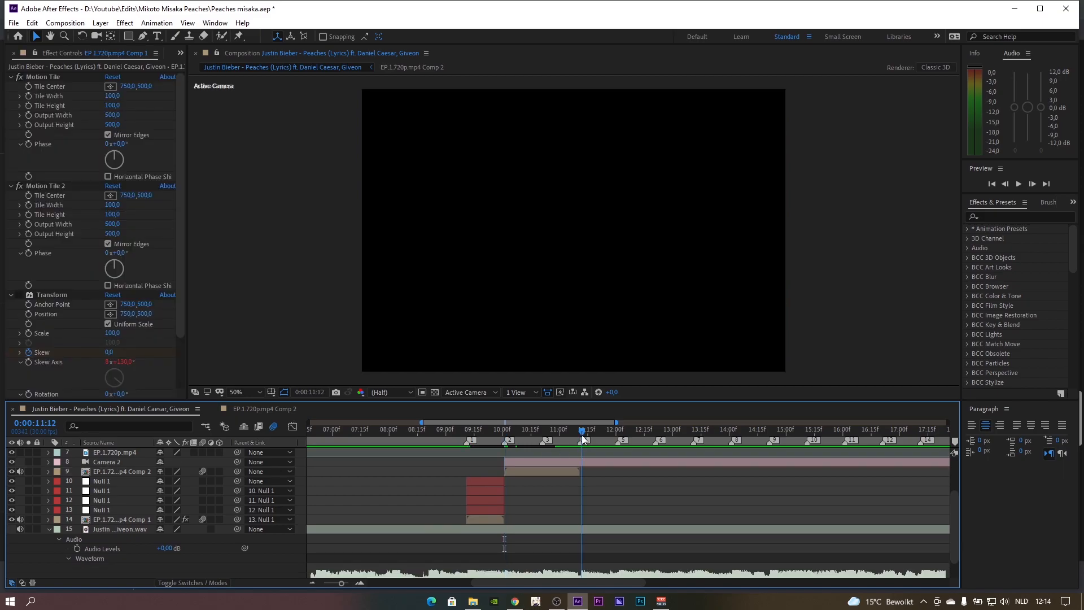
click(580, 434)
click(582, 463)
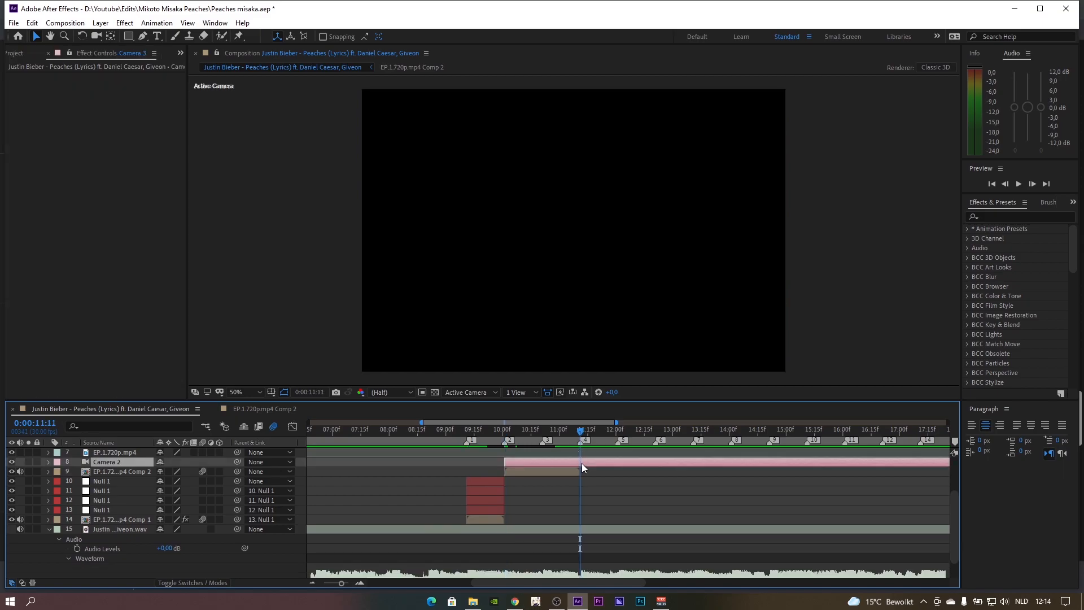
key(ctrl+shift+d)
key(Delete)
Add a null object above the camera and cut away everything before 0:00:10:01
click(506, 432)
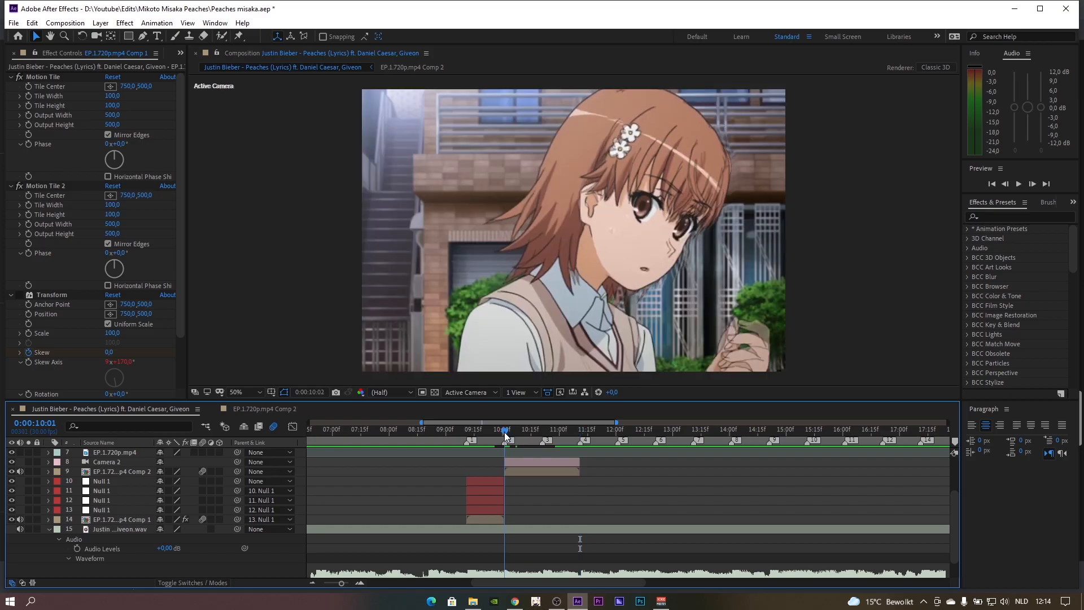
click(531, 463)
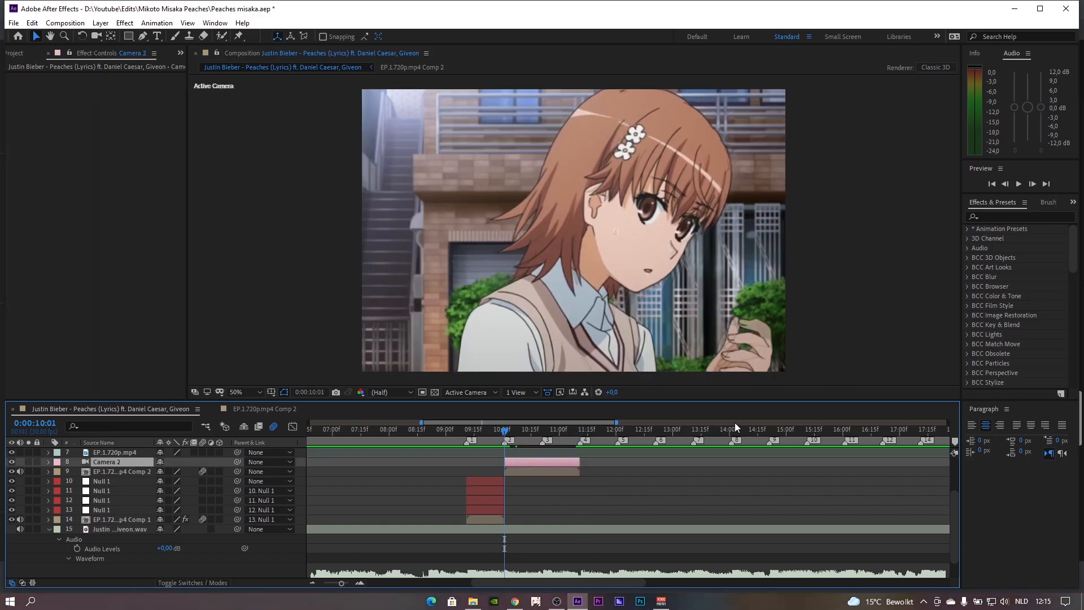
key(ctrl+alt+shift+y)
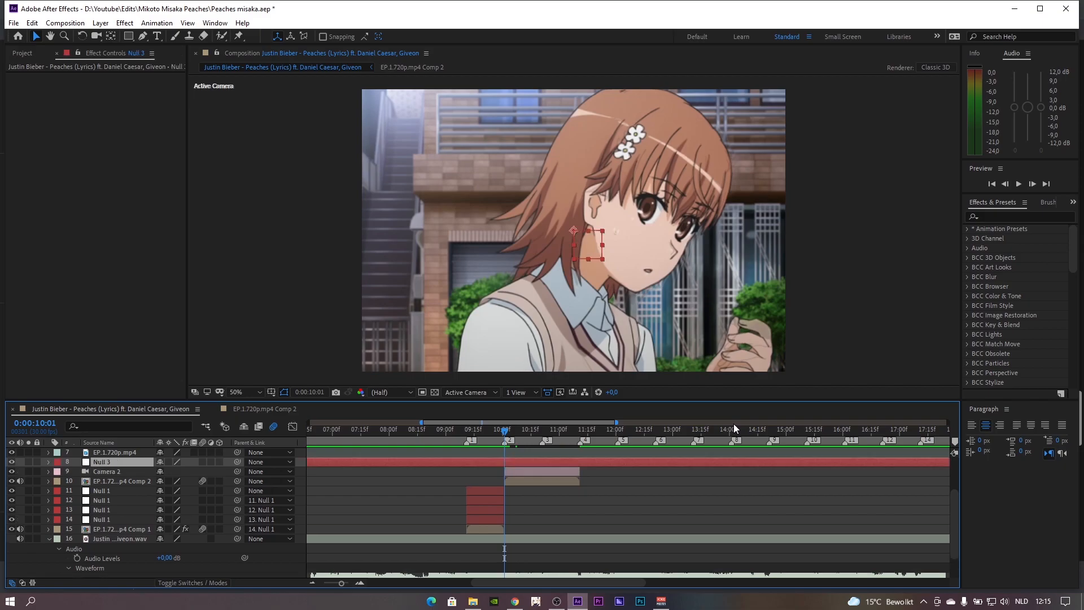
key(ctrl+shift+d)
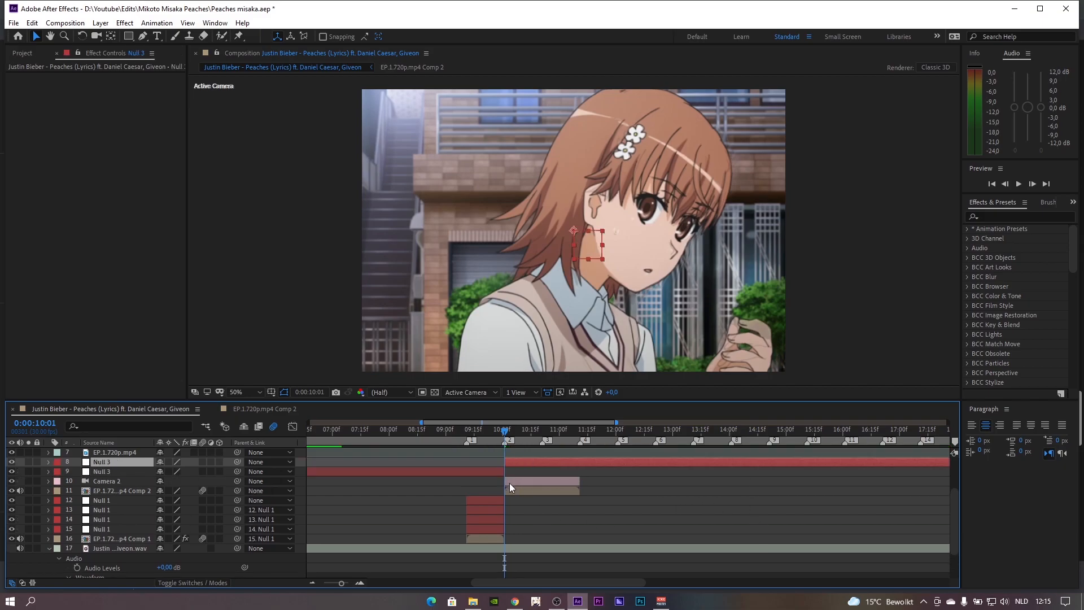
click(491, 474)
key(Delete)
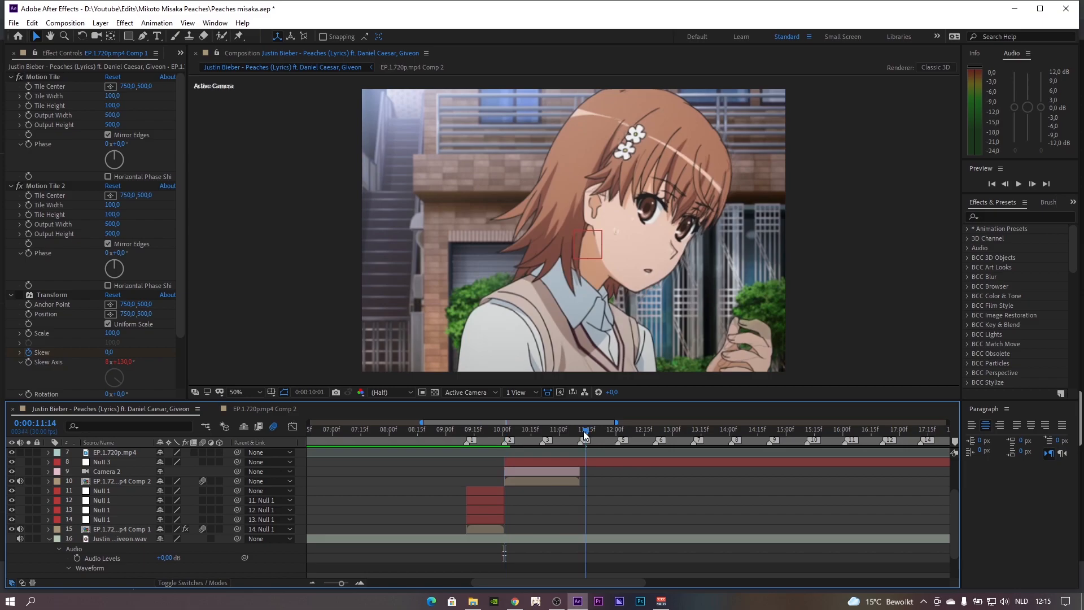
Split the new null at 0:00:11:11 and delete the part after the clip's end
click(581, 431)
click(589, 463)
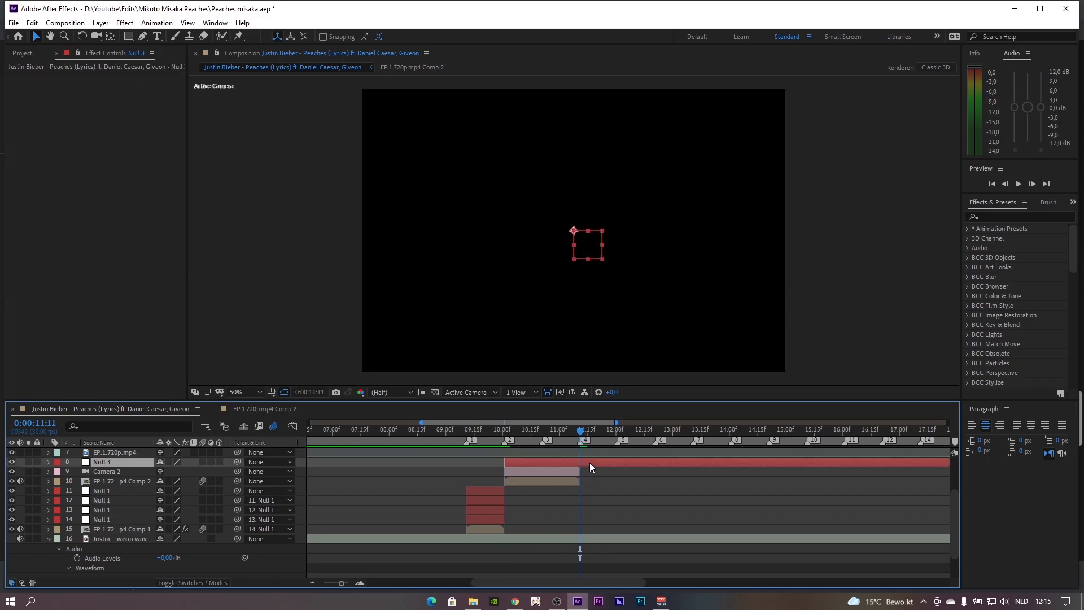
key(ctrl+shift+d)
key(Delete)
Duplicate the trimmed null three times to get four stacked nulls above the camera
click(545, 461)
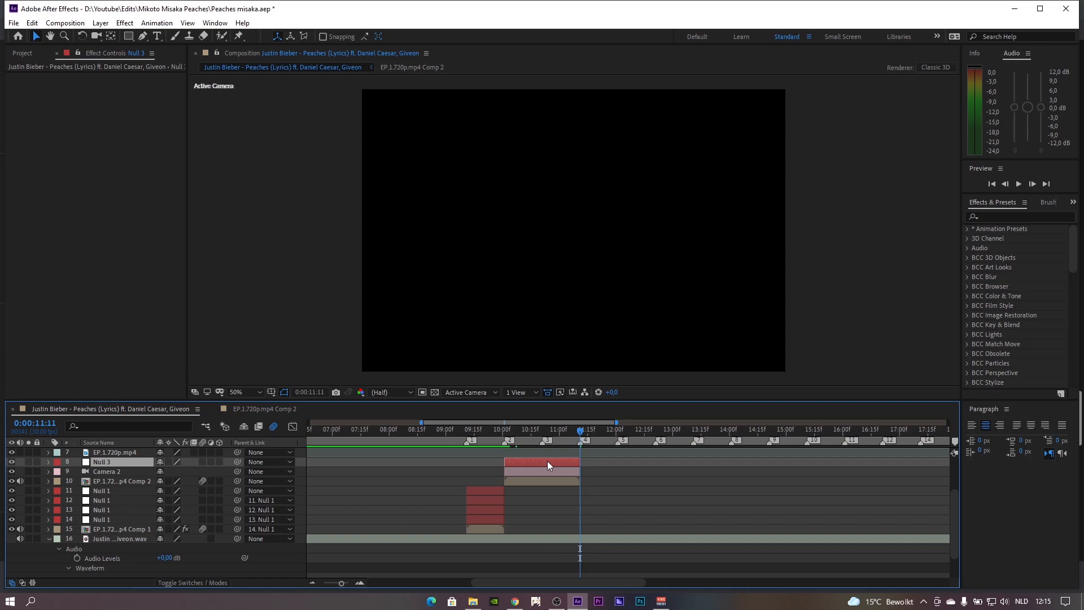
key(ctrl+d)
key(ctrl+d)
key(ctrl+d)
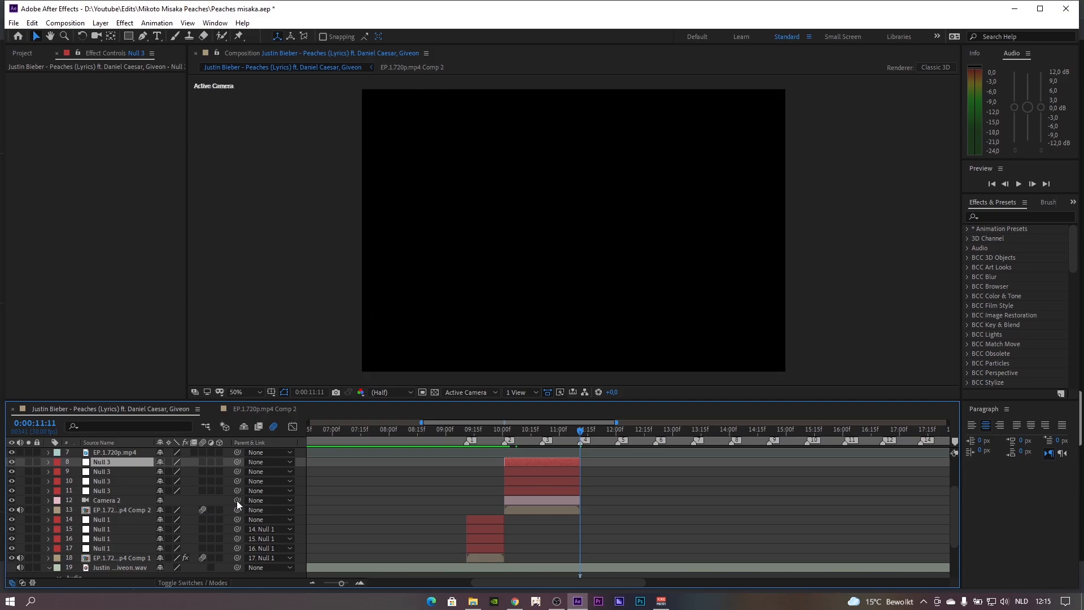
Parent the camera to the lowest Null 3, and chain each Null 3 to the one directly above it
drag(236, 500, 128, 493)
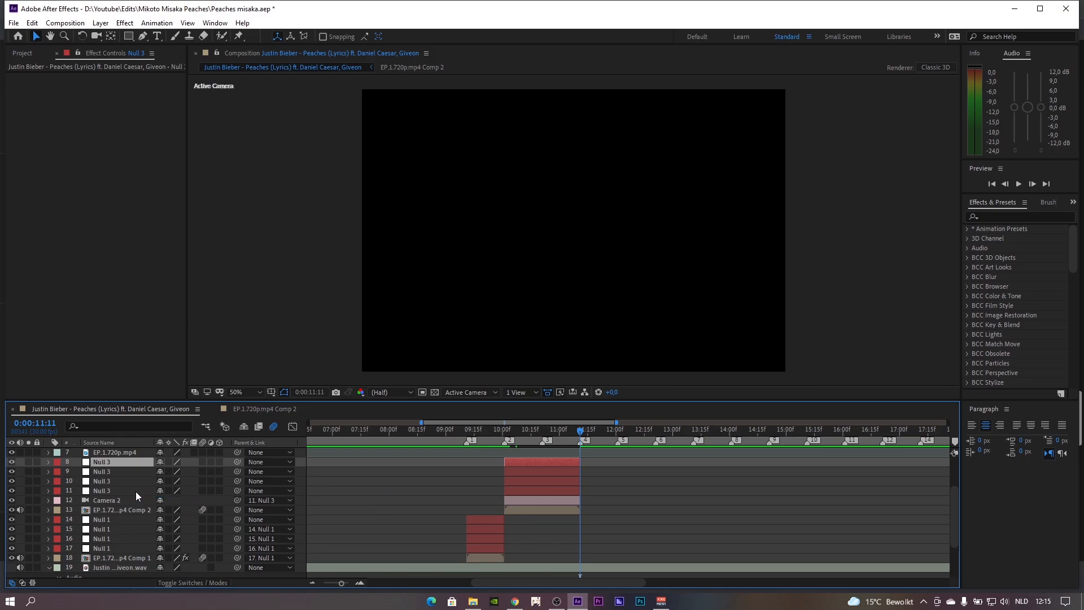
drag(235, 489, 218, 485)
drag(139, 481, 147, 472)
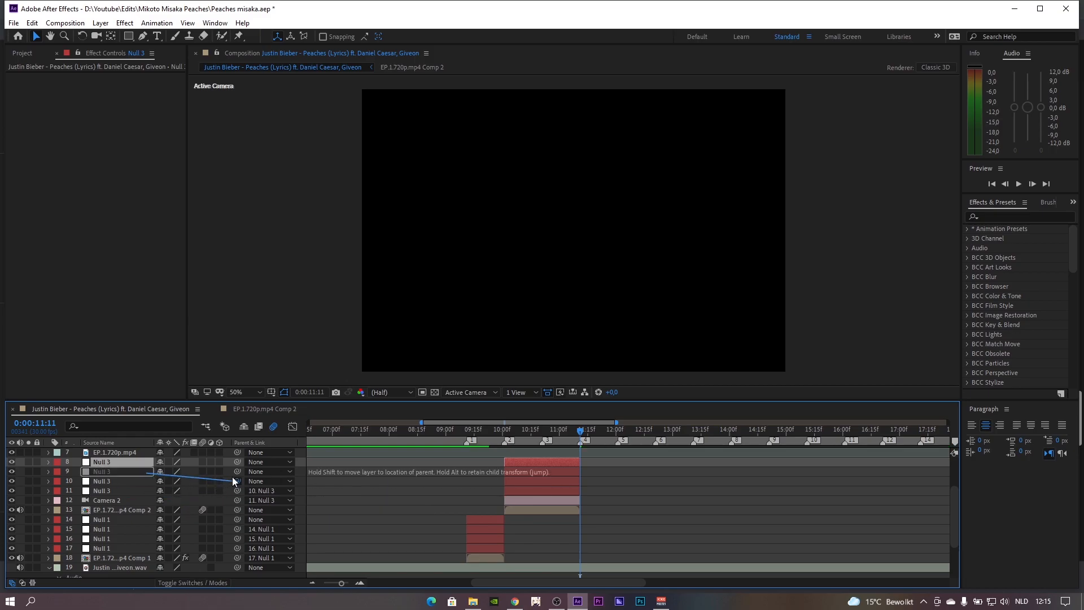
drag(235, 472, 136, 462)
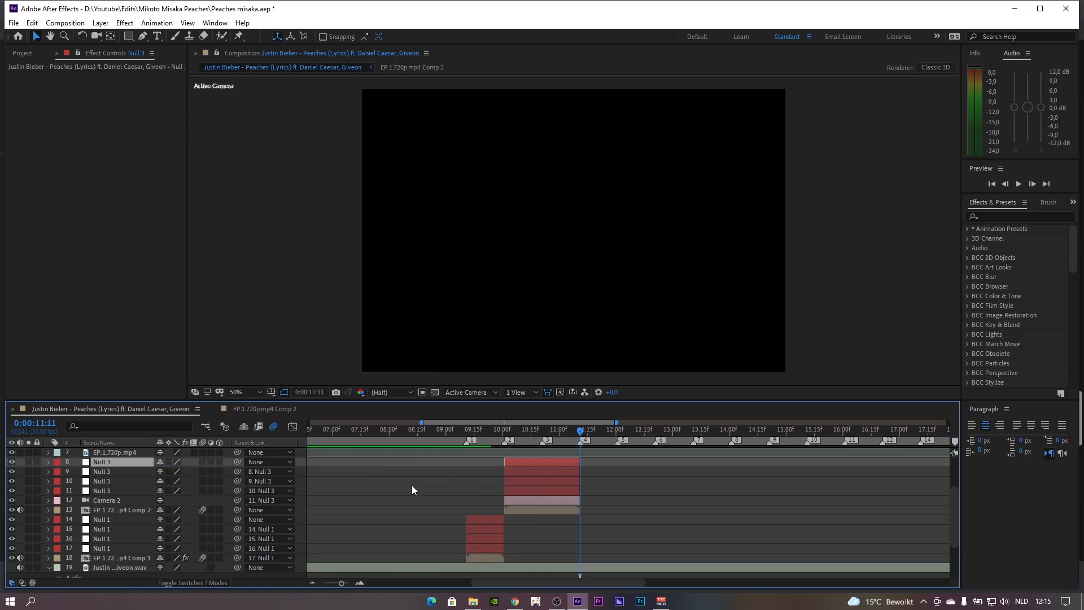
Place two extra composition markers over the clip, between markers 2 and 4
click(505, 432)
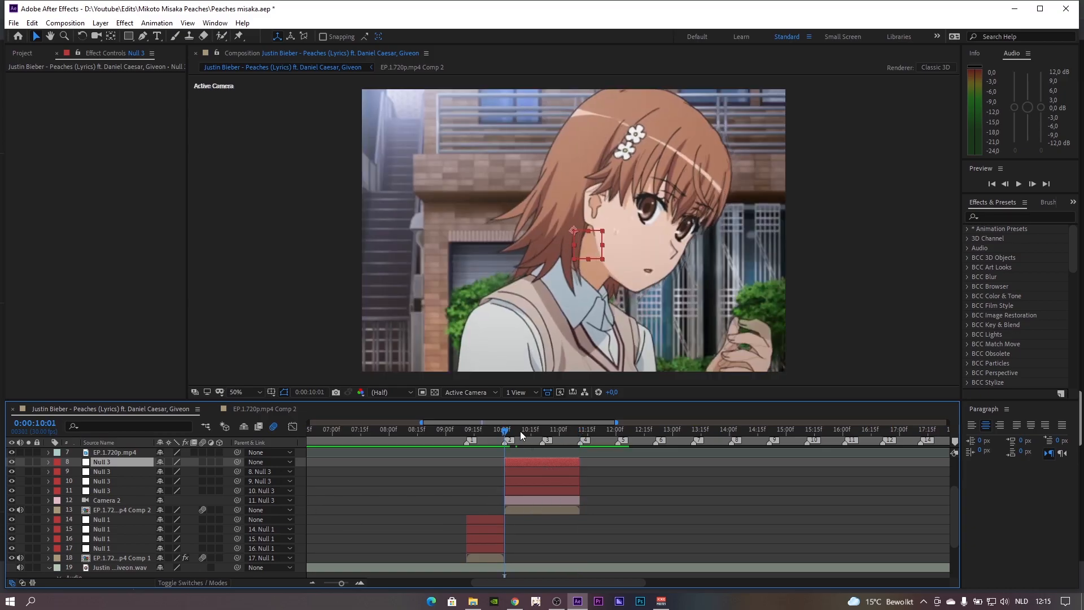
click(530, 431)
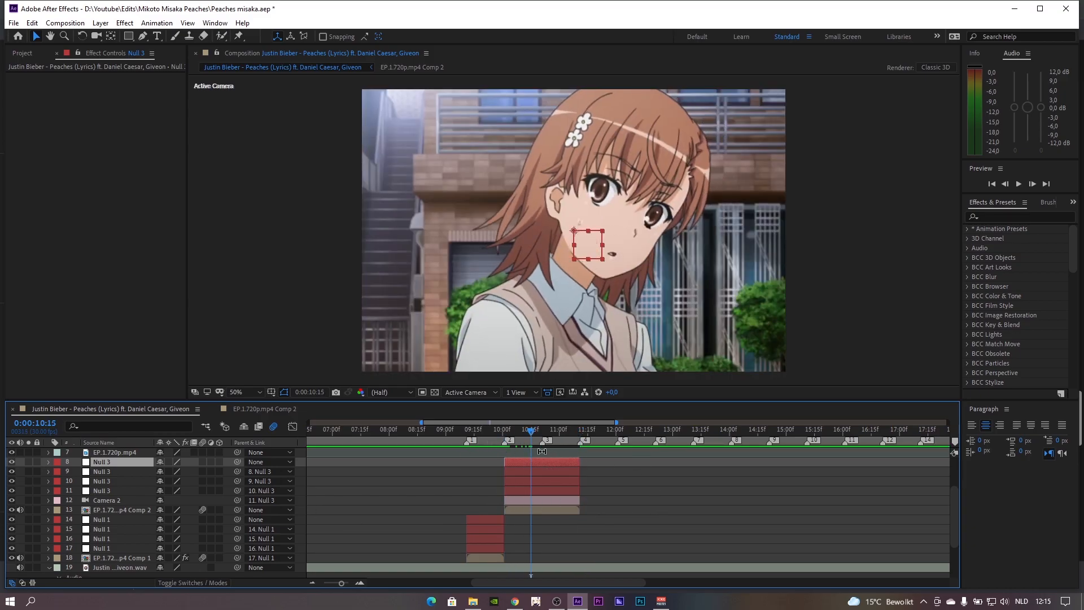
click(534, 430)
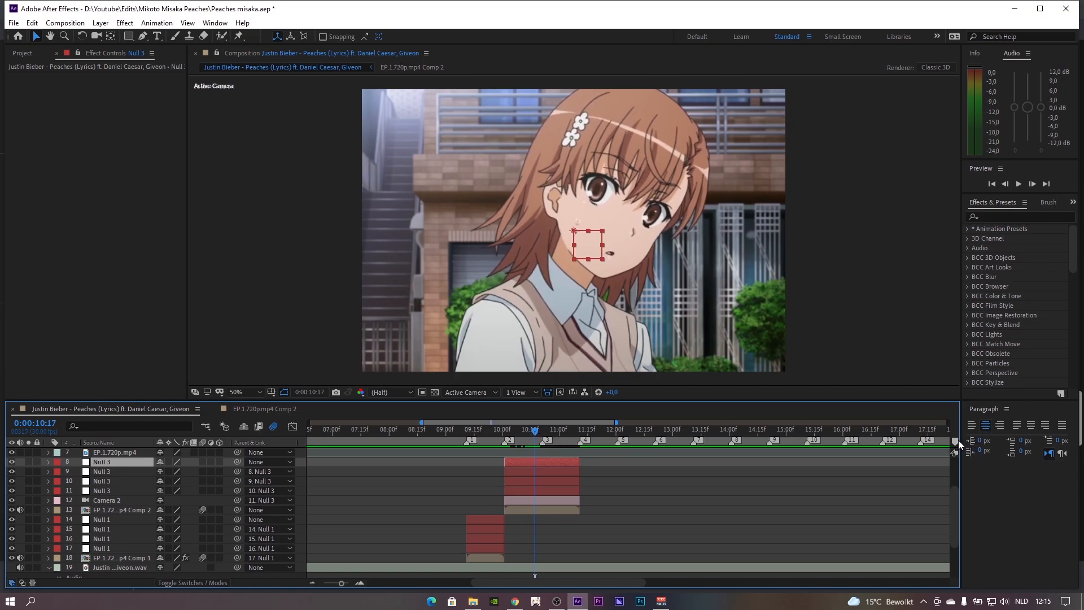
drag(943, 446, 566, 462)
drag(951, 439, 560, 447)
At 0:00:10:12, reveal the Position of the lowest Null 3 and separate its dimensions
drag(517, 434, 525, 434)
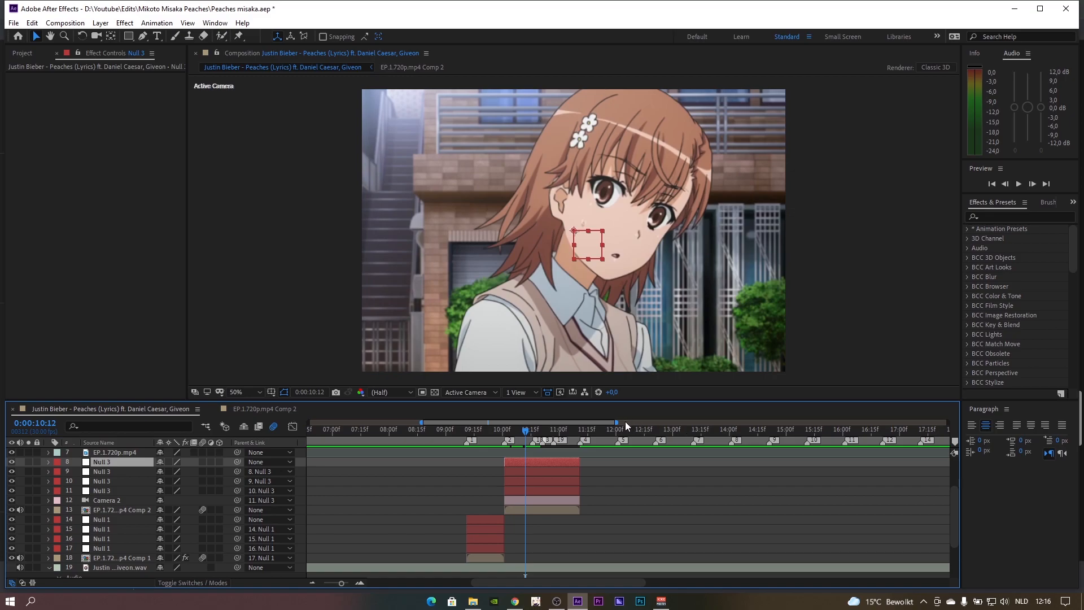
drag(619, 422, 517, 430)
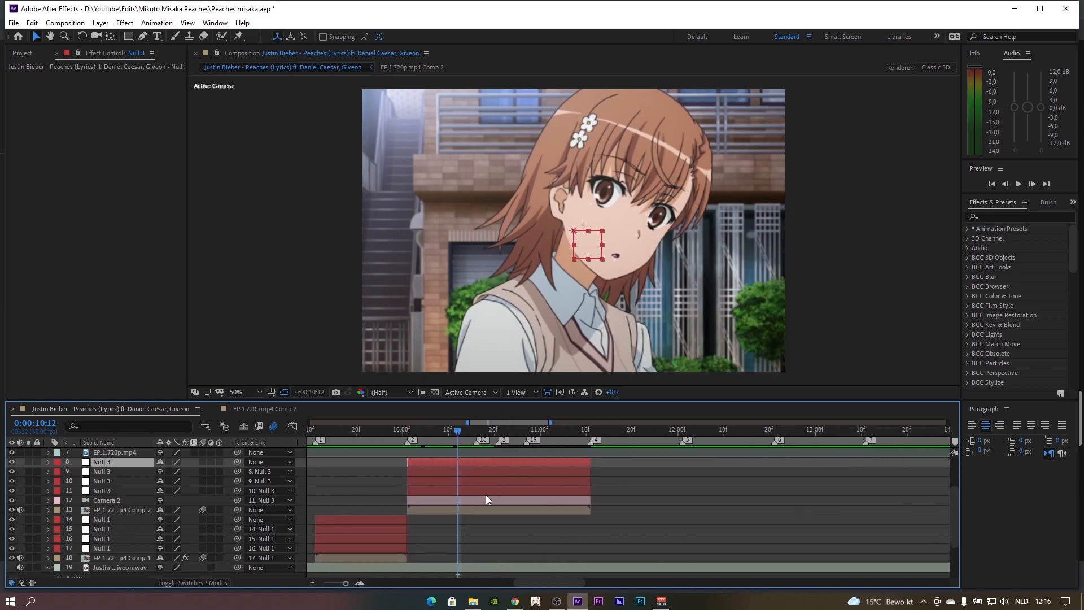
click(467, 492)
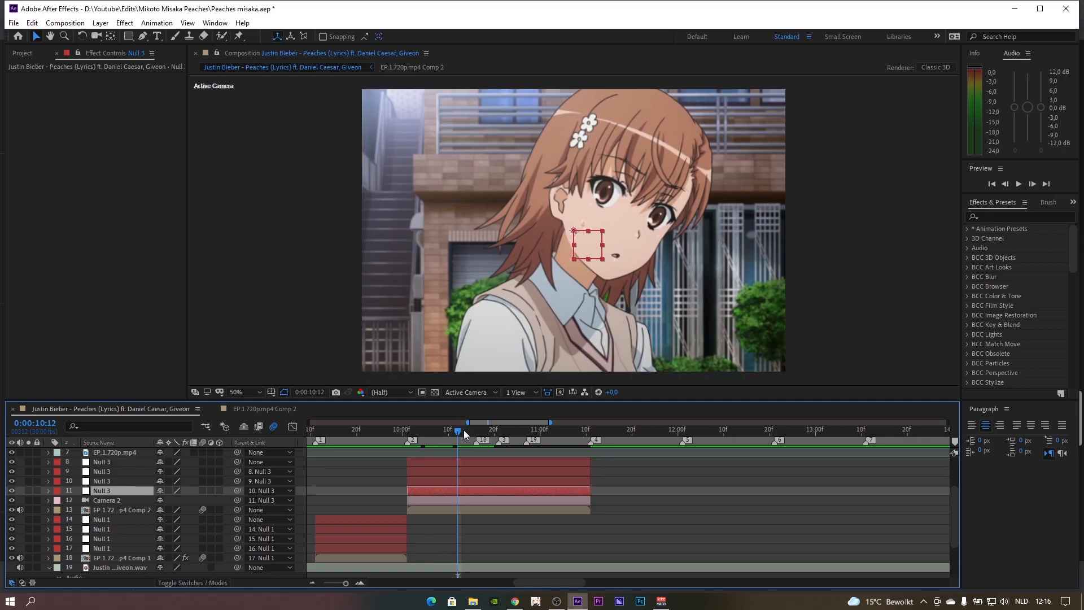
key(p)
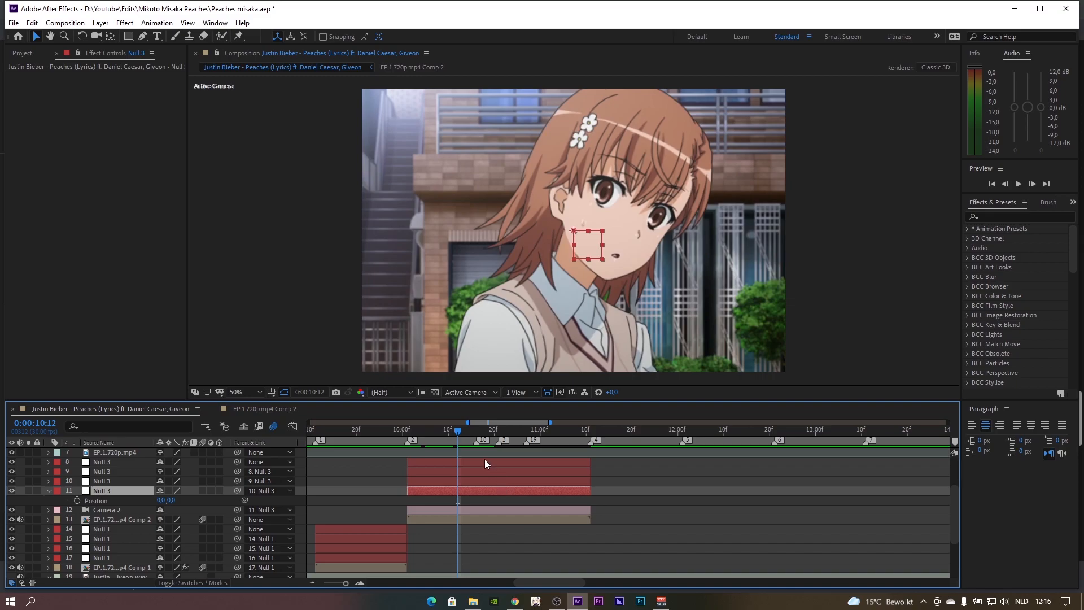
right_click(114, 498)
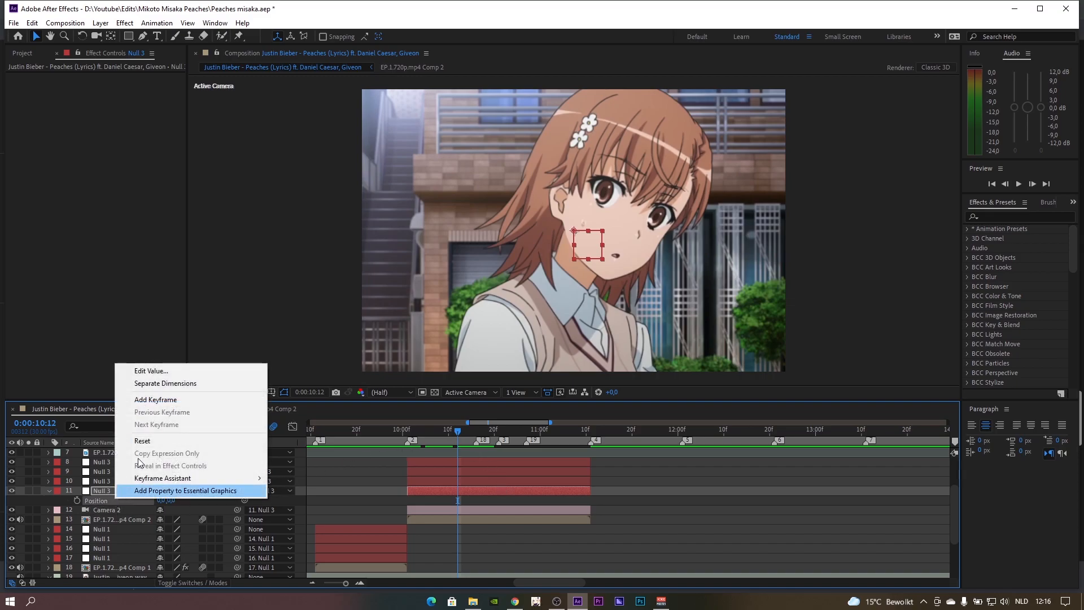
click(169, 385)
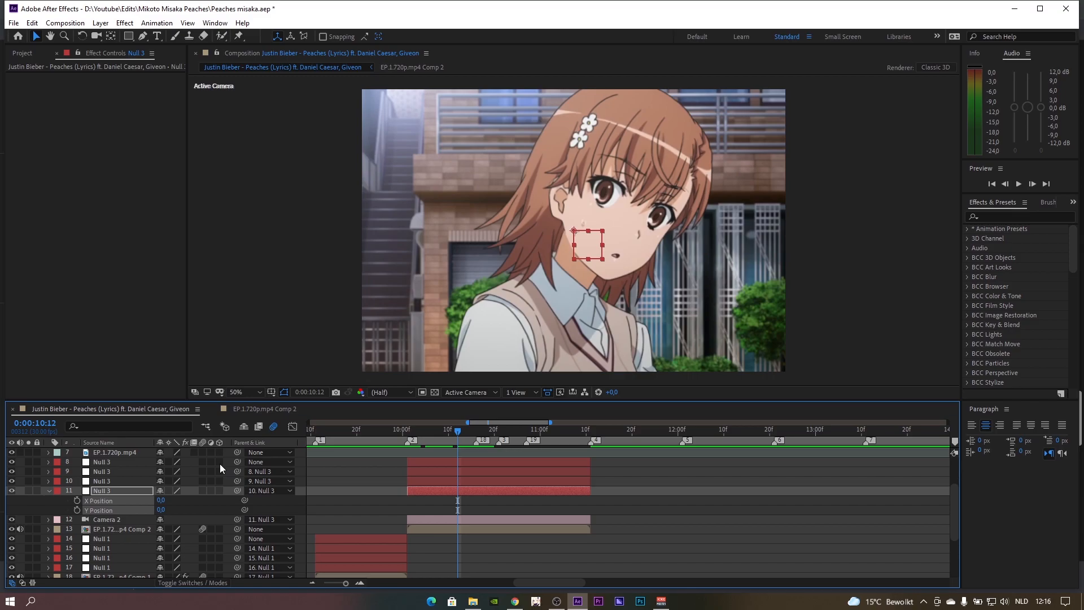
Make the four Null 3 layers and the EP.1.720p.mp4 Comp 2 layer 3D
click(220, 490)
scroll(226, 523, down, 3)
click(221, 520)
click(221, 529)
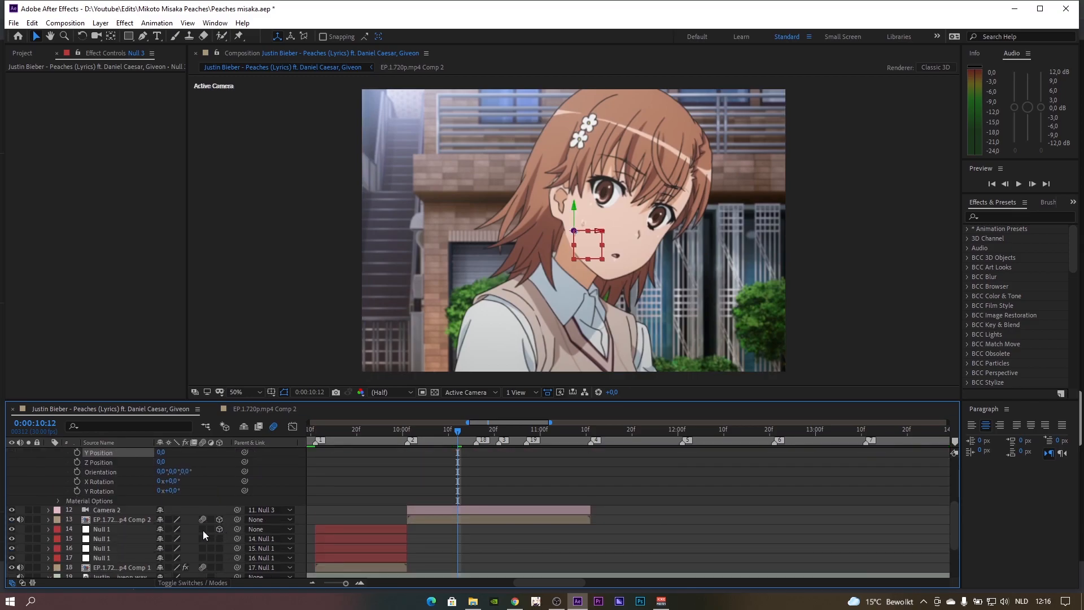
click(219, 529)
scroll(495, 506, up, 2)
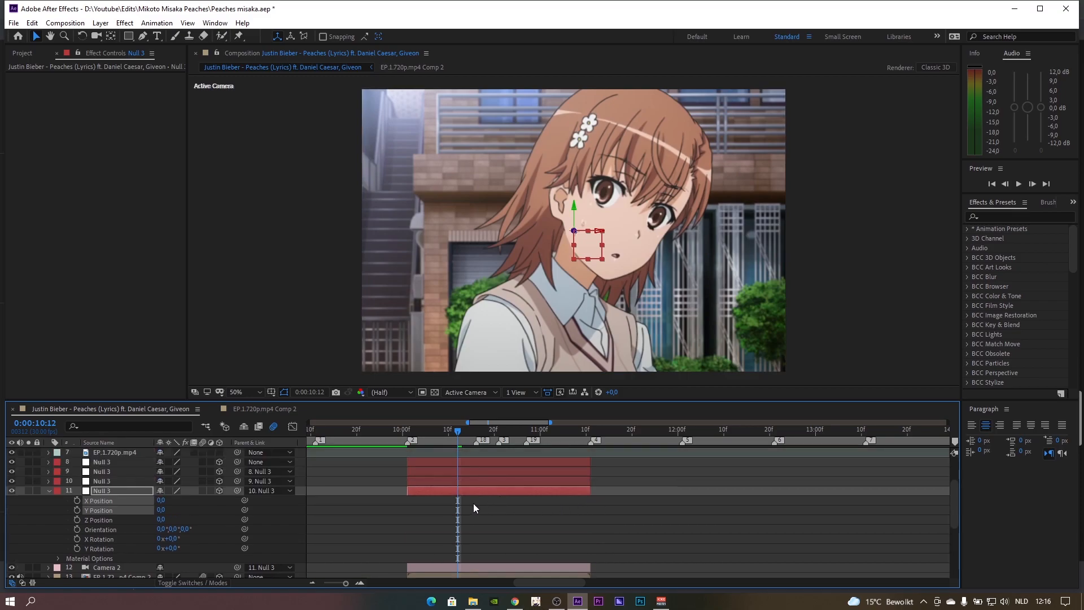
Keyframe the lowest Null 3's Z Position at 0:00:10:13 and 0:00:10:25
click(45, 514)
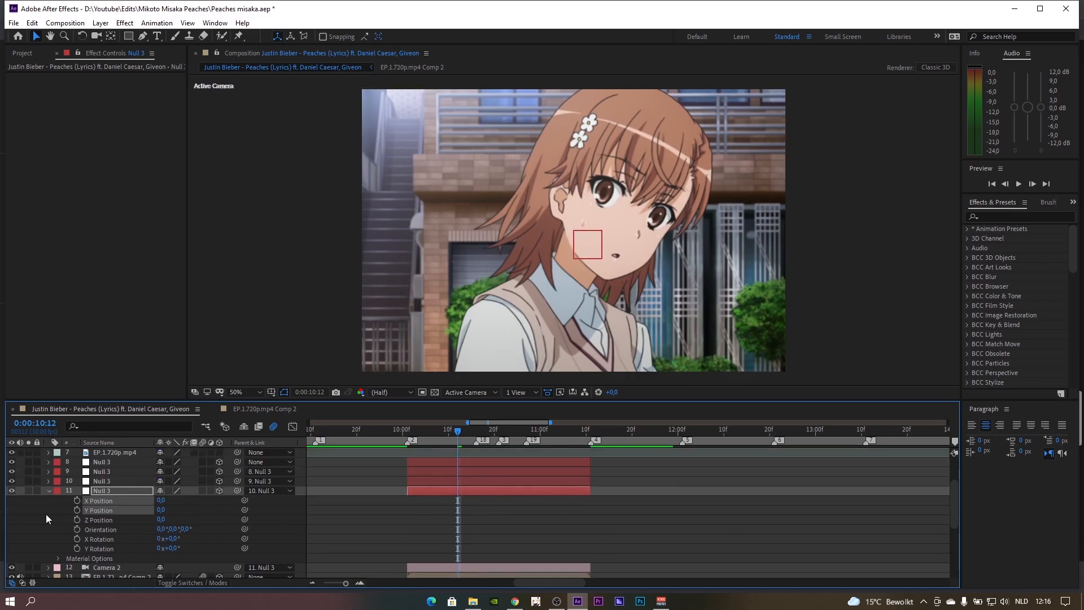
click(77, 519)
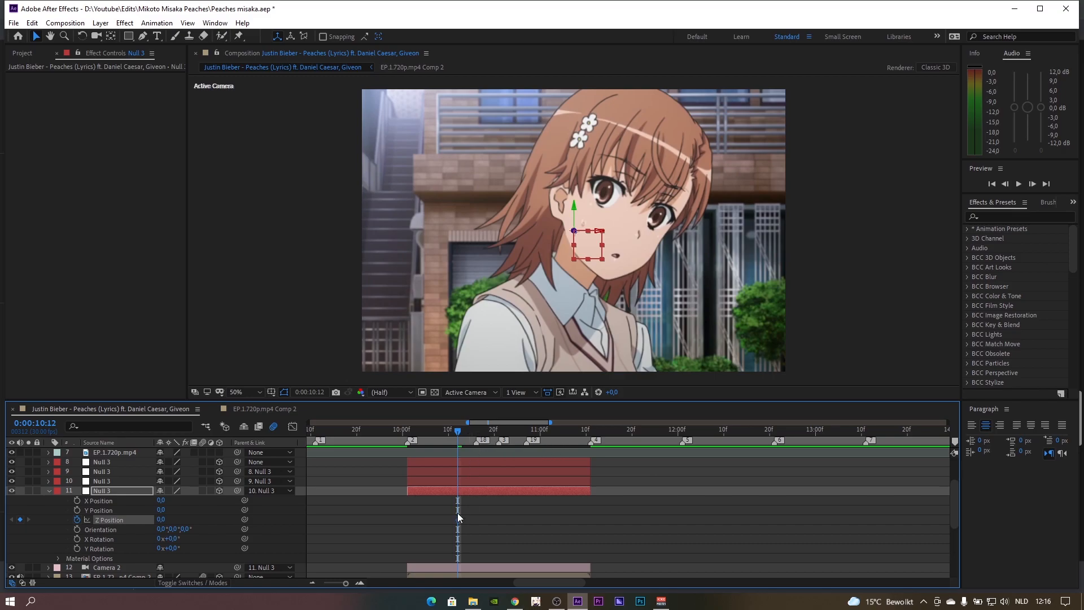
click(466, 438)
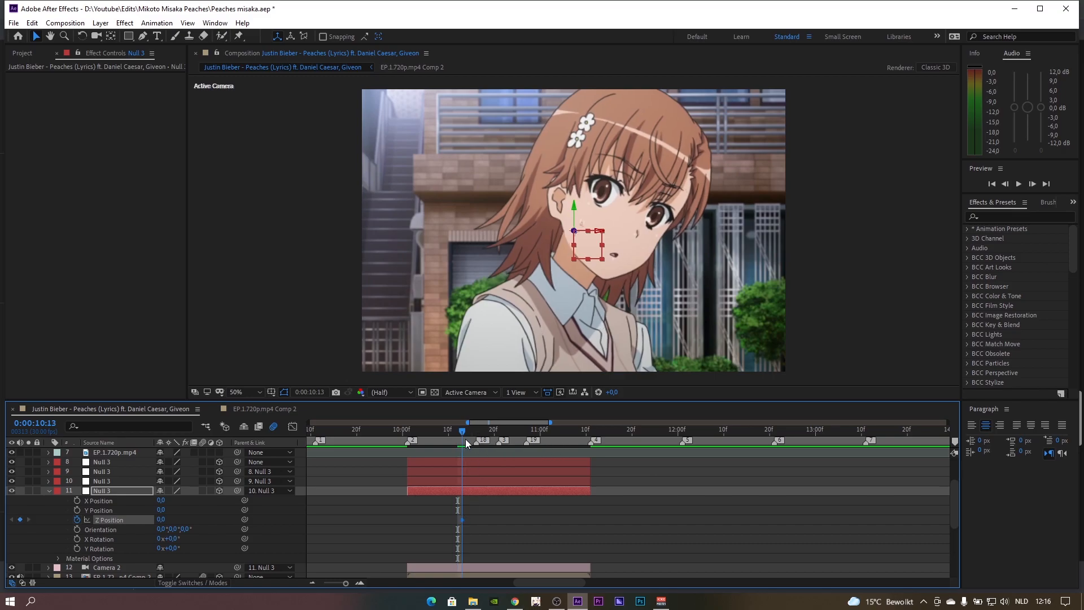
click(462, 438)
click(456, 524)
mouse_move(456, 520)
mouse_down()
mouse_move(452, 535)
mouse_move(462, 516)
mouse_move(469, 526)
mouse_up()
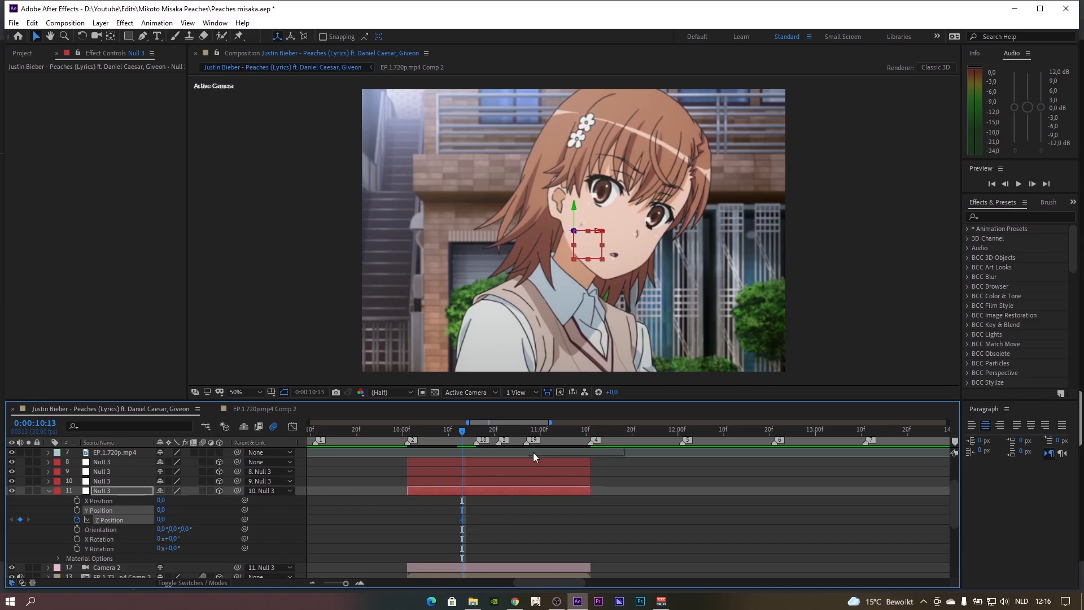
drag(507, 434, 518, 437)
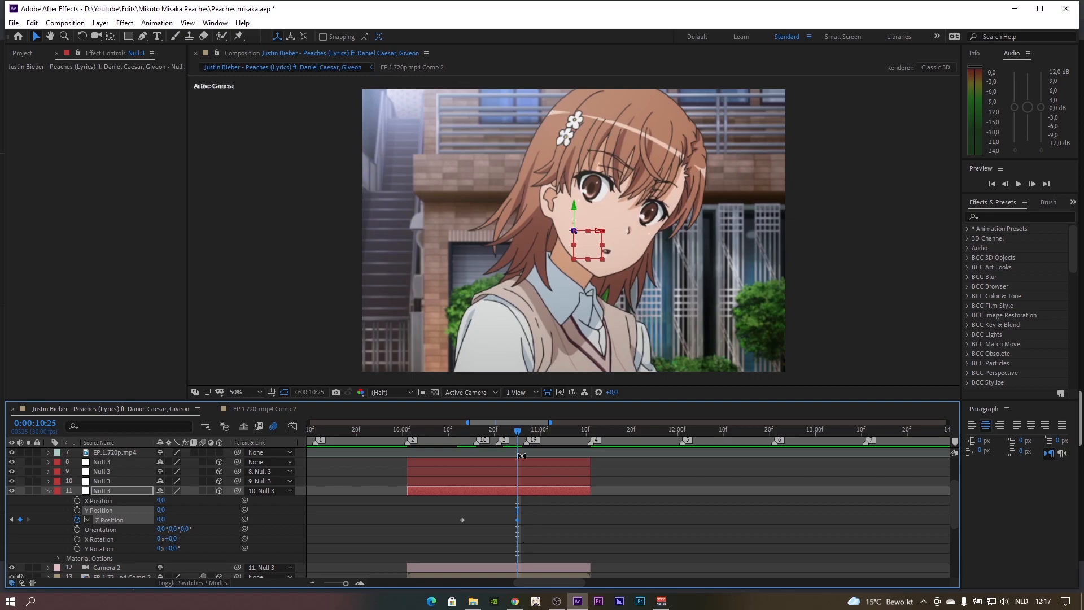
right_click(529, 443)
click(552, 519)
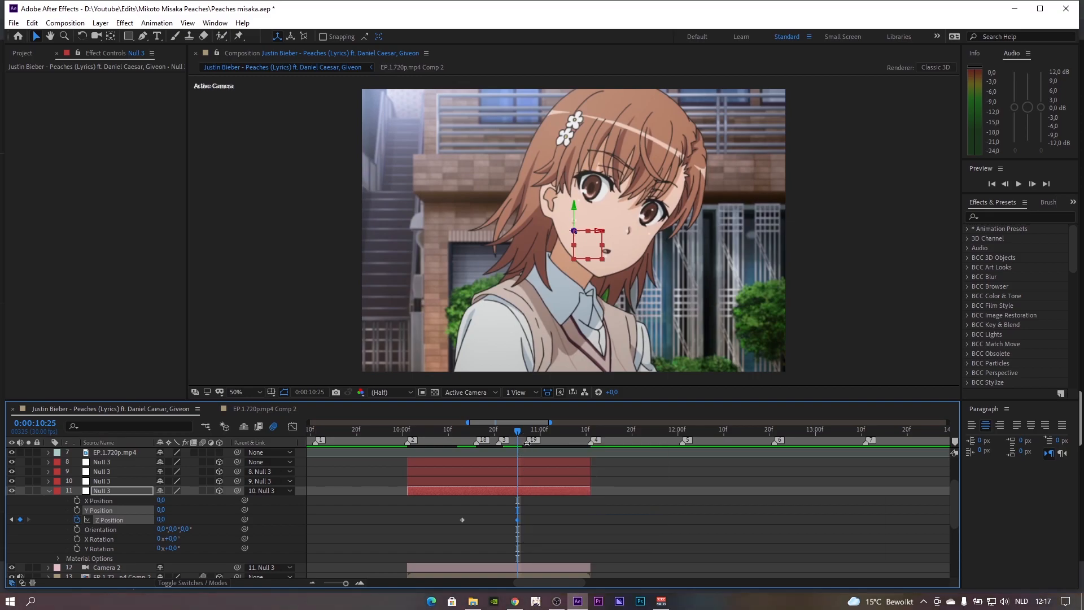
right_click(523, 444)
click(557, 519)
click(540, 520)
drag(464, 430, 516, 431)
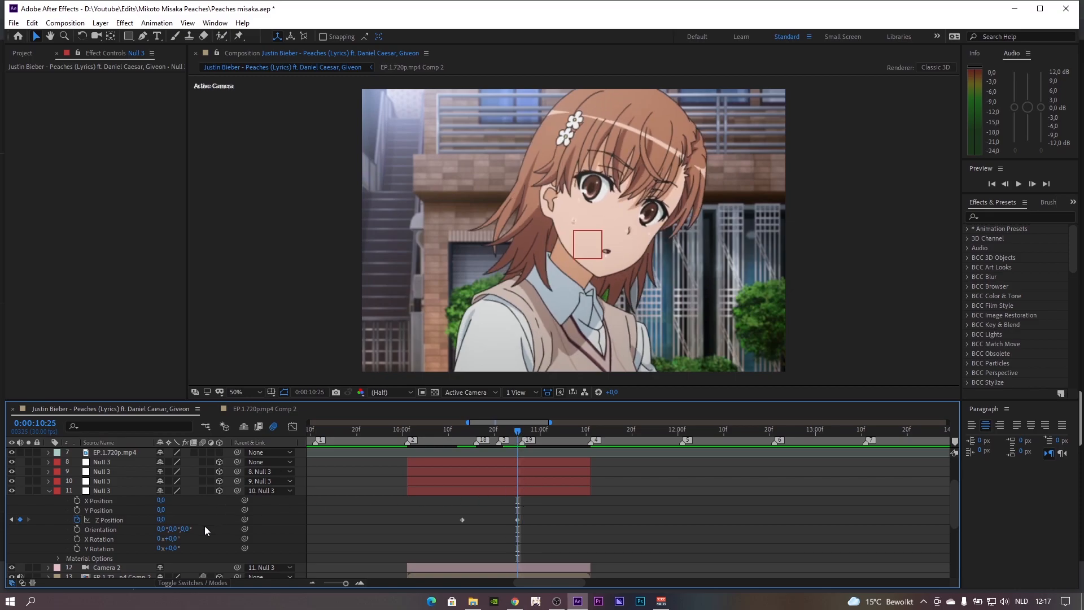
Set the lowest Null 3's Z Position to -1153 at 0:00:10:25
drag(164, 521, 29, 544)
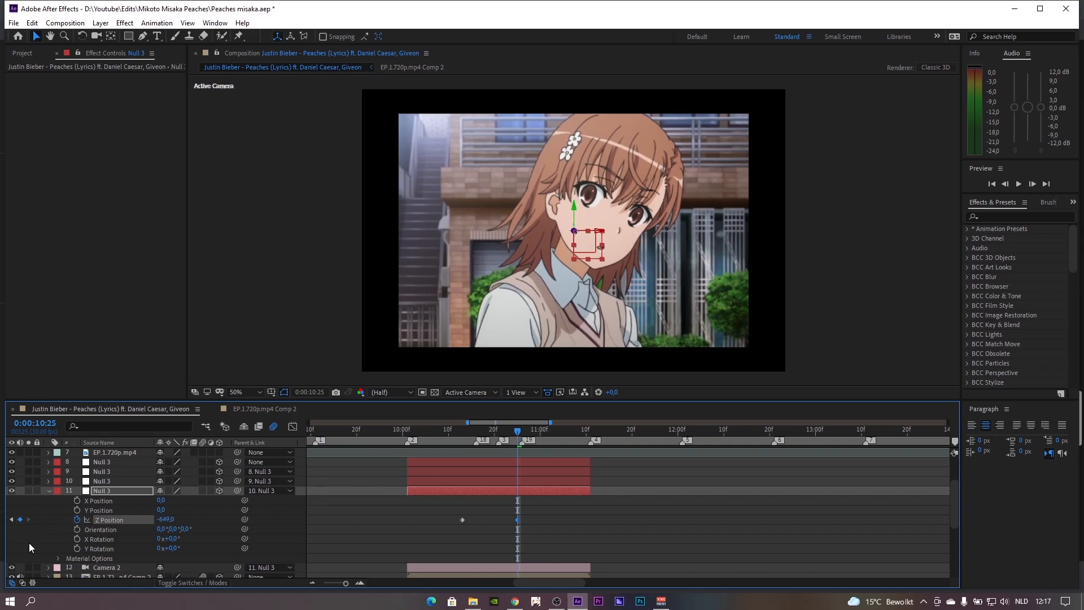
drag(166, 520, 5, 539)
drag(173, 524, 85, 526)
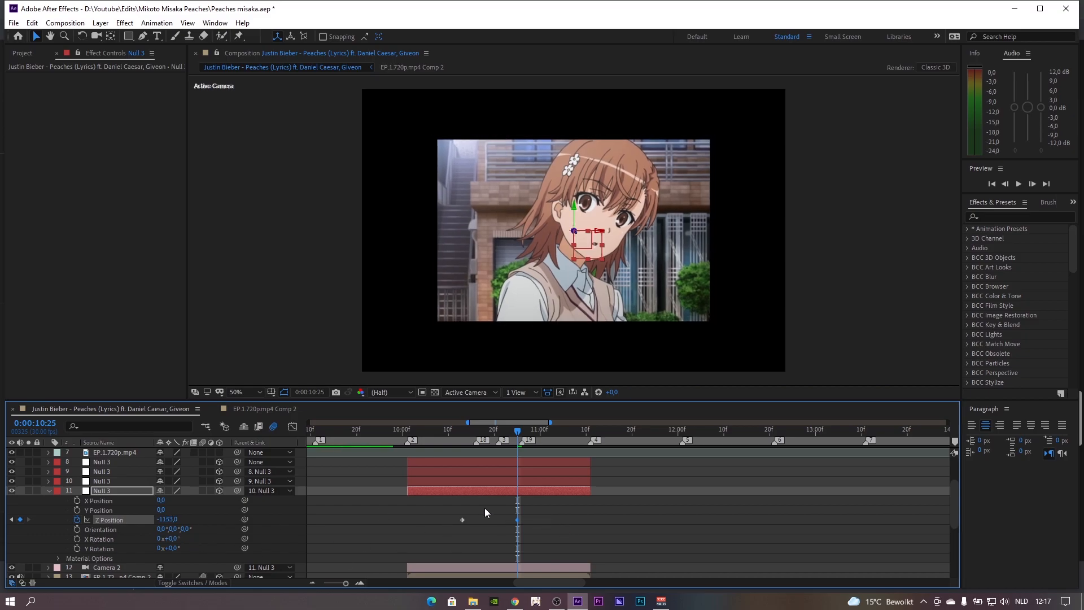
Add starting keyframes for the lowest Null 3's X and Y Position at 0:00:10:13
click(462, 430)
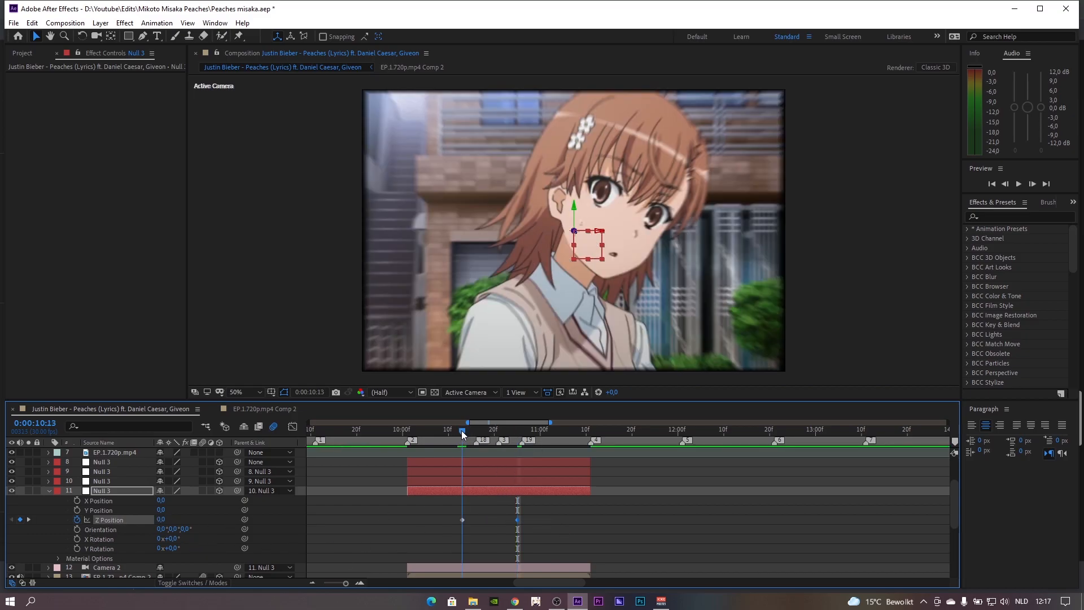
click(77, 509)
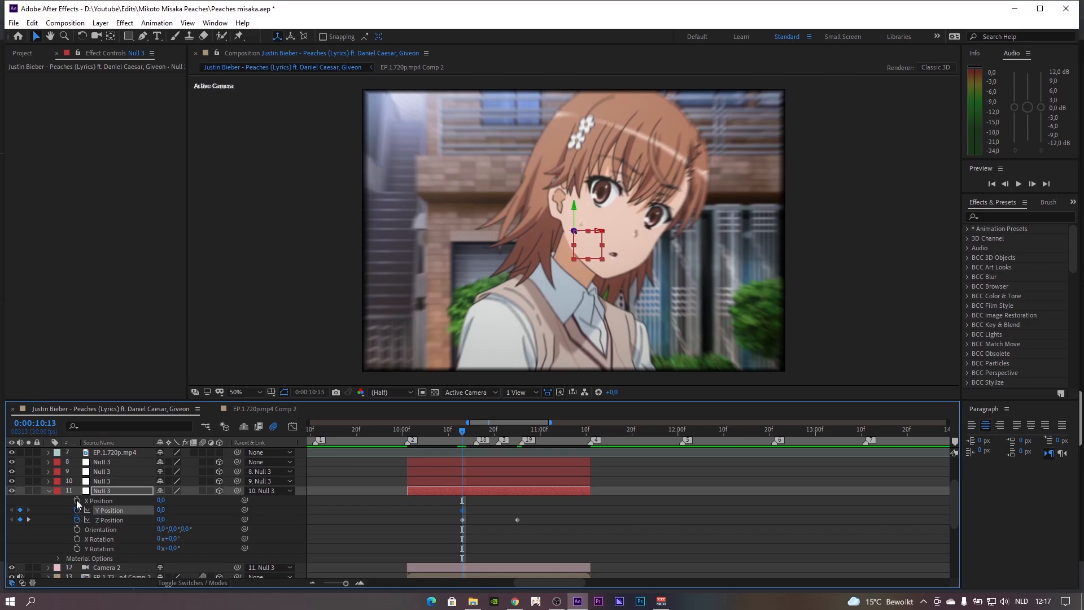
click(77, 501)
At 0:00:10:25, set the lowest Null 3's X Position to -359 and Y Position to 82
click(515, 433)
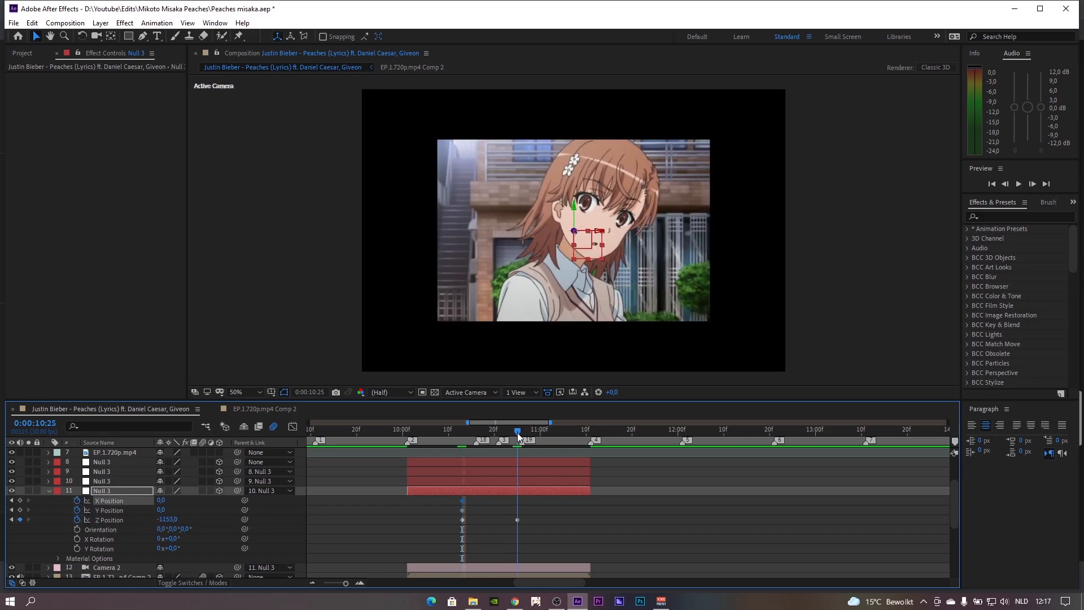
click(195, 498)
drag(162, 501, 8, 501)
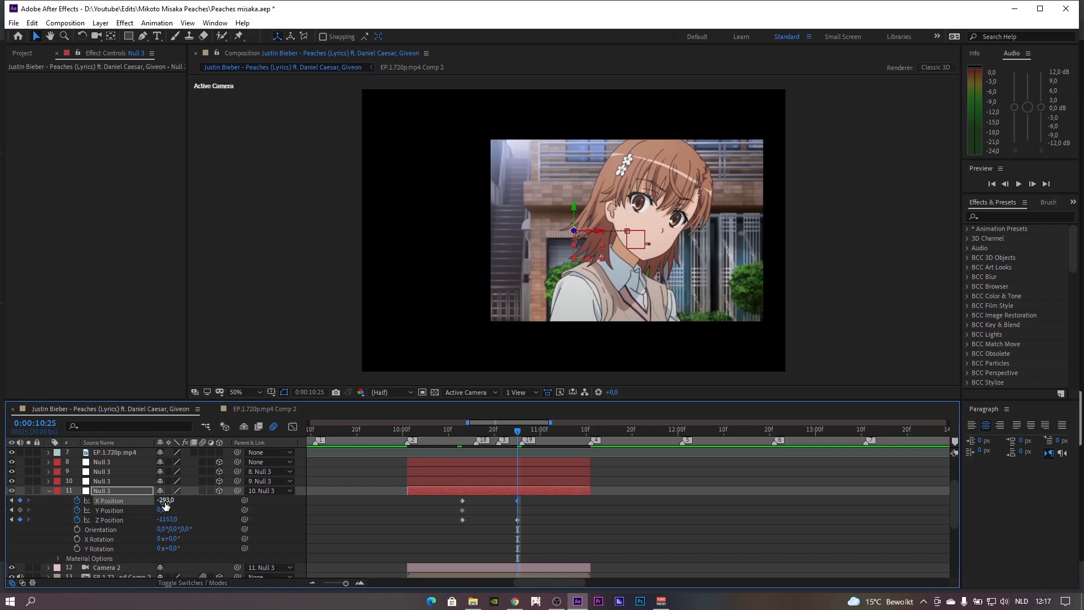
mouse_move(163, 510)
mouse_down()
mouse_move(218, 530)
mouse_move(170, 504)
mouse_move(183, 504)
mouse_move(158, 505)
mouse_up()
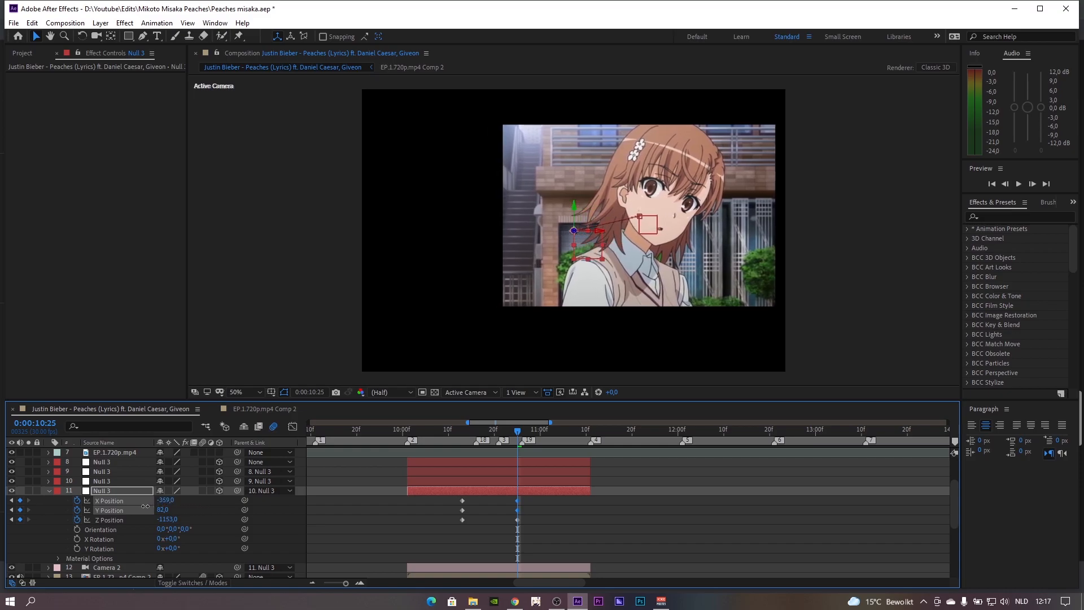
Keyframe the lowest Null 3's X Rotation at 0:00:10:25, try a value of 20°, and undo that value
click(78, 539)
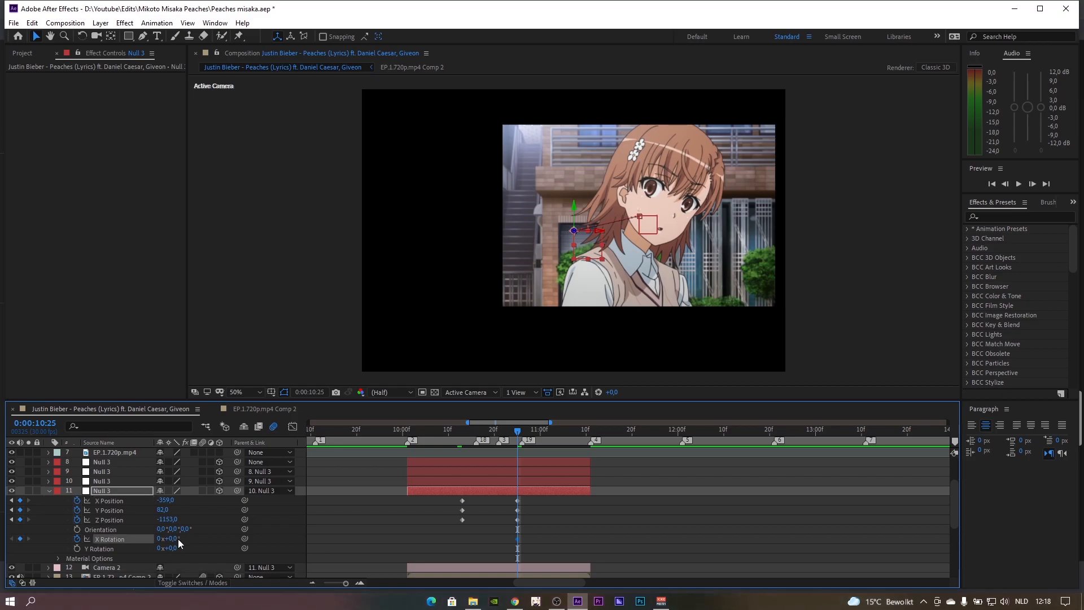
drag(186, 540, 185, 540)
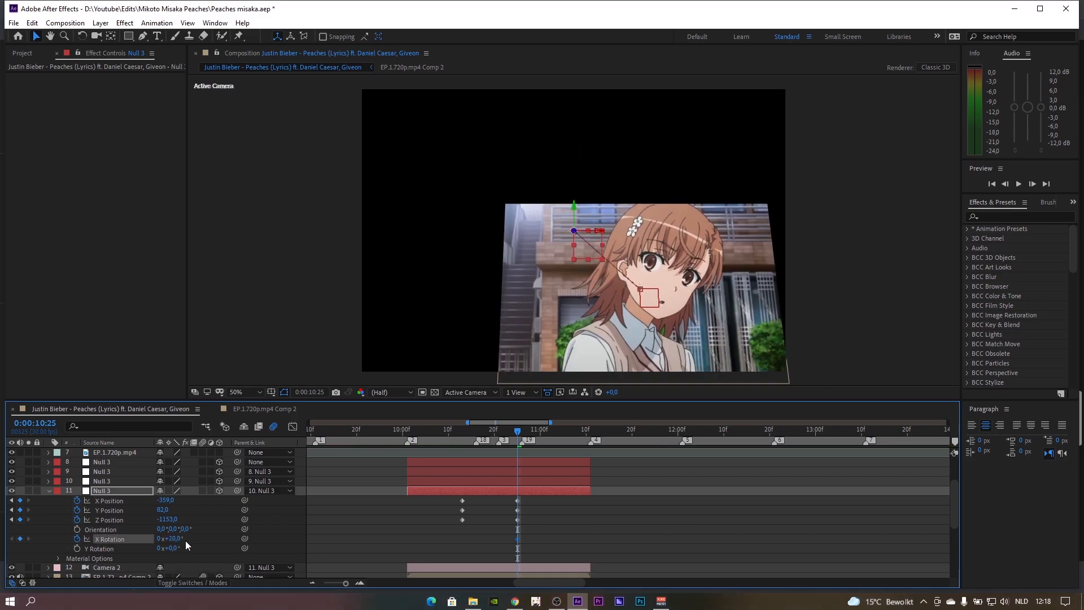
key(ctrl+z)
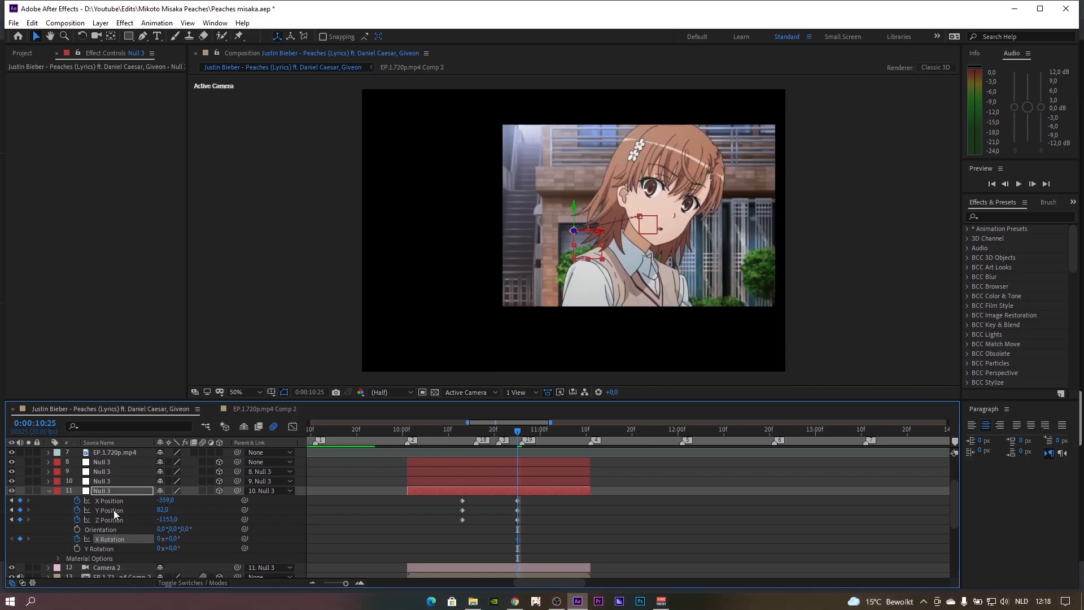
Keyframe the lowest Null 3's Z Rotation at 0° at 0:00:10:13 and 7° at 0:00:10:25
click(111, 494)
key(r)
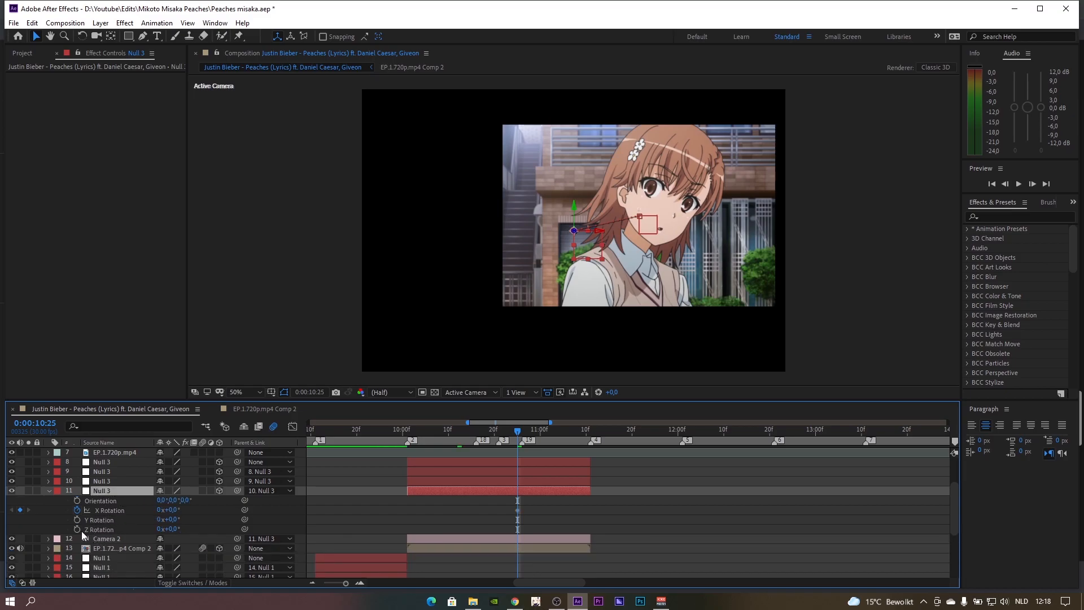
click(77, 529)
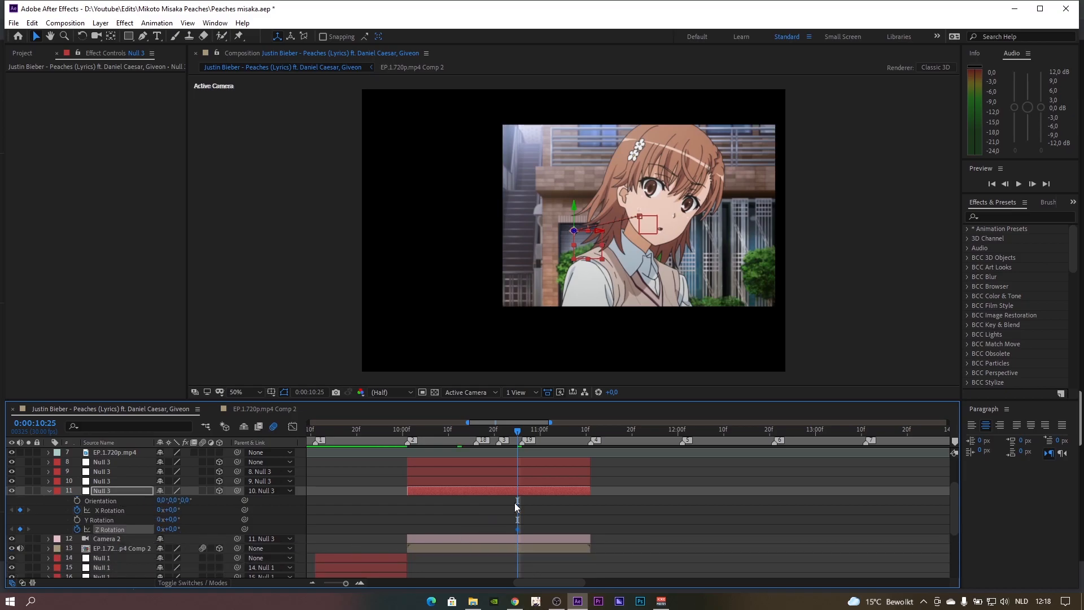
key(u)
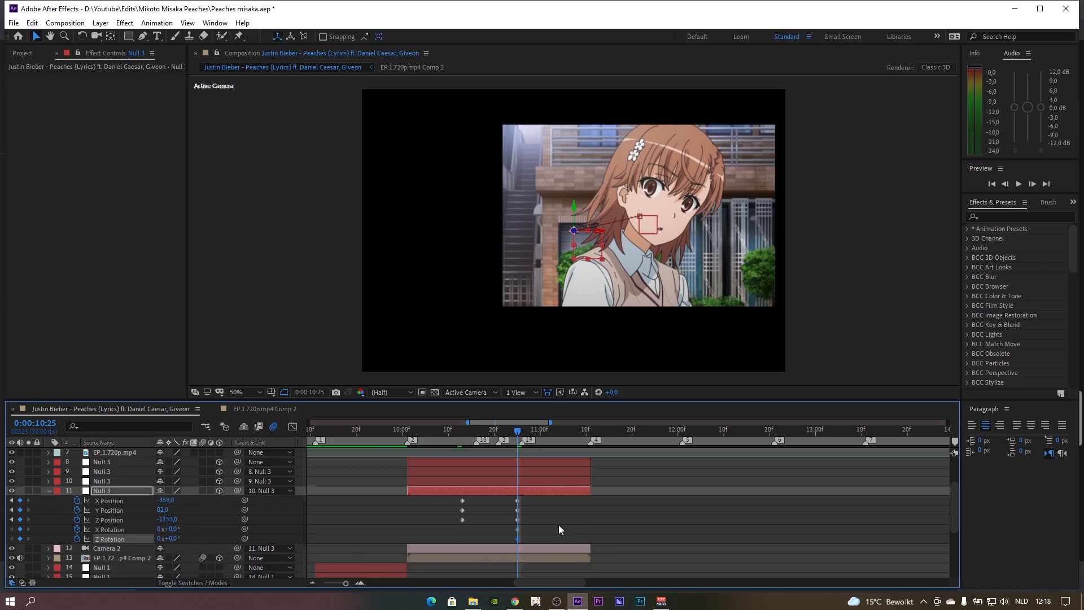
click(459, 439)
click(462, 438)
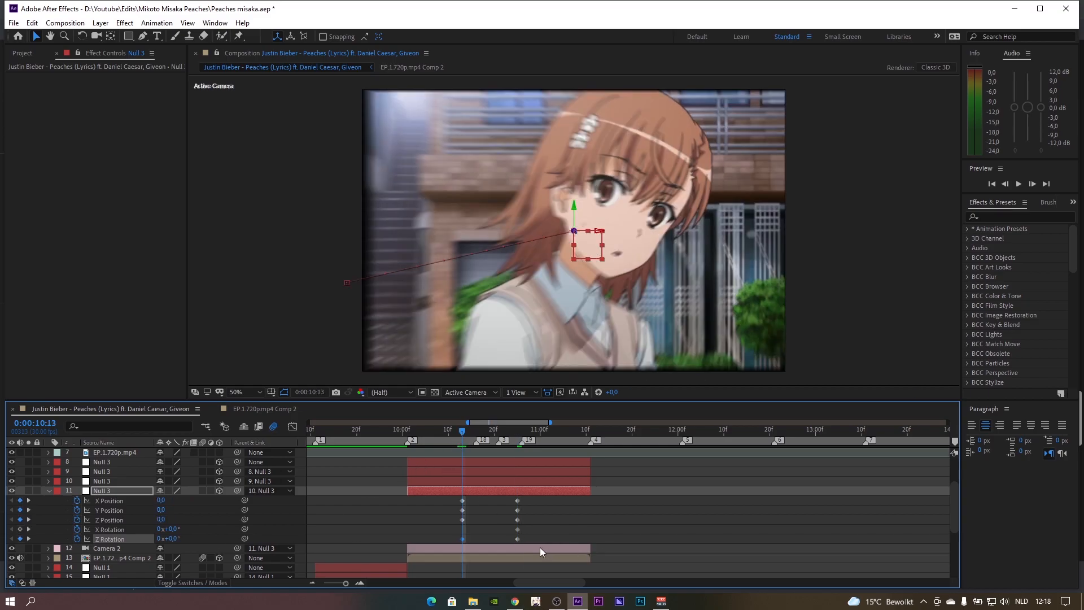
click(517, 428)
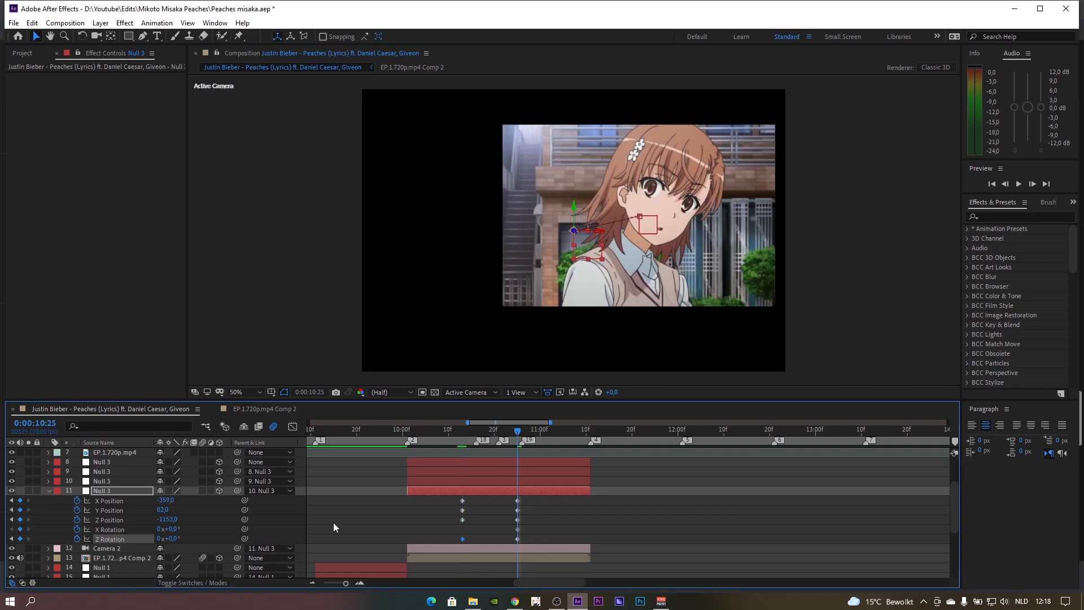
drag(173, 542, 179, 550)
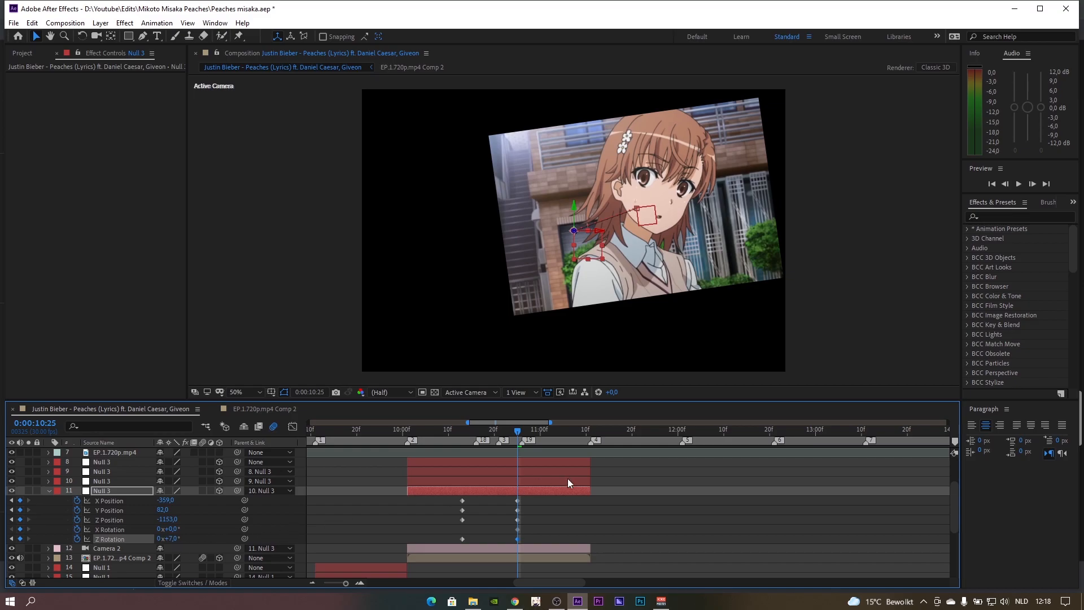
Scrub through the camera move and delete the lowest Null 3's X Rotation keyframe
drag(463, 430, 517, 439)
drag(527, 527, 507, 529)
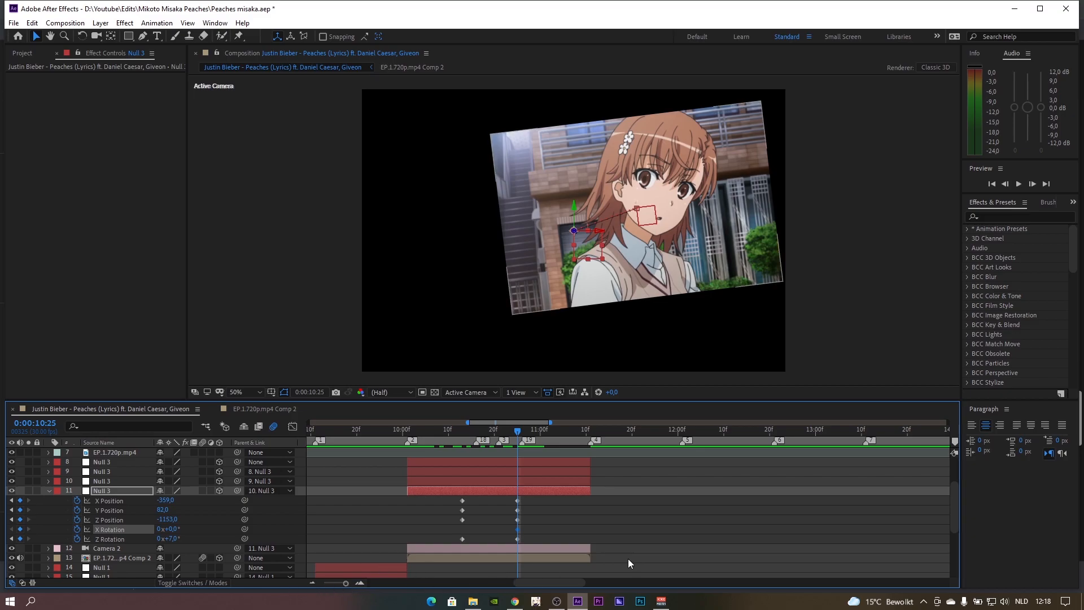
key(Delete)
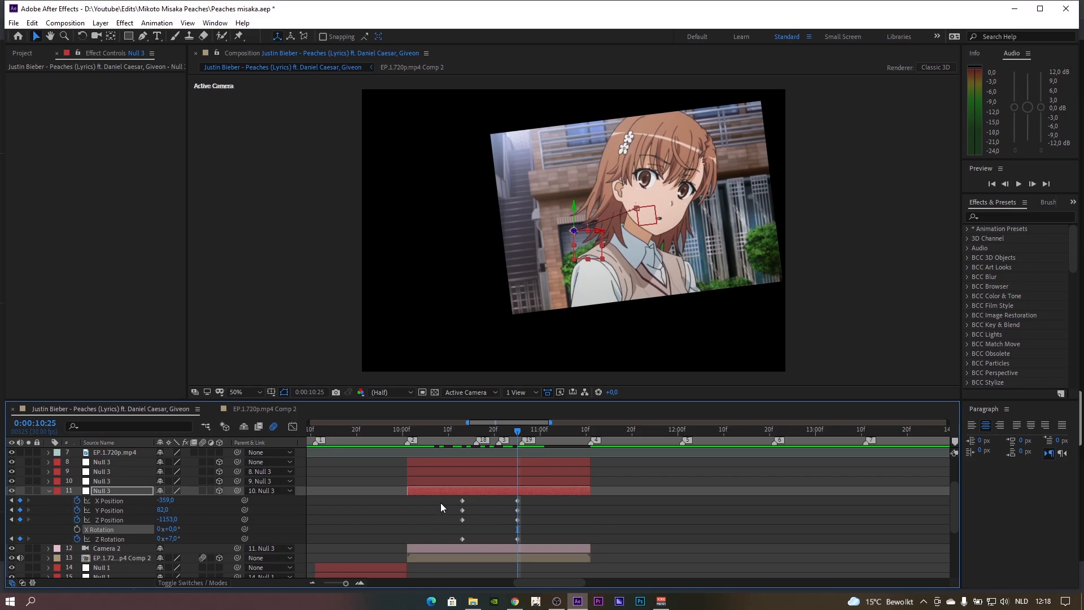
Apply Easy Ease to all Position and Z Rotation keyframes of the lowest Null 3 and display their graph
drag(439, 499, 534, 544)
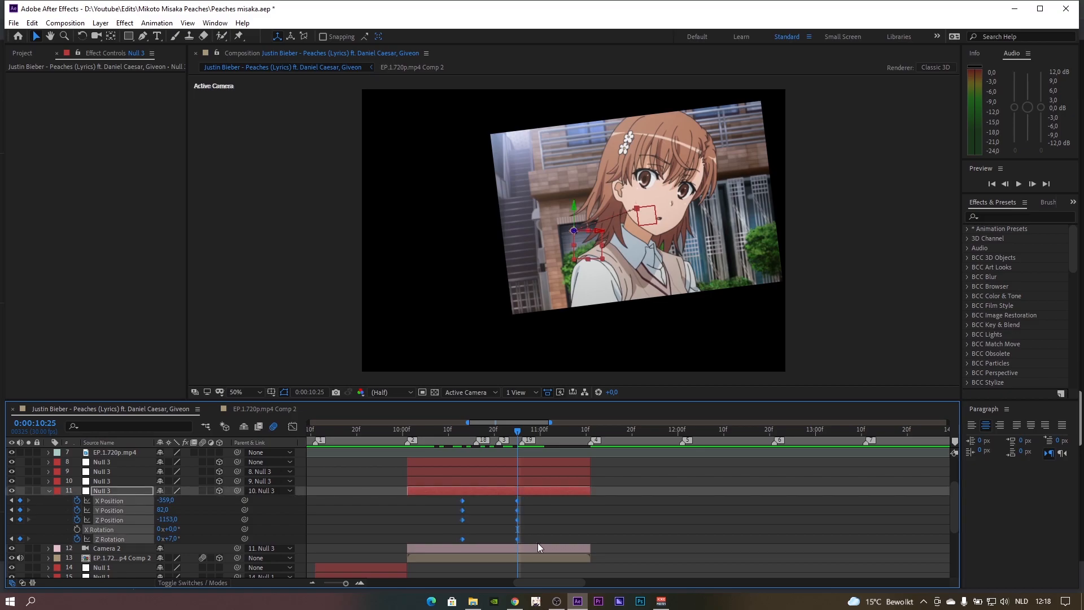
key(F9)
click(293, 426)
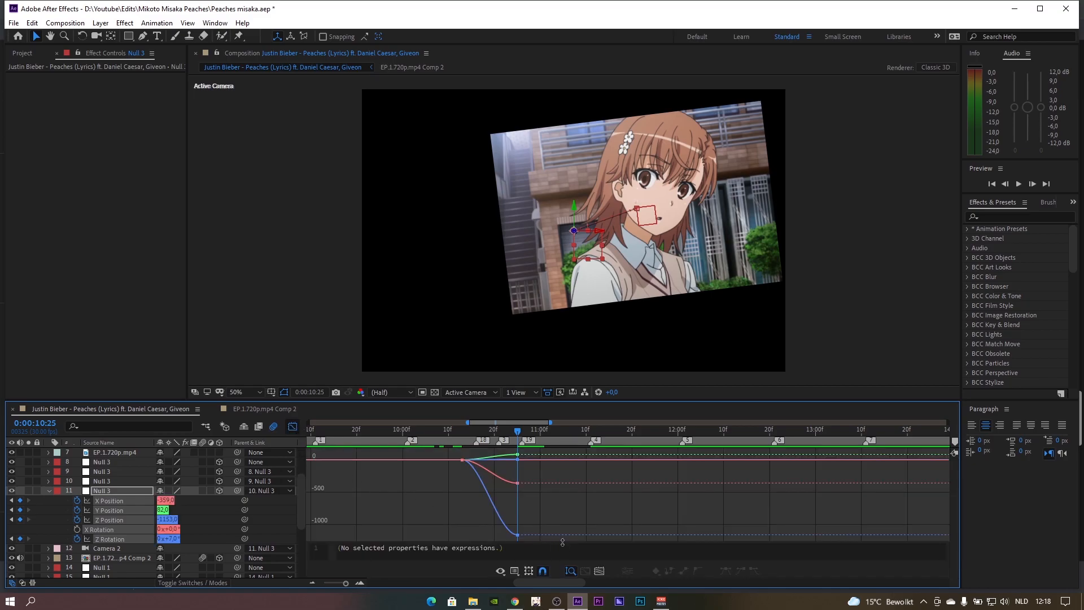
Switch to the speed graph and extend the ending keyframes' influence toward the start so the speed peaks early
click(526, 571)
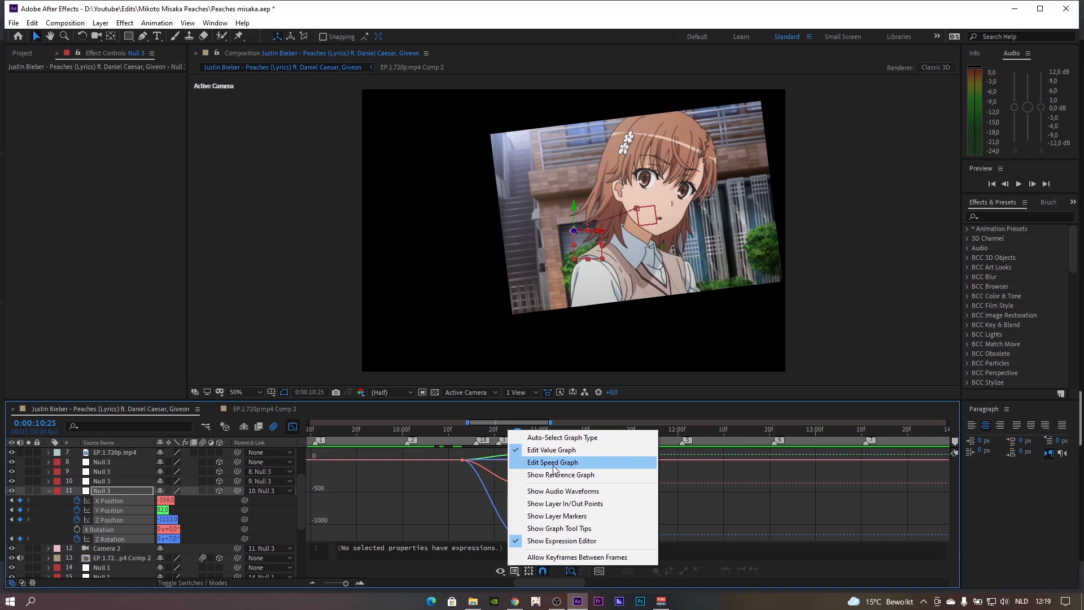
click(590, 463)
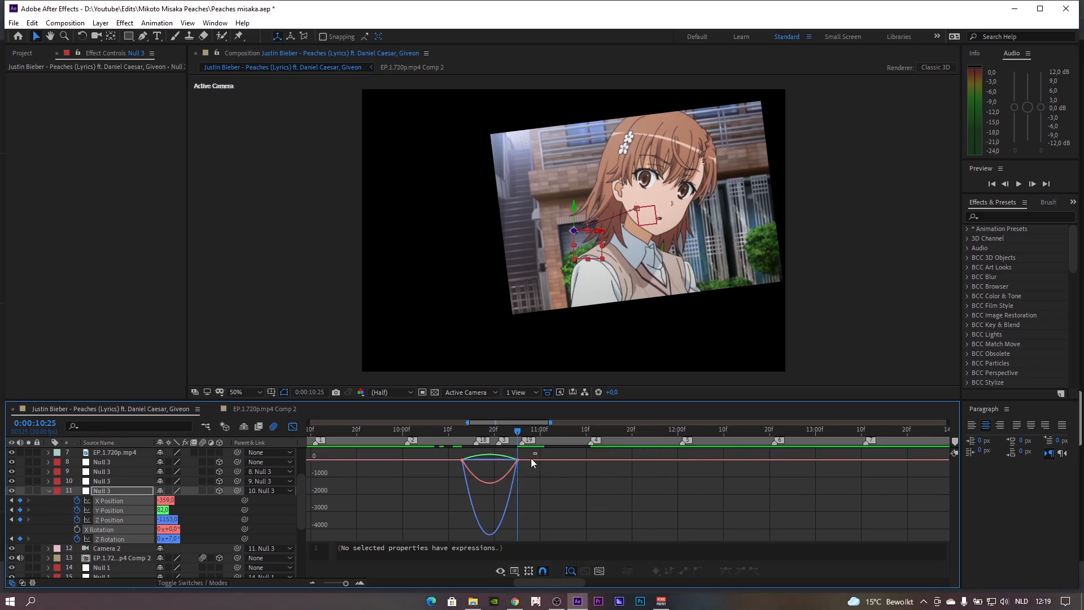
drag(505, 472, 501, 476)
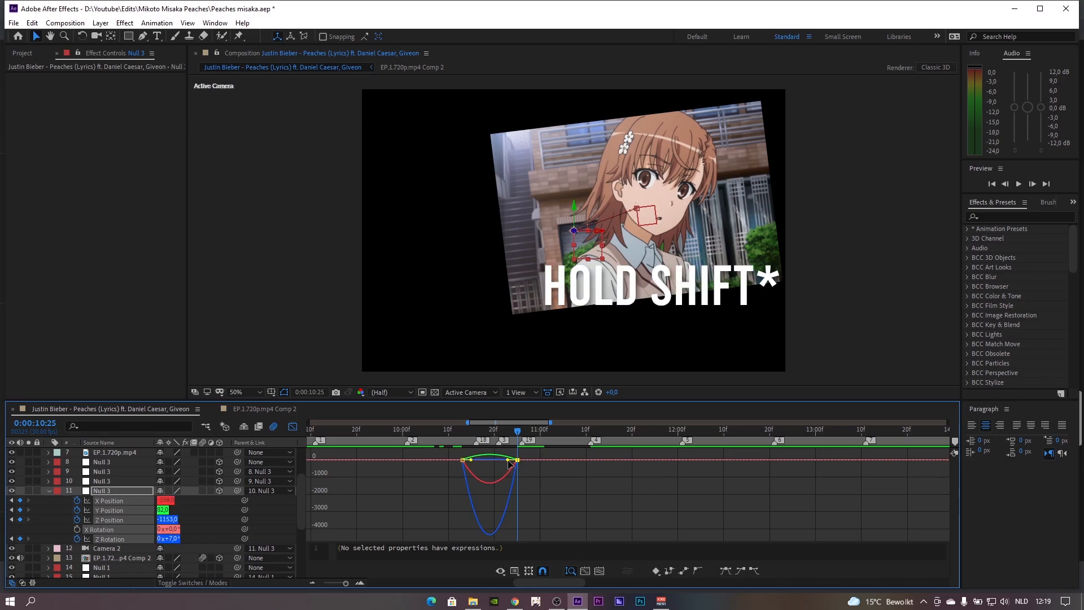
drag(506, 463, 494, 463)
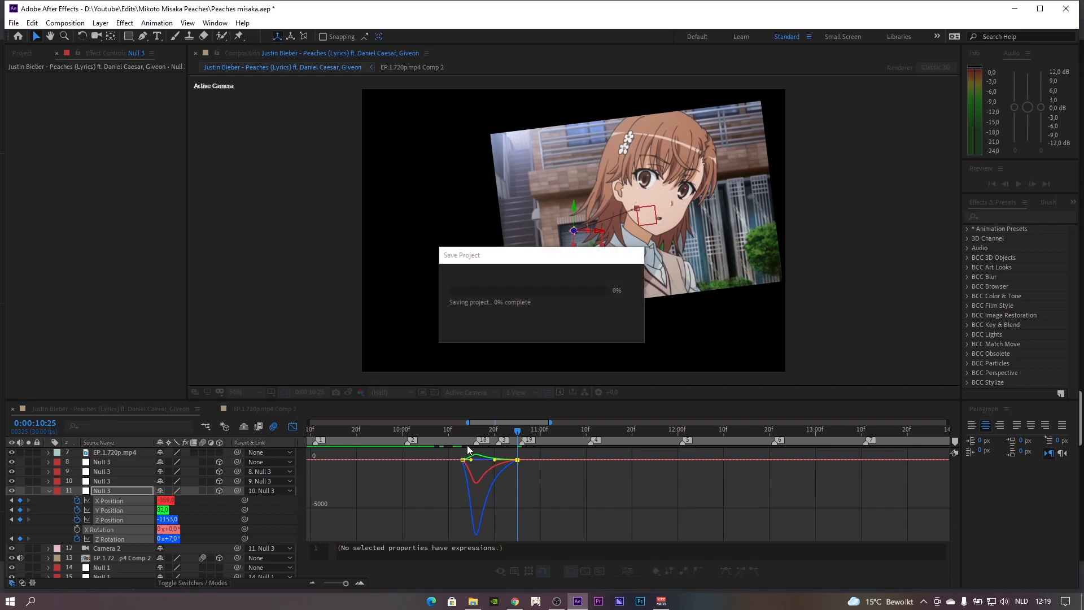
Preview the edit from 0:00:08:06 and scrub around the start of the lowest Null 3's camera move
drag(467, 423, 310, 434)
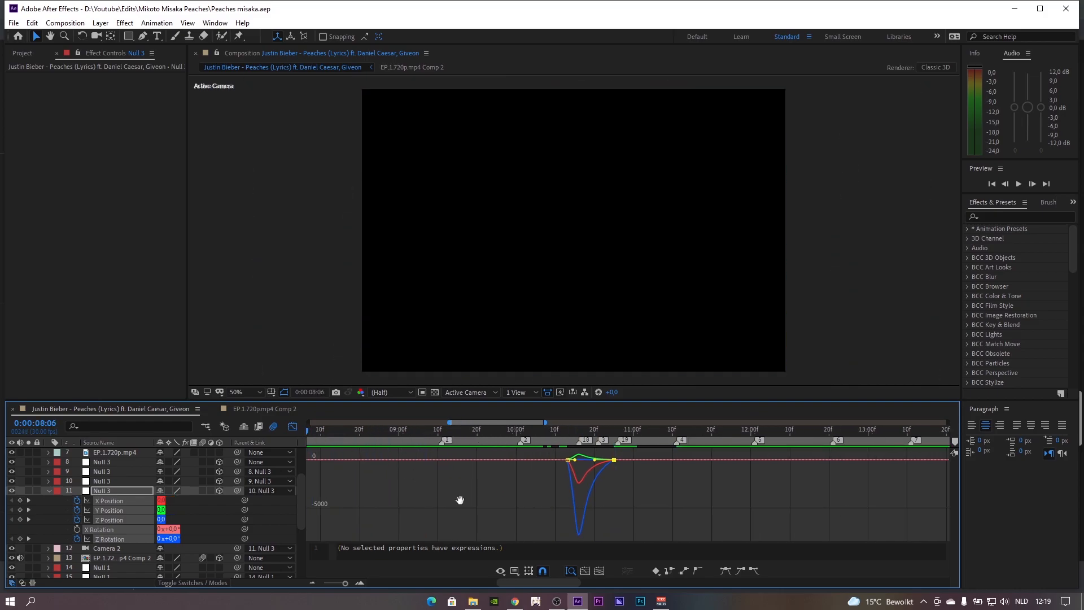
key(space)
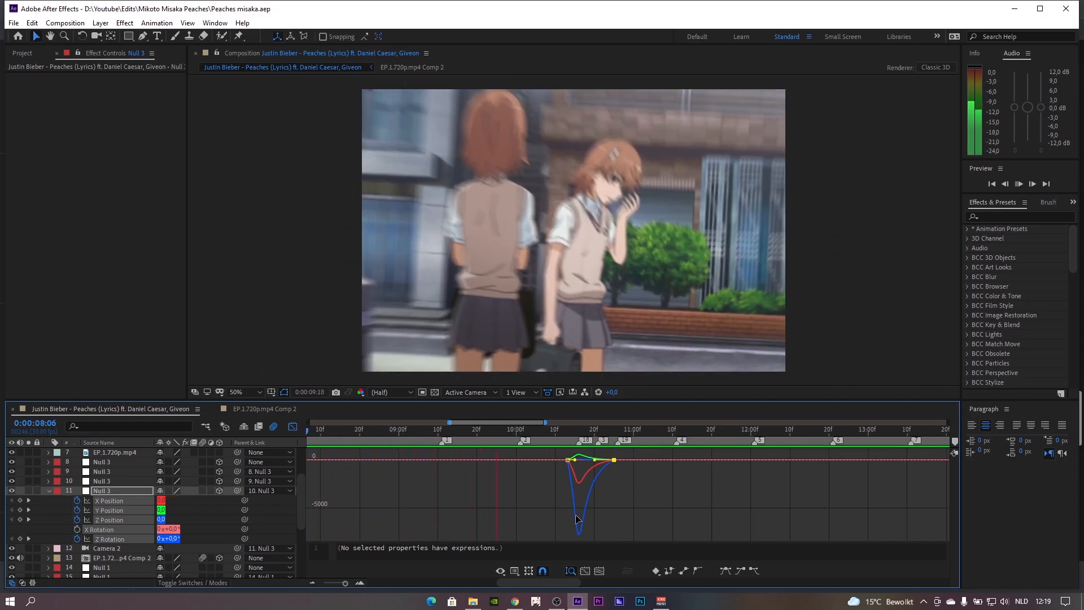
drag(574, 430, 594, 443)
key(space)
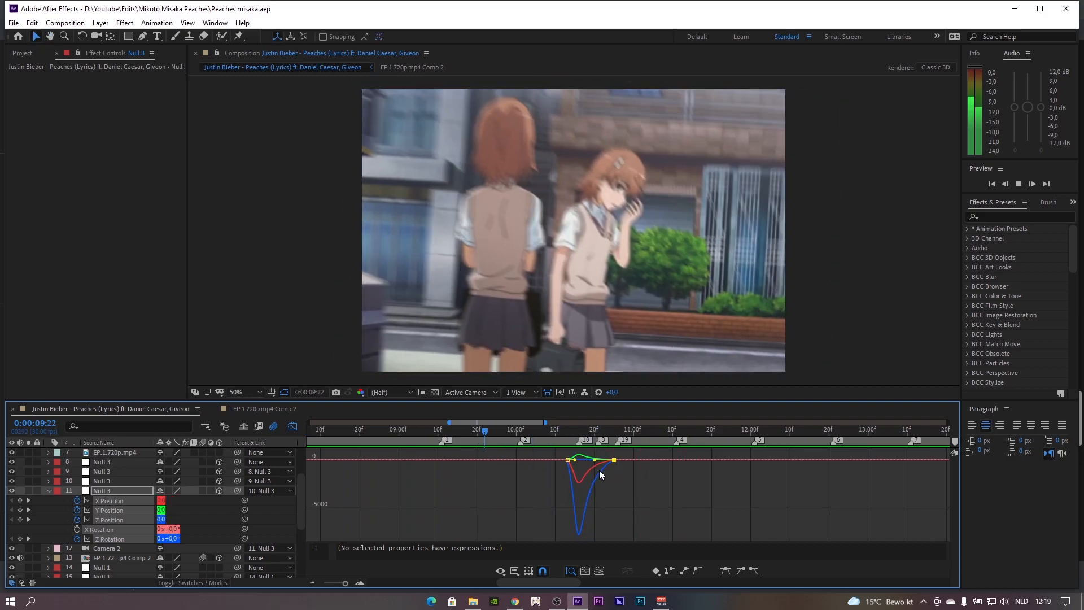
key(space)
mouse_move(560, 432)
mouse_down()
mouse_move(608, 439)
mouse_move(575, 433)
mouse_up()
key(space)
Move the lowest Null 3's ending Position and Z Rotation keyframes later, to about 0:00:11:03
click(292, 426)
drag(601, 497, 628, 544)
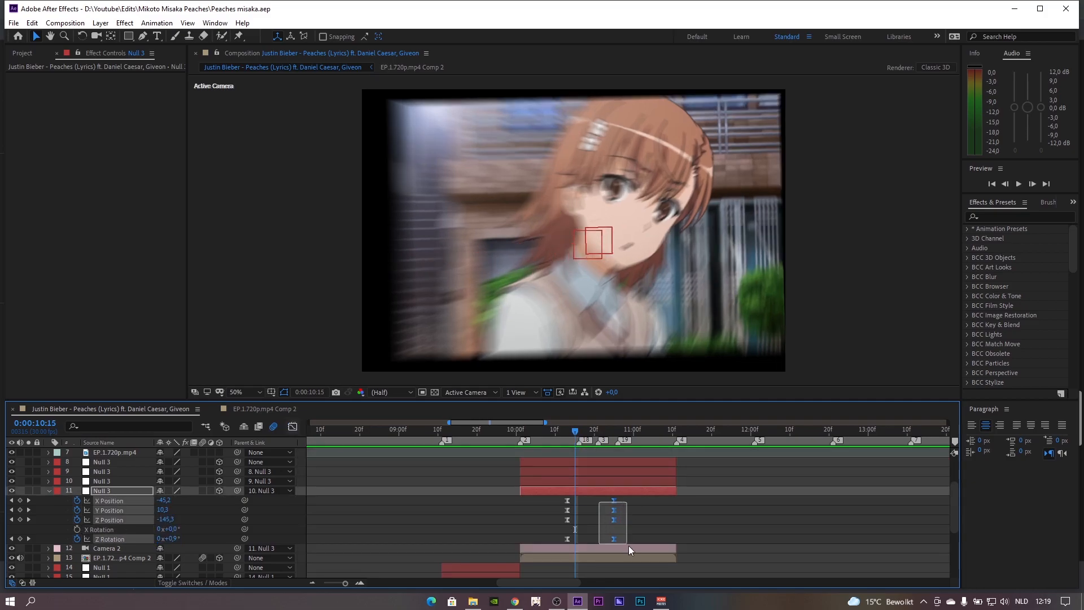
drag(613, 504, 645, 504)
Play back the lengthened camera move from 0:00:08:28
drag(479, 436, 247, 439)
click(527, 433)
key(space)
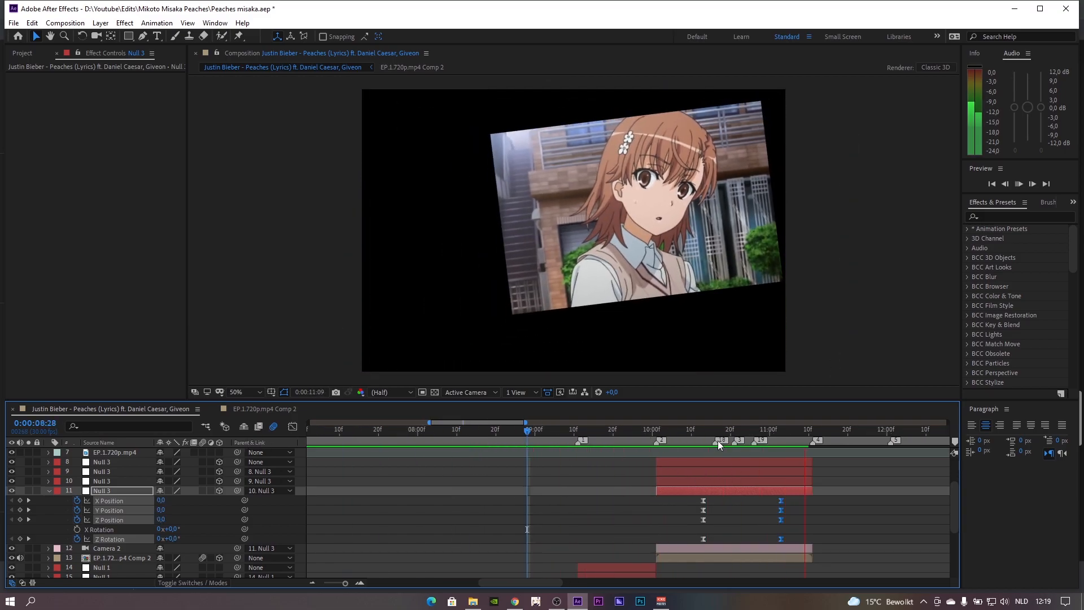
In the speed graph, readjust the ending keyframes' influence handles so they reach back to about 0:00:10:26
drag(710, 435, 755, 433)
click(292, 427)
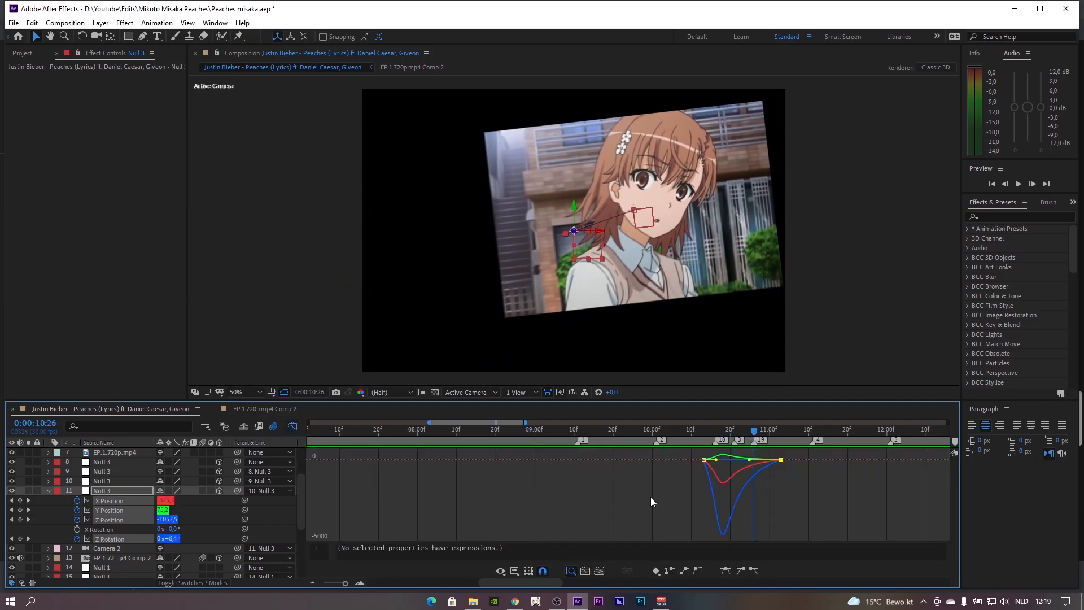
drag(808, 455, 753, 460)
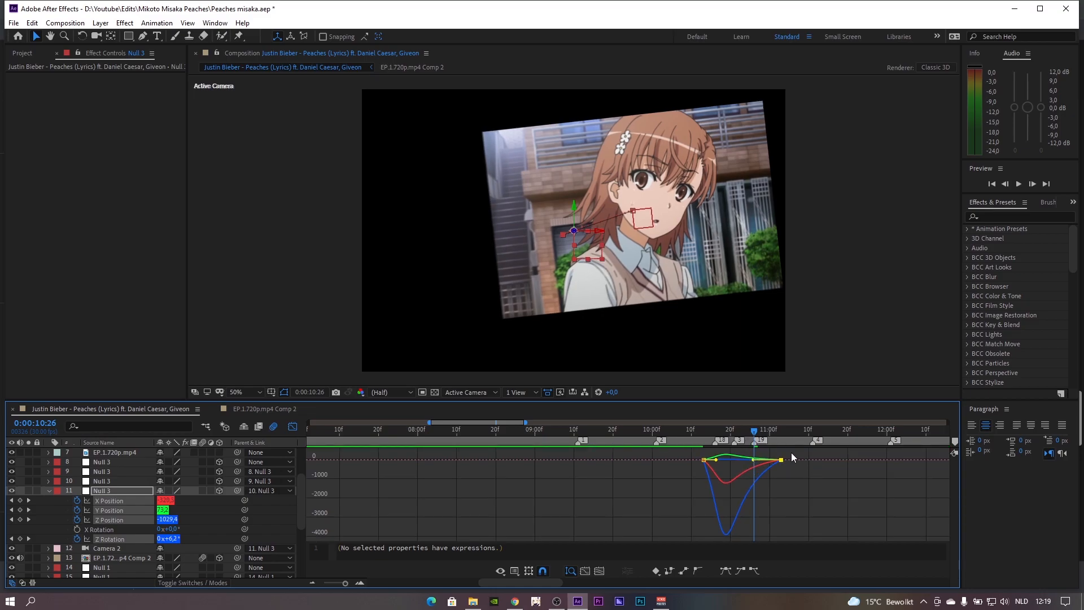
drag(754, 459, 752, 459)
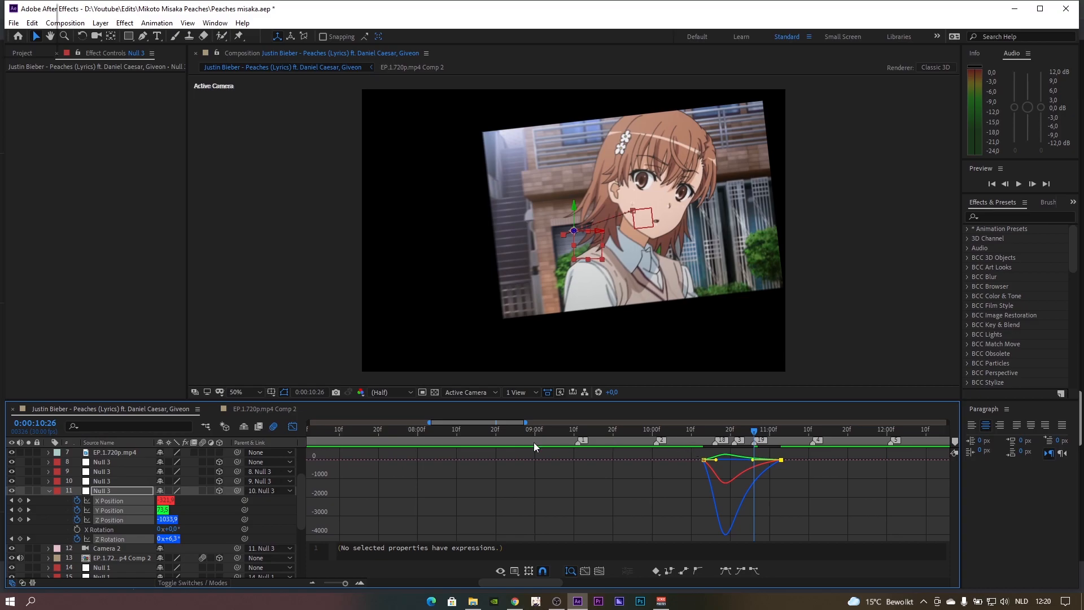
key(shift+F3)
Preview the retimed camera move from 0:00:07:16 and check its motion around 0:00:10:23
drag(693, 432, 344, 432)
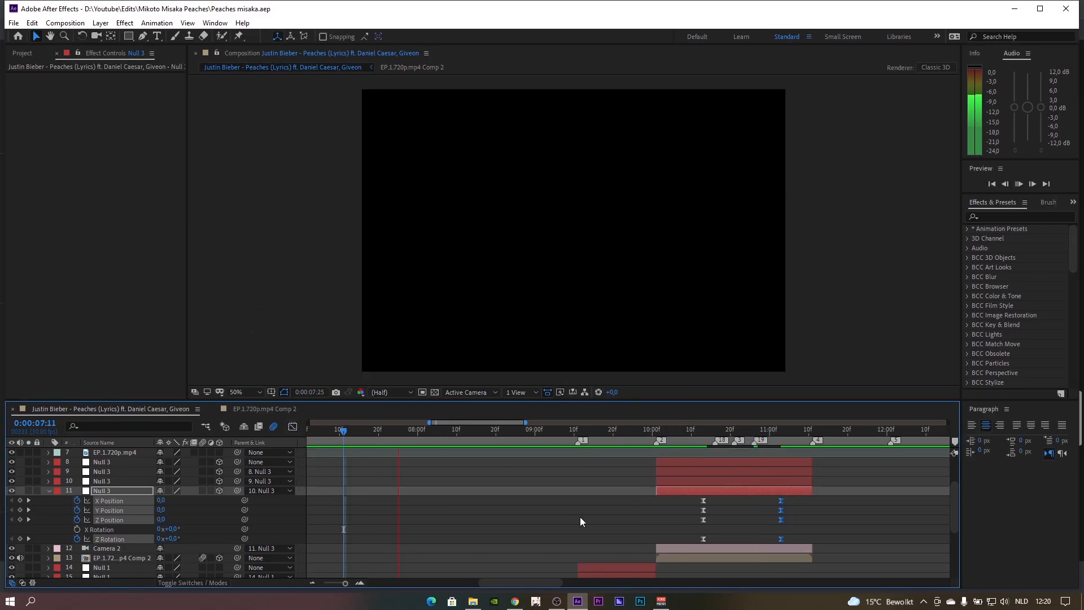
drag(511, 438, 363, 443)
key(space)
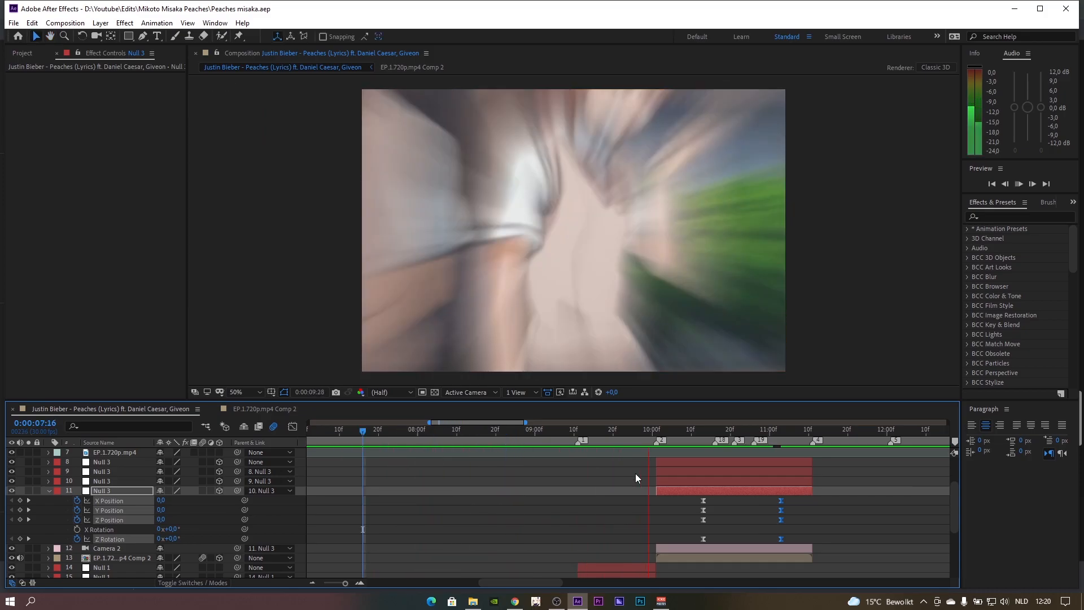
key(space)
drag(700, 436, 738, 462)
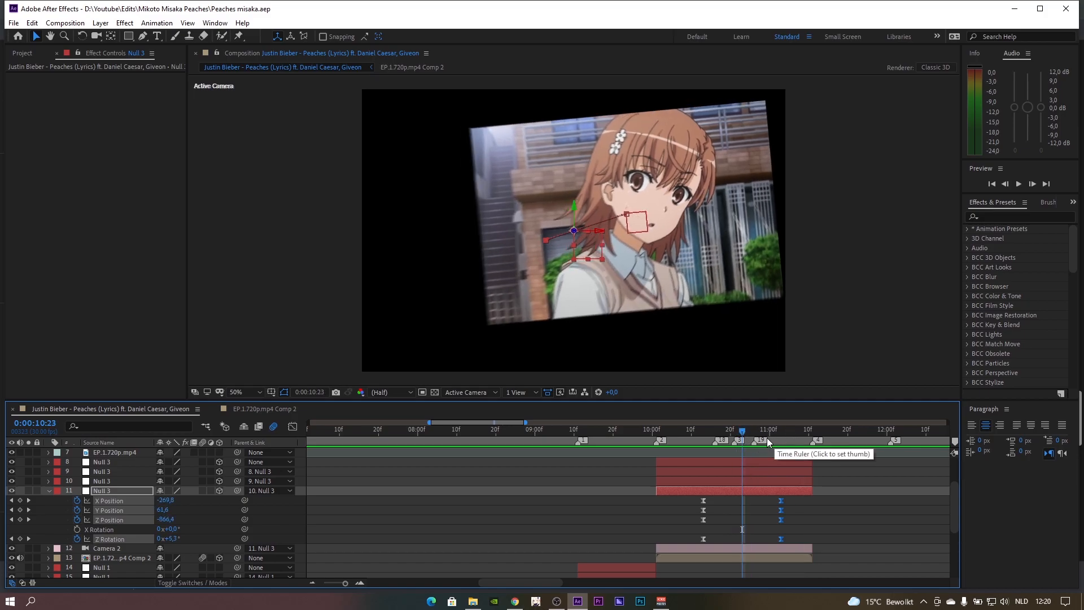
Separate the Position dimensions of the Null 3 on layer 10, with the current time at 0:00:10:24
click(746, 429)
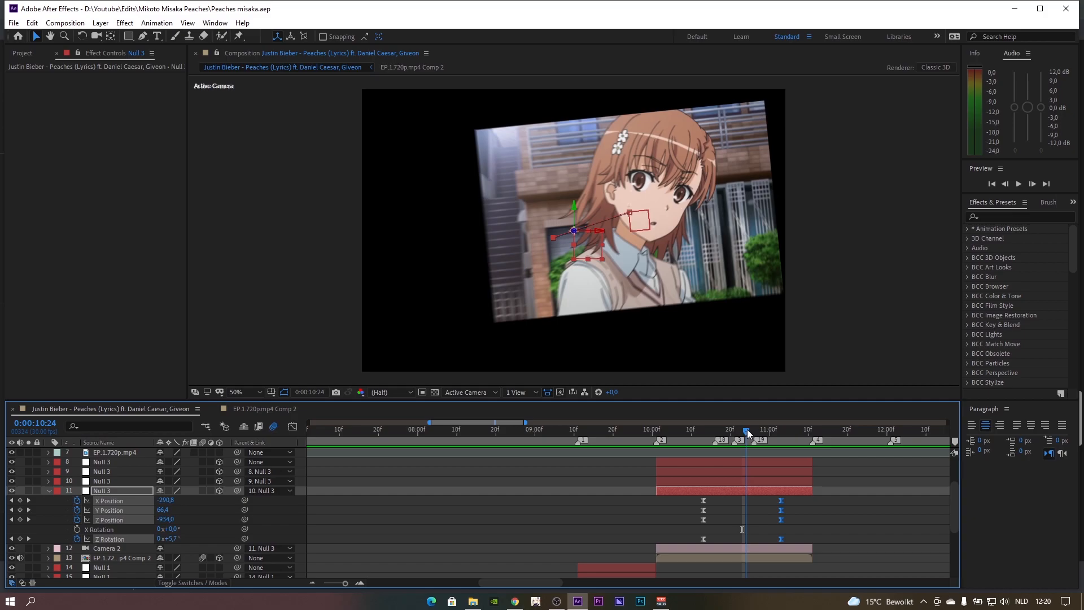
click(747, 480)
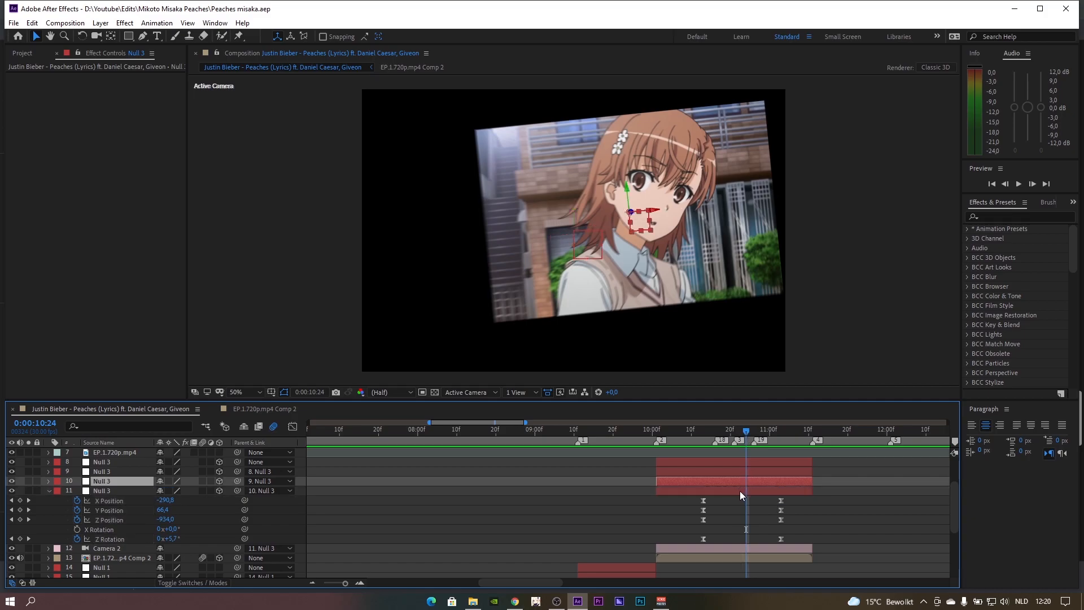
key(p)
right_click(133, 496)
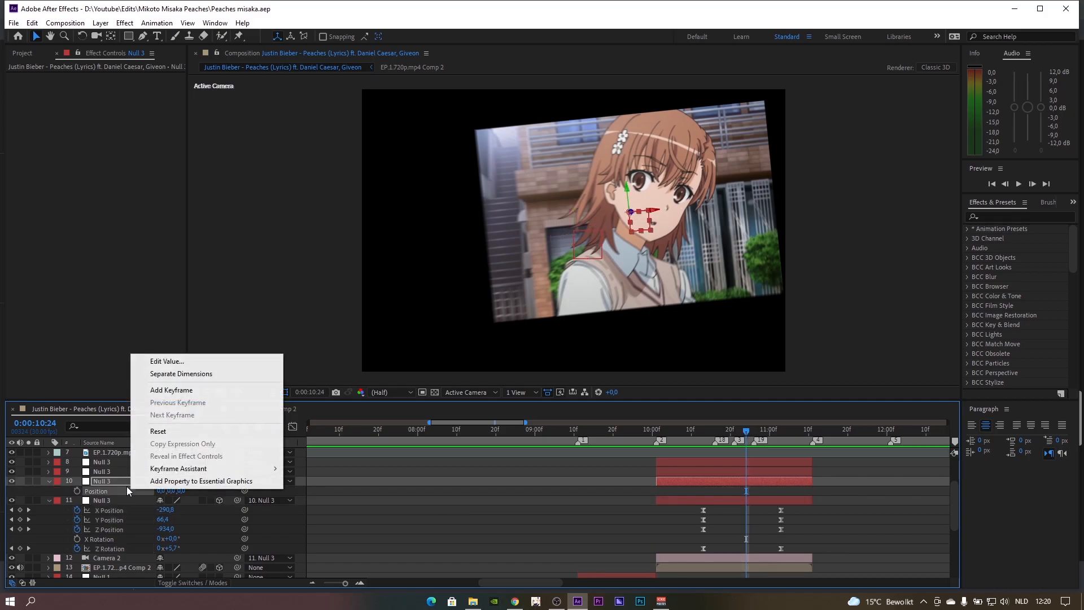
click(170, 374)
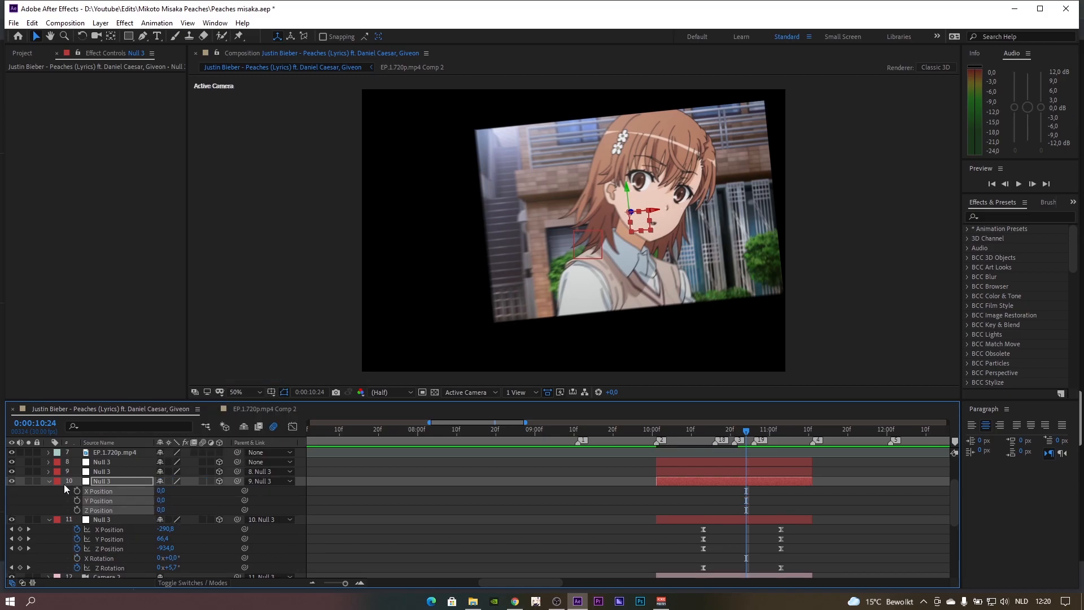
Add starting keyframes for X, Y and Z Position and Z Rotation on layer 10's Null 3 at 0:00:10:24
click(77, 490)
click(77, 500)
click(77, 510)
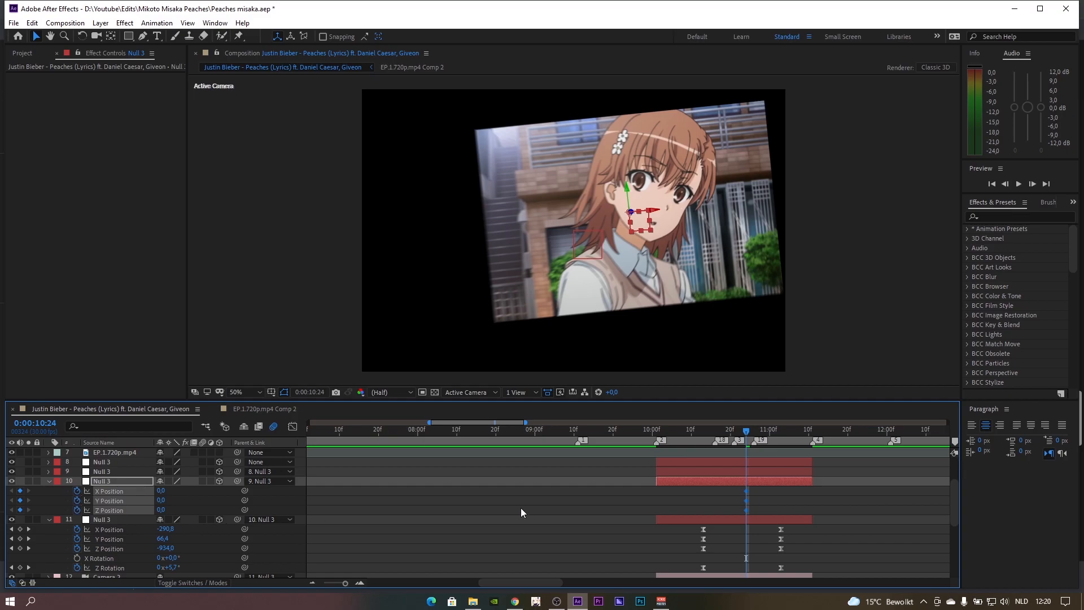
key(r)
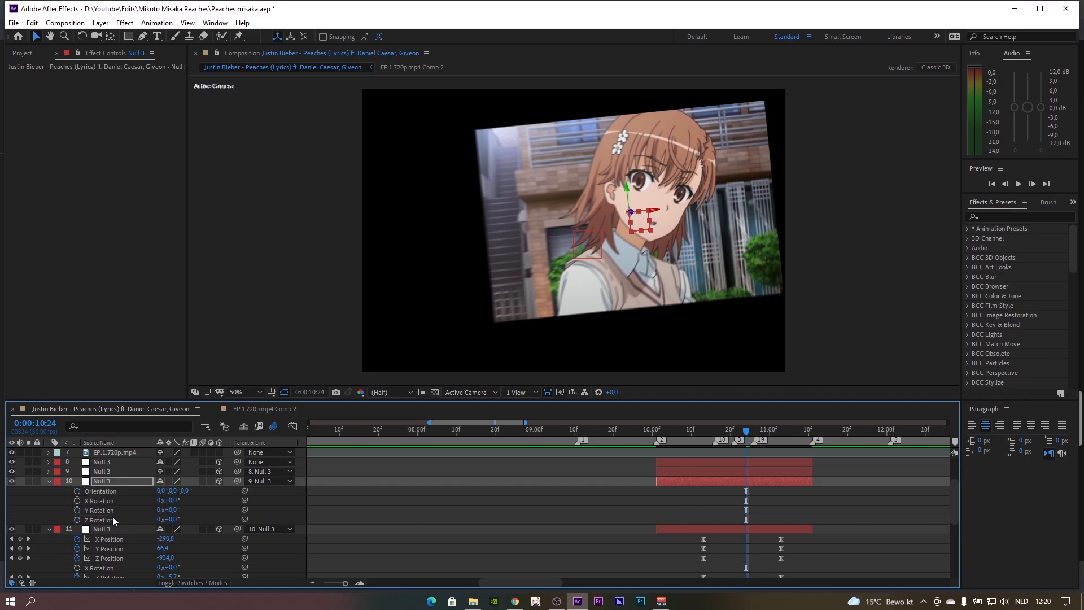
click(77, 520)
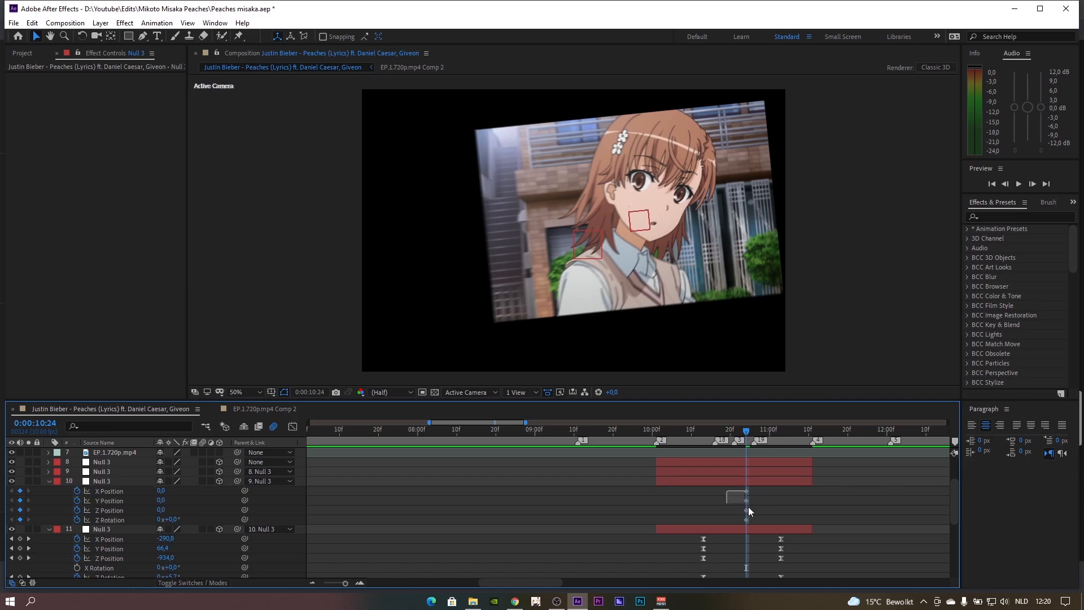
key(u)
Add matching ending keyframes at 0:00:11:10 and shift layer 10's starting keyframes one frame earlier
click(810, 434)
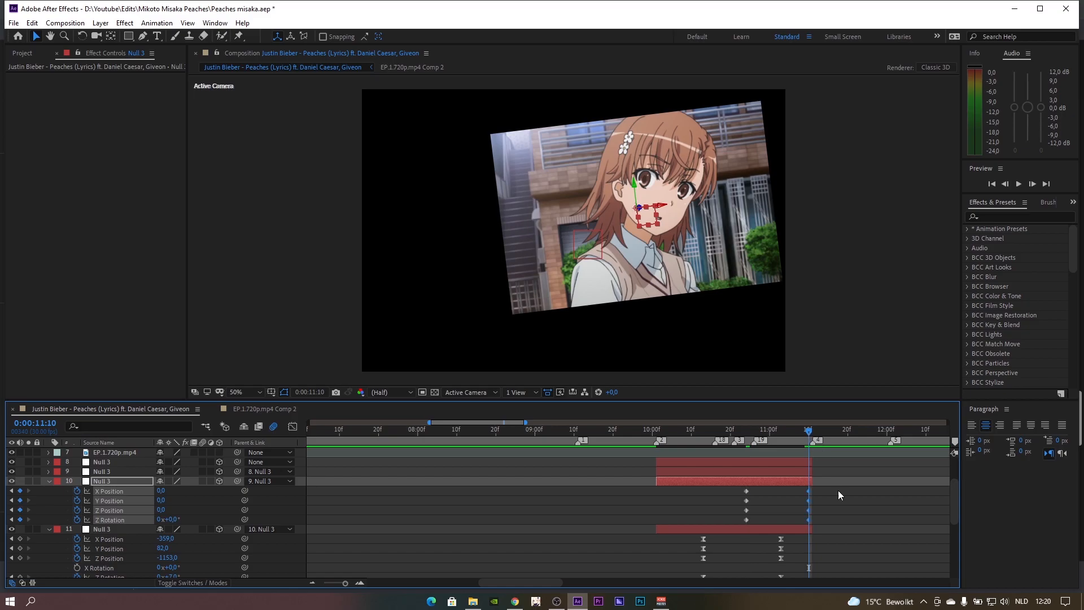
mouse_move(734, 494)
mouse_down()
mouse_move(760, 521)
mouse_move(744, 493)
mouse_up()
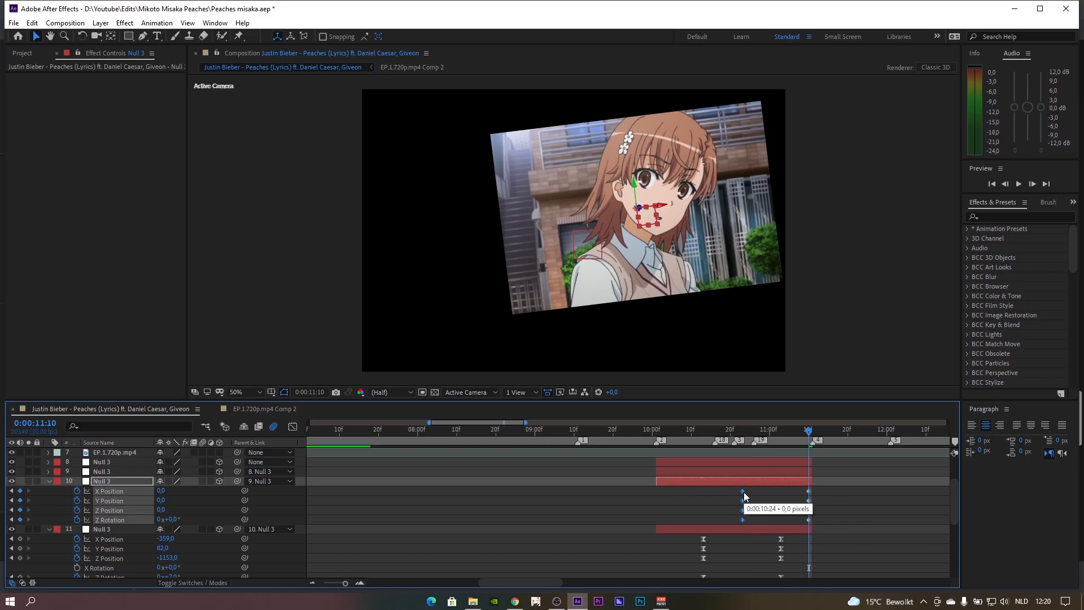
click(878, 497)
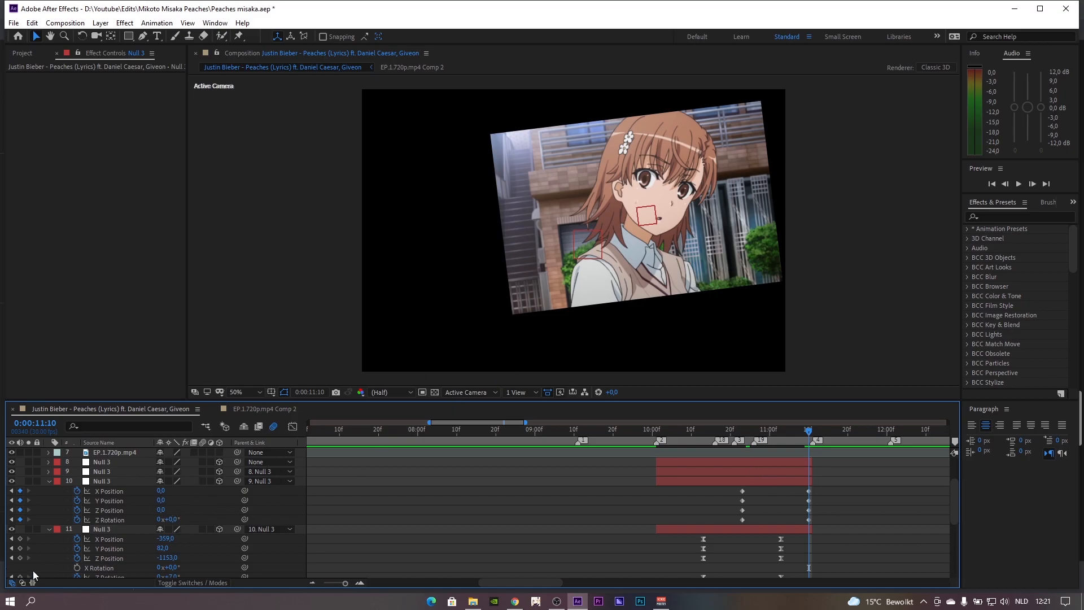
At 0:00:11:10, set layer 10's X Position to 610, Y Position to 109, Z Position to -725 and Z Rotation to -10°
drag(161, 491, 434, 502)
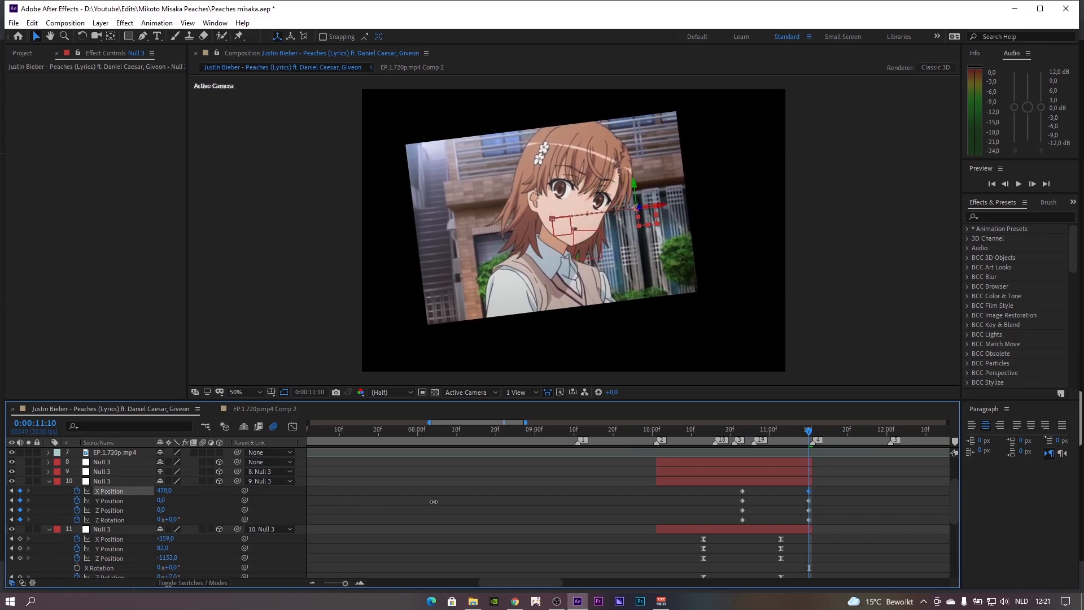
drag(161, 510, 44, 526)
drag(169, 514, 105, 520)
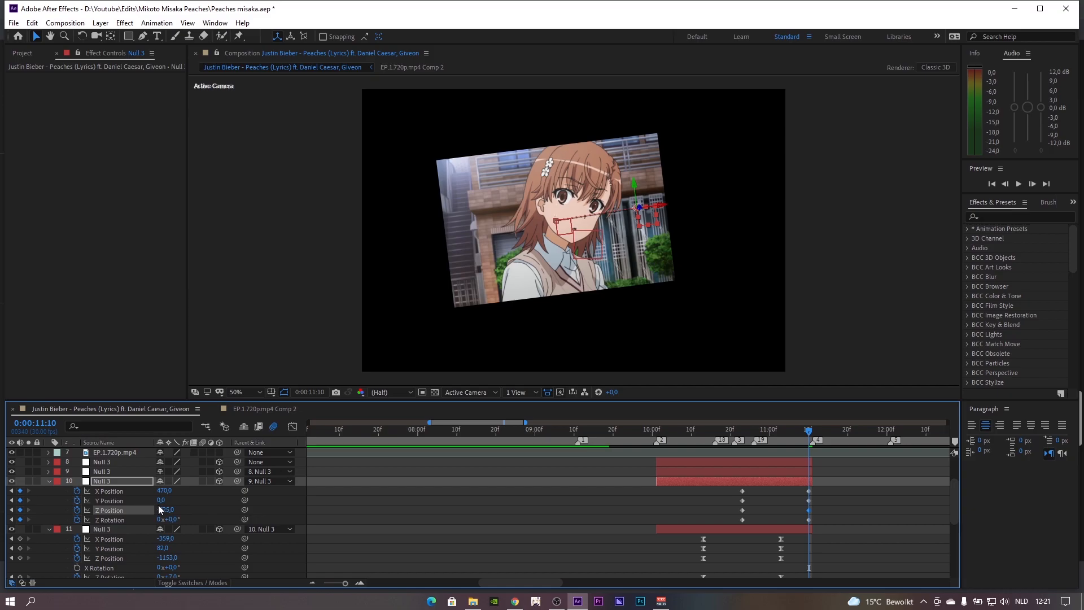
mouse_move(163, 501)
mouse_down()
mouse_move(228, 506)
mouse_move(167, 519)
mouse_up()
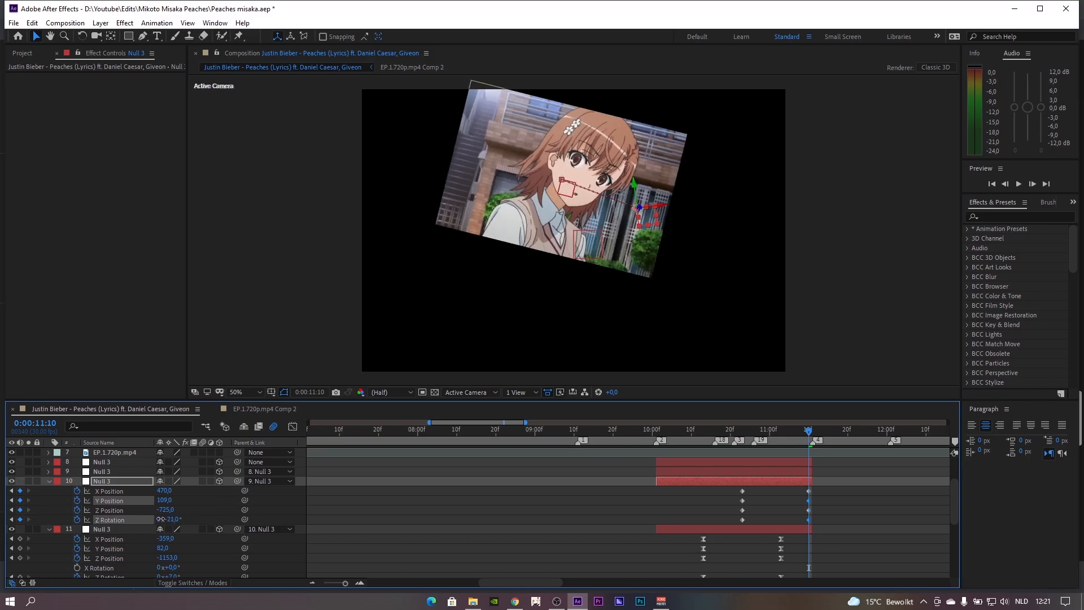
drag(163, 491, 268, 491)
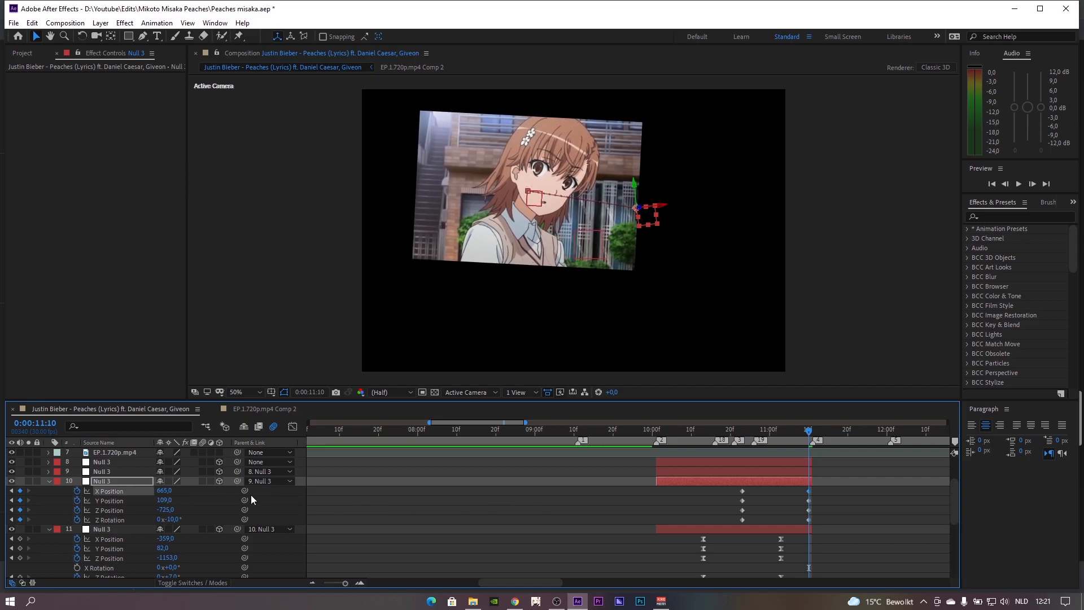
drag(164, 490, 132, 488)
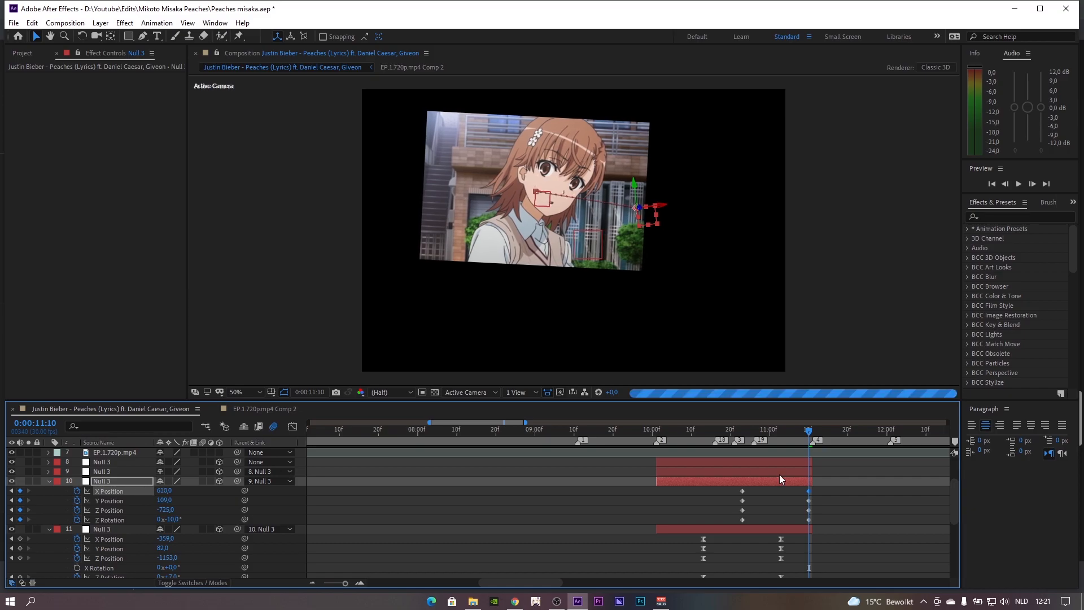
Play back the second camera move from 0:00:07:08
click(630, 432)
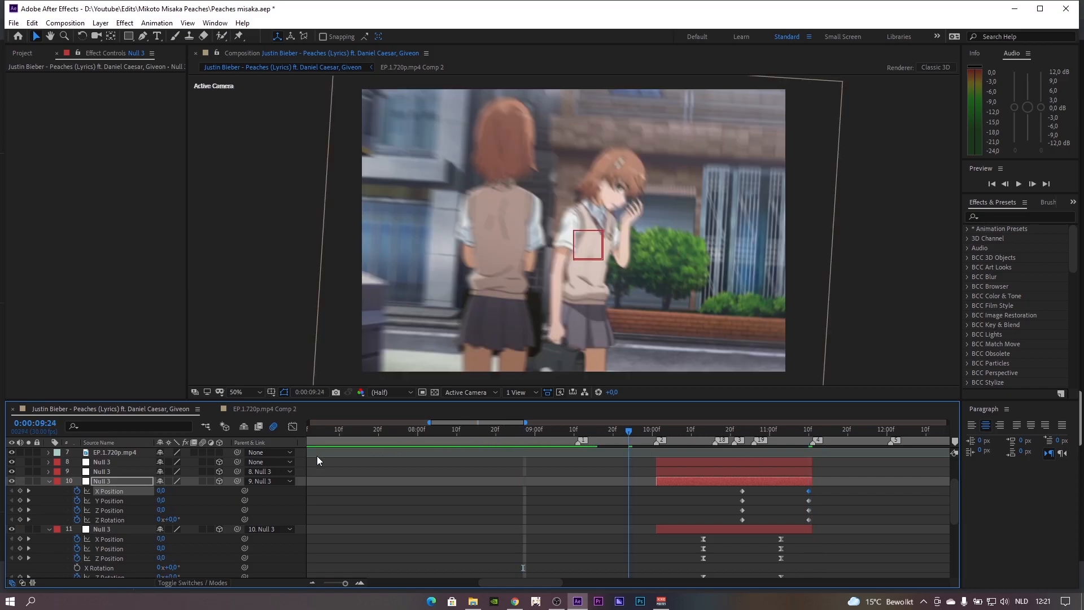
mouse_move(317, 457)
mouse_down()
mouse_move(398, 441)
mouse_move(331, 444)
mouse_up()
key(space)
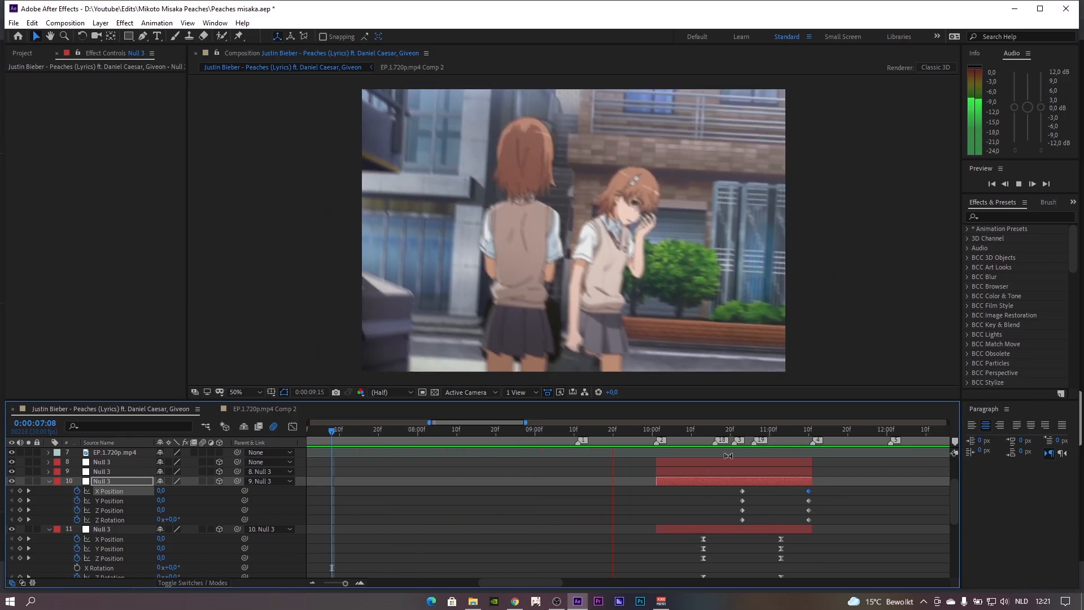
Apply Easy Ease to all of layer 10's Position and Z Rotation keyframes
drag(716, 437, 738, 435)
drag(713, 490, 821, 523)
key(F9)
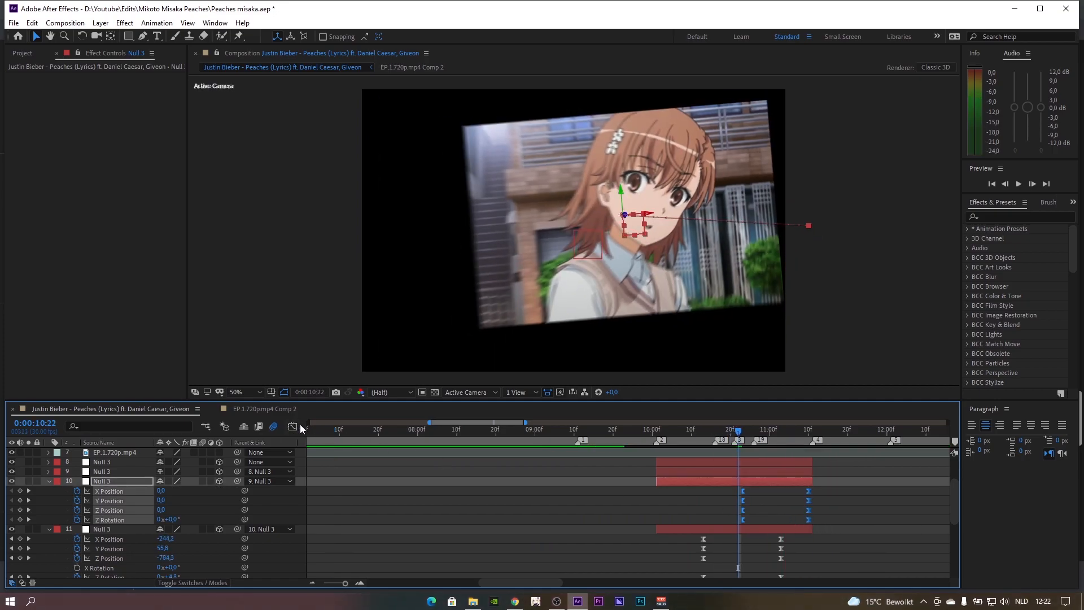
In the speed graph, adjust layer 10's starting and ending influence handles so the speed peaks midway between the keyframes
click(293, 427)
drag(693, 481, 761, 492)
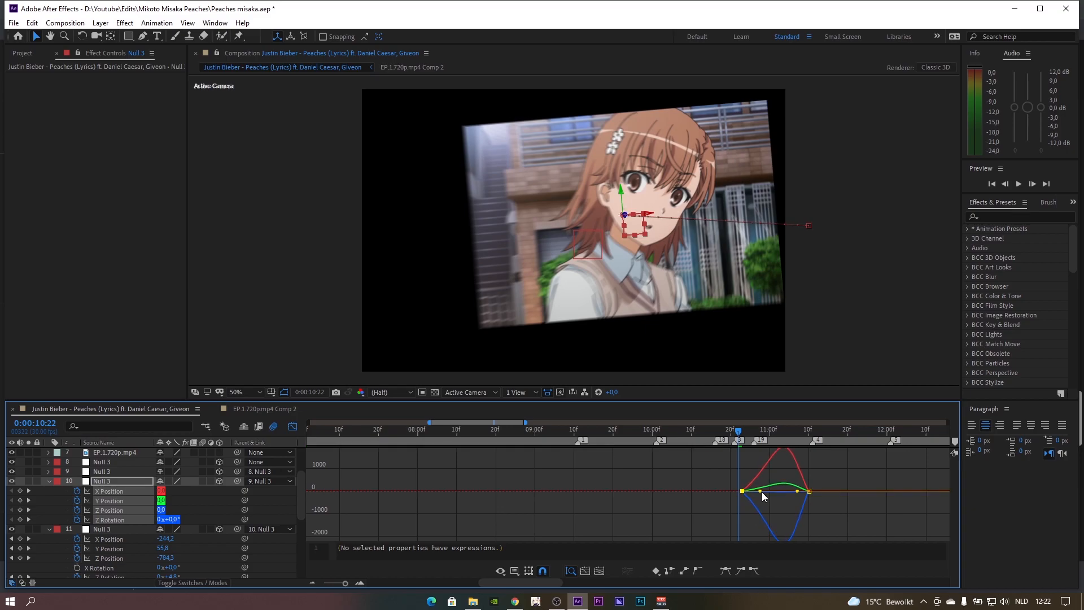
drag(834, 474, 791, 496)
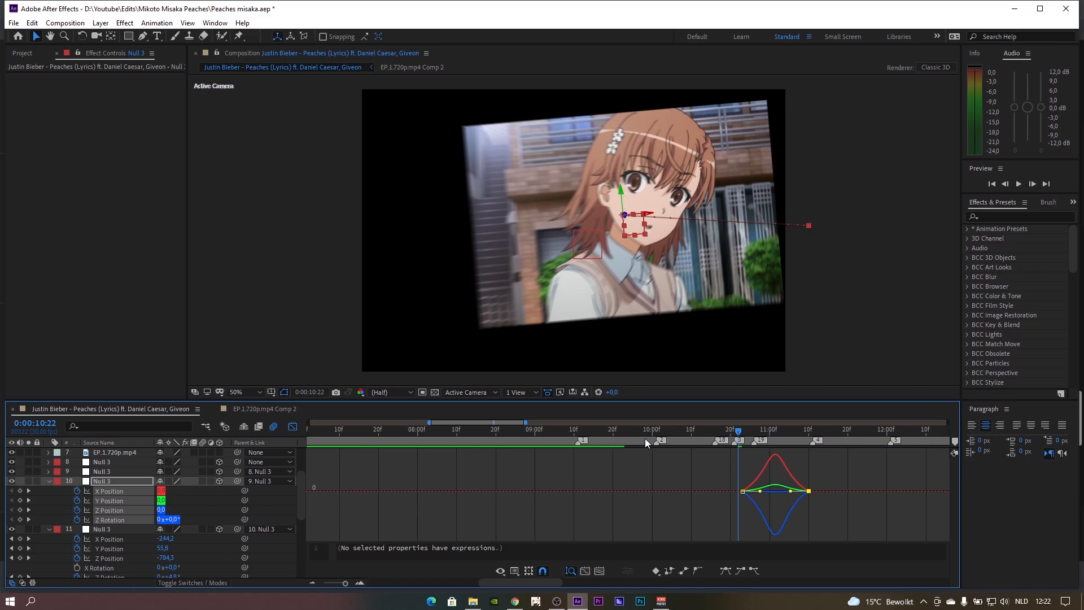
click(650, 475)
Preview the smoothed camera moves from 0:00:06:23 and again from 0:00:08:16, and check the motion at 0:00:11:04
drag(653, 428, 334, 446)
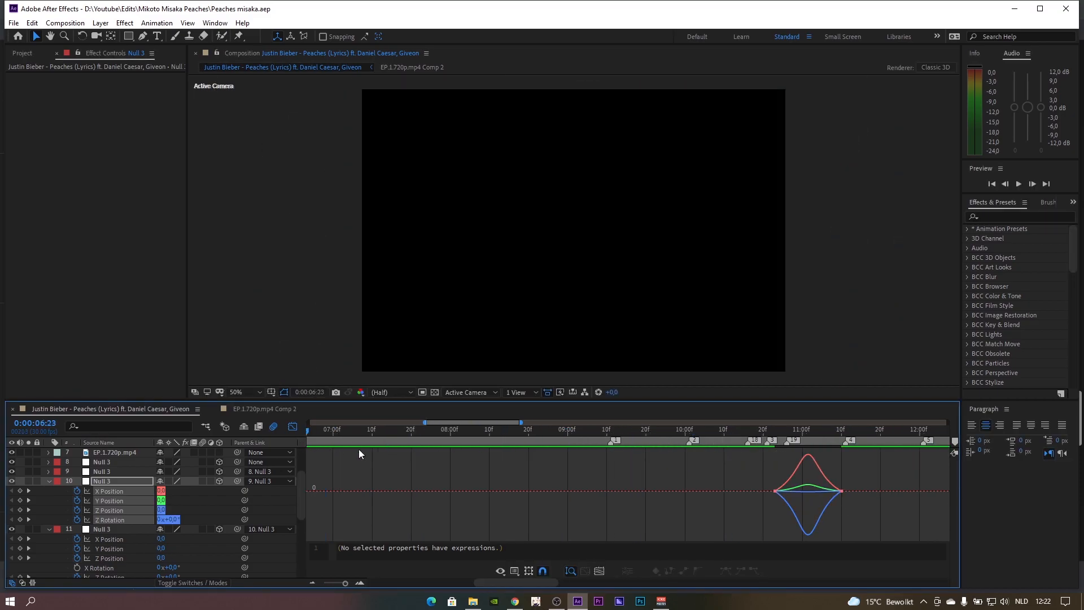
key(space)
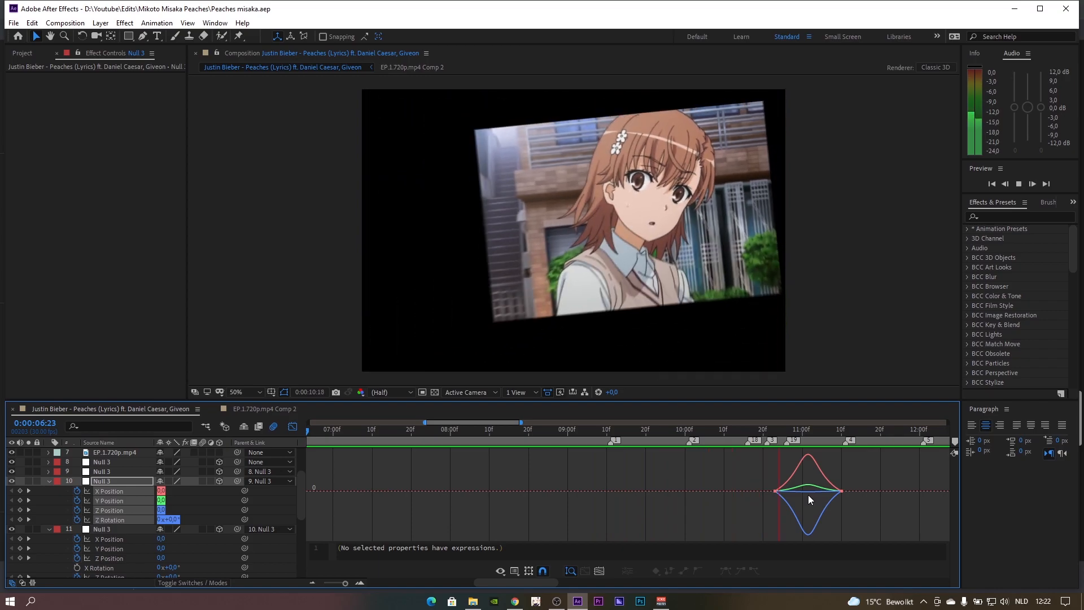
click(696, 428)
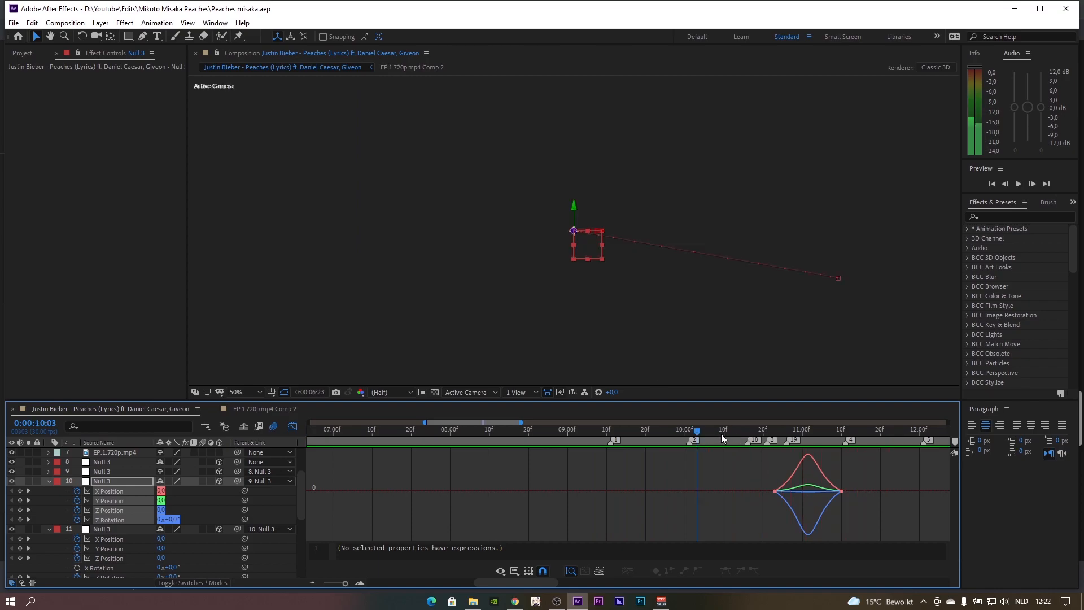
drag(699, 433, 513, 441)
key(space)
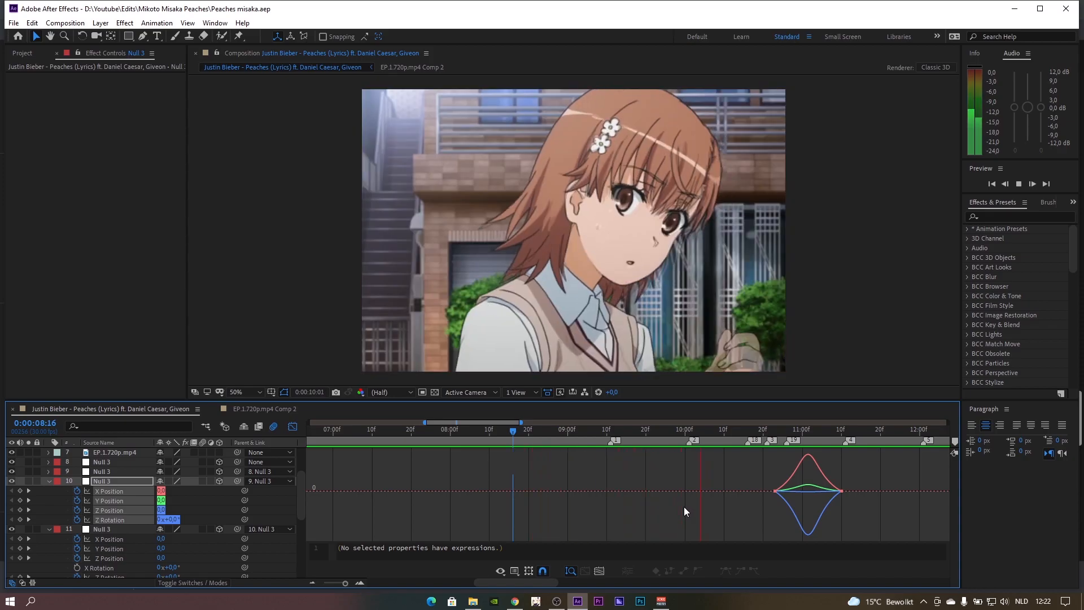
drag(784, 433, 818, 432)
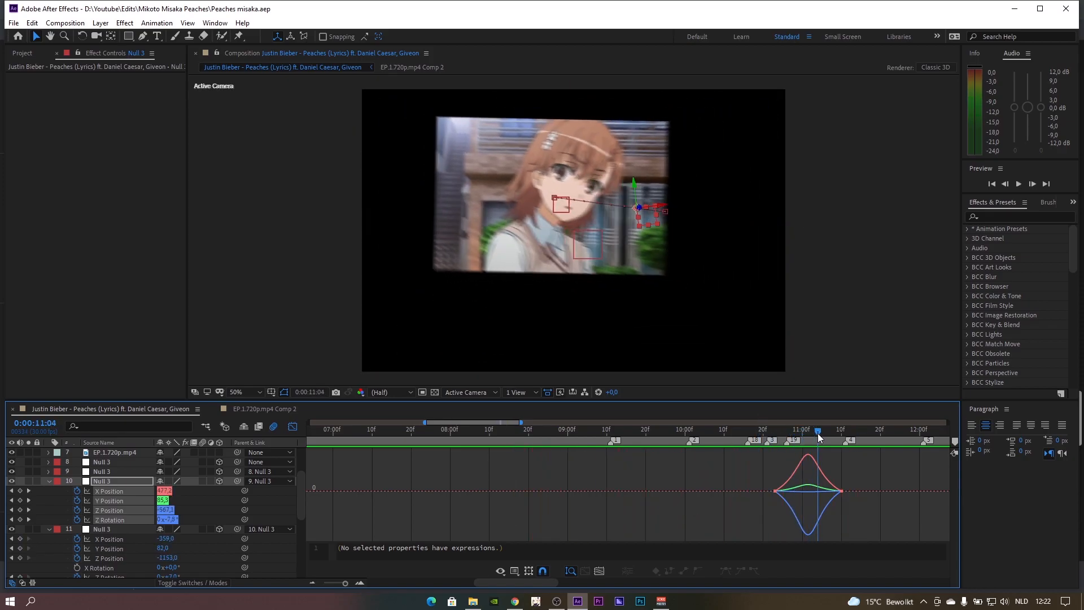
Return from the speed graph to the layer view and set the current time to the marker at 0:00:10:16
click(292, 428)
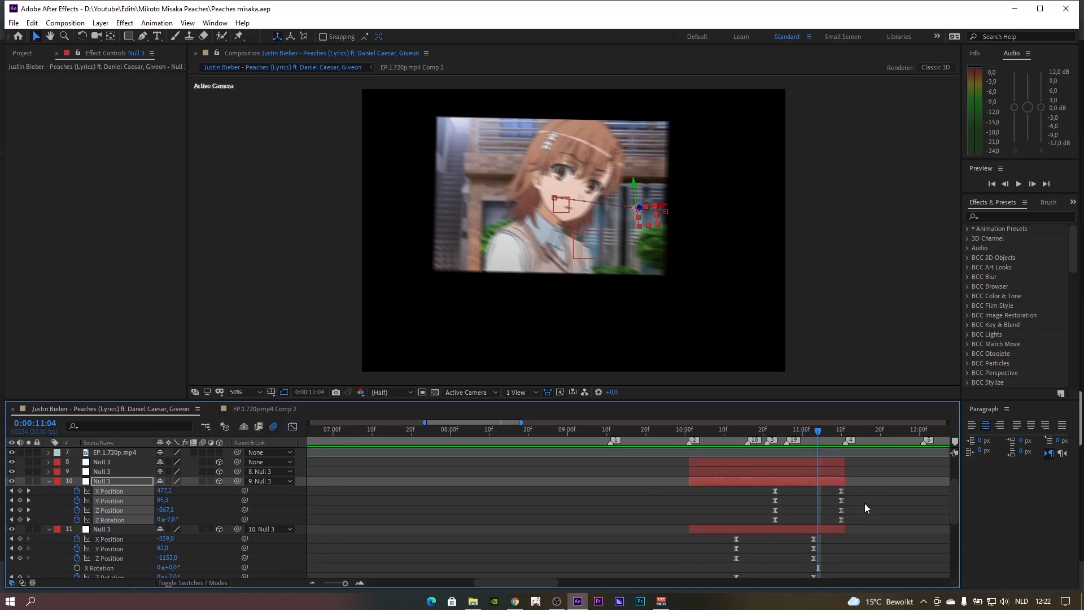
mouse_move(735, 430)
mouse_down()
mouse_move(827, 426)
mouse_move(748, 432)
mouse_up()
scroll(854, 524, down, 3)
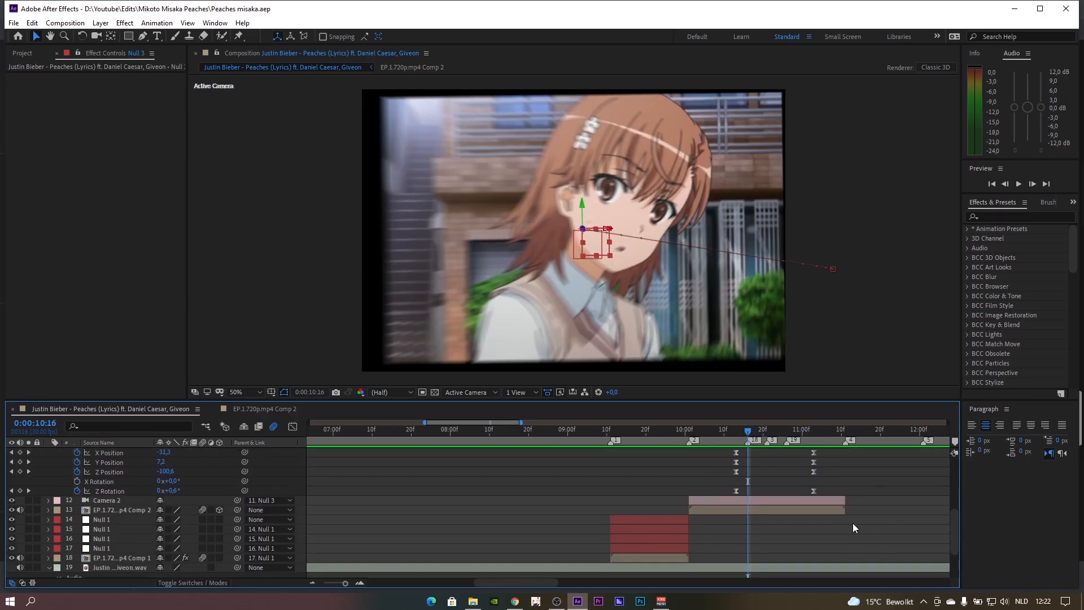
scroll(802, 491, up, 2)
scroll(766, 487, up, 2)
mouse_move(737, 436)
mouse_down()
mouse_move(800, 439)
mouse_move(748, 432)
mouse_up()
scroll(785, 496, down, 3)
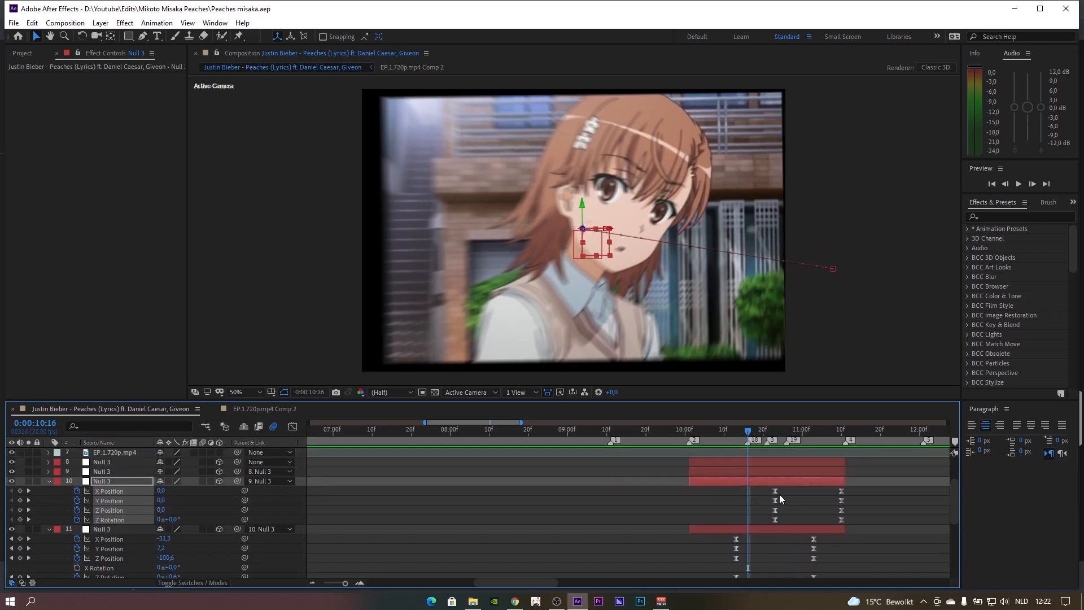
Create a text layer reading "WAY" over the clip at 0:00:10:16
key(ctrl+t)
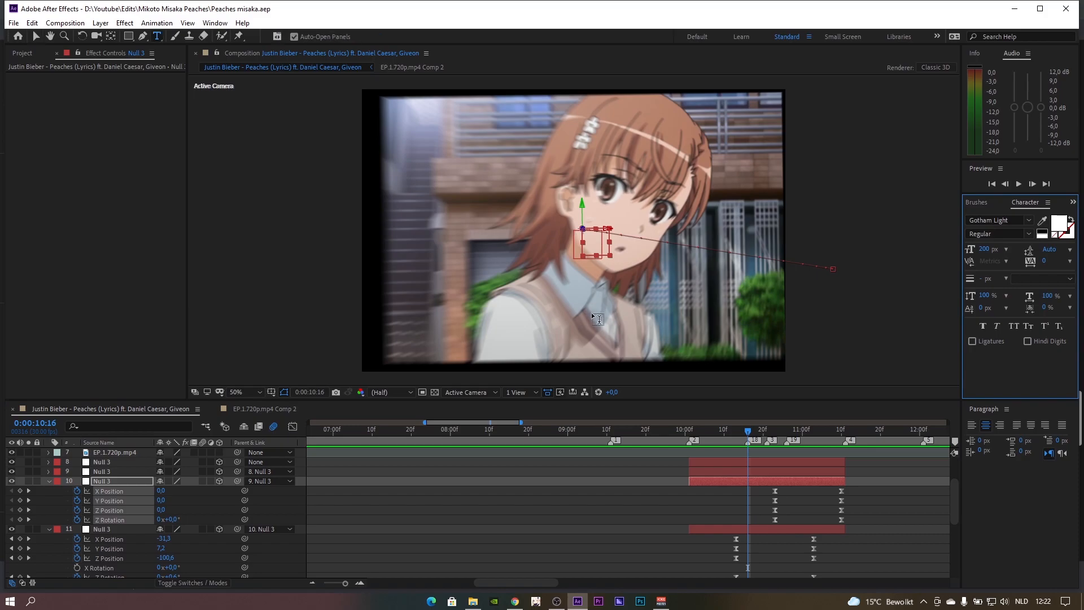
click(538, 269)
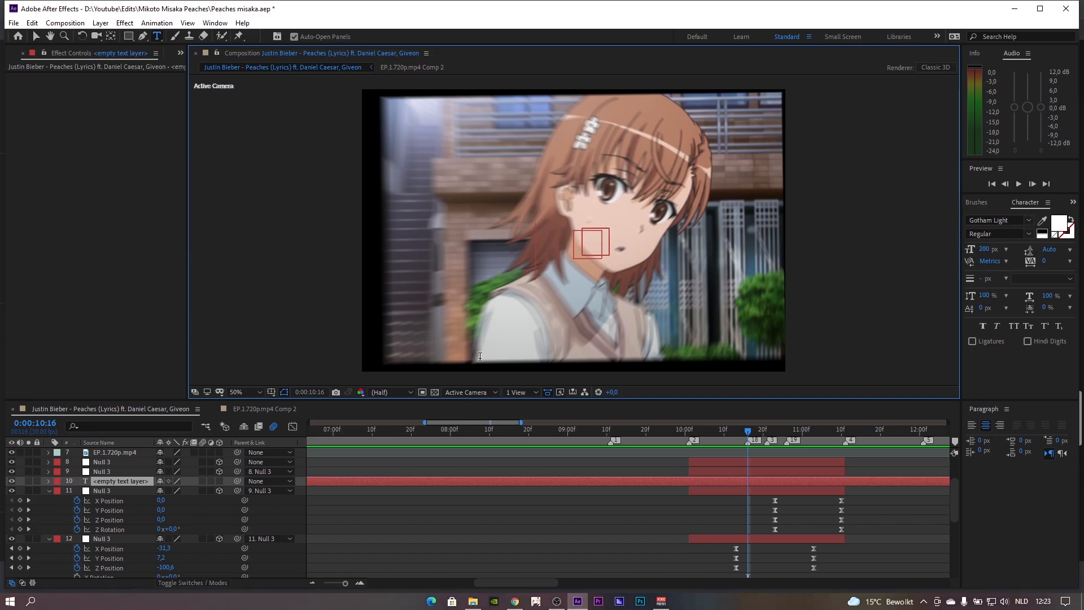
text(T)
key(BackSpace)
text(W)
key(BackSpace)
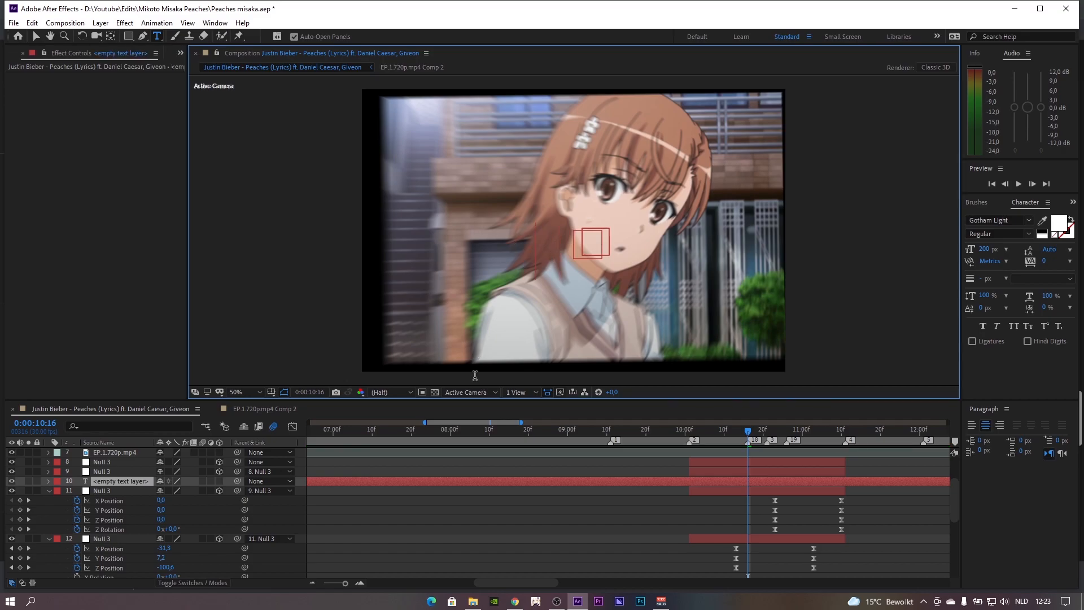
text(WAY)
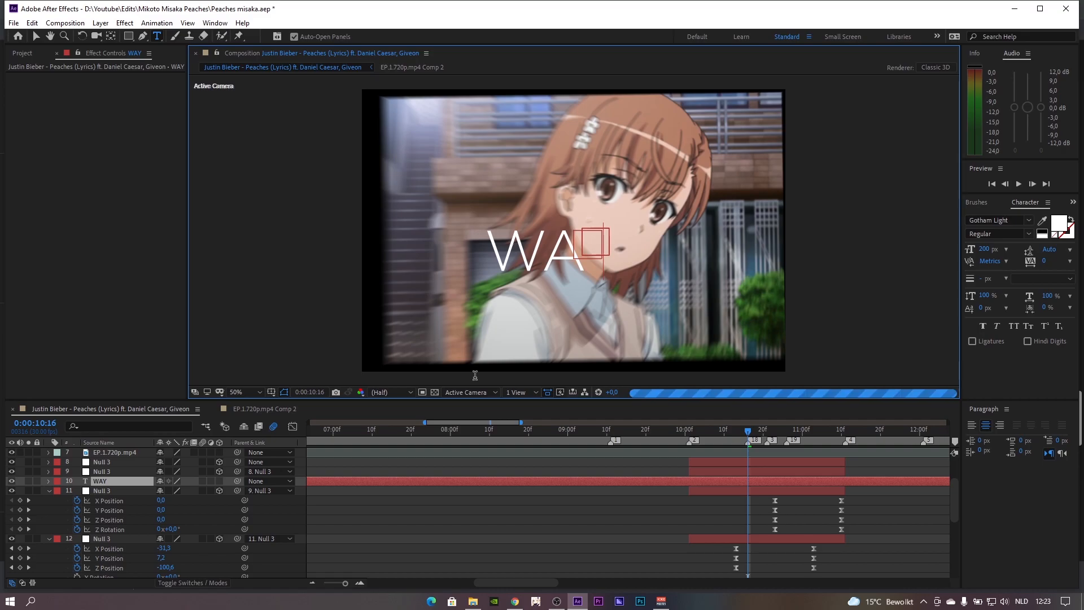
Make the WAY text a 3D layer and enable its motion blur
click(756, 482)
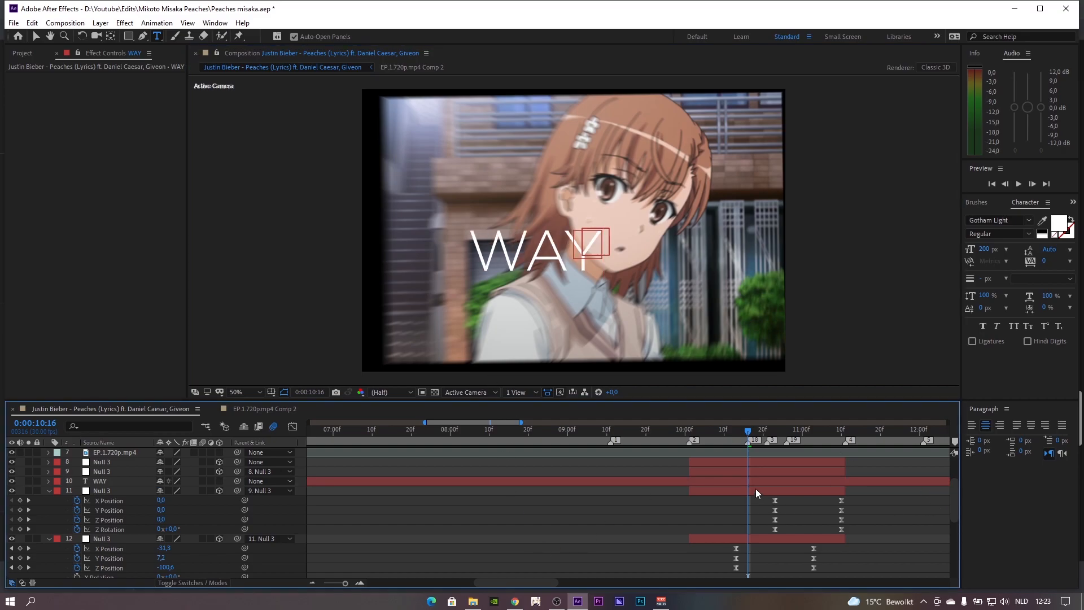
click(219, 481)
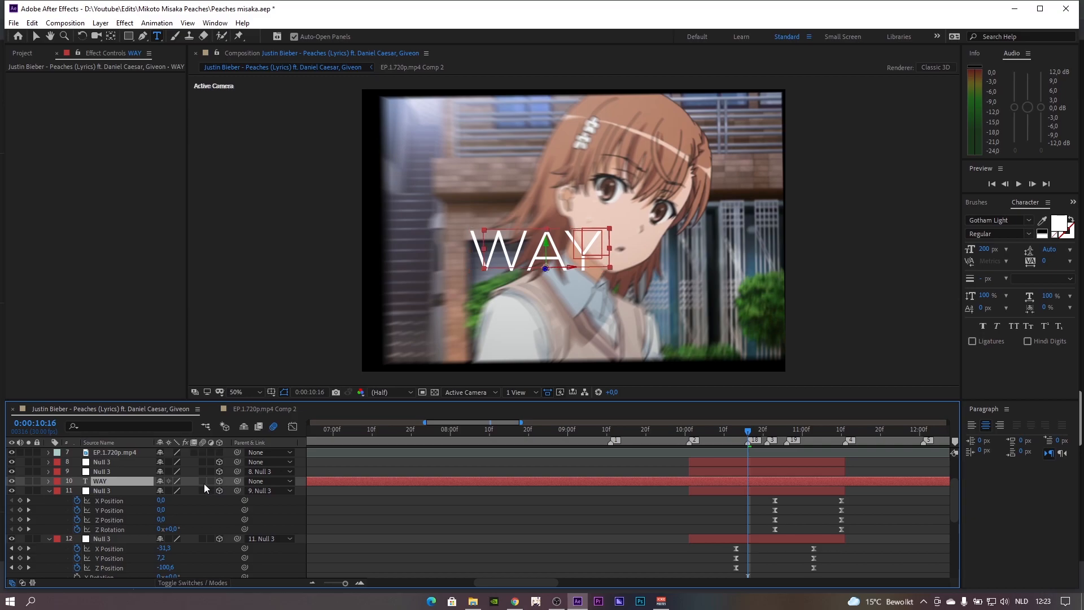
click(202, 481)
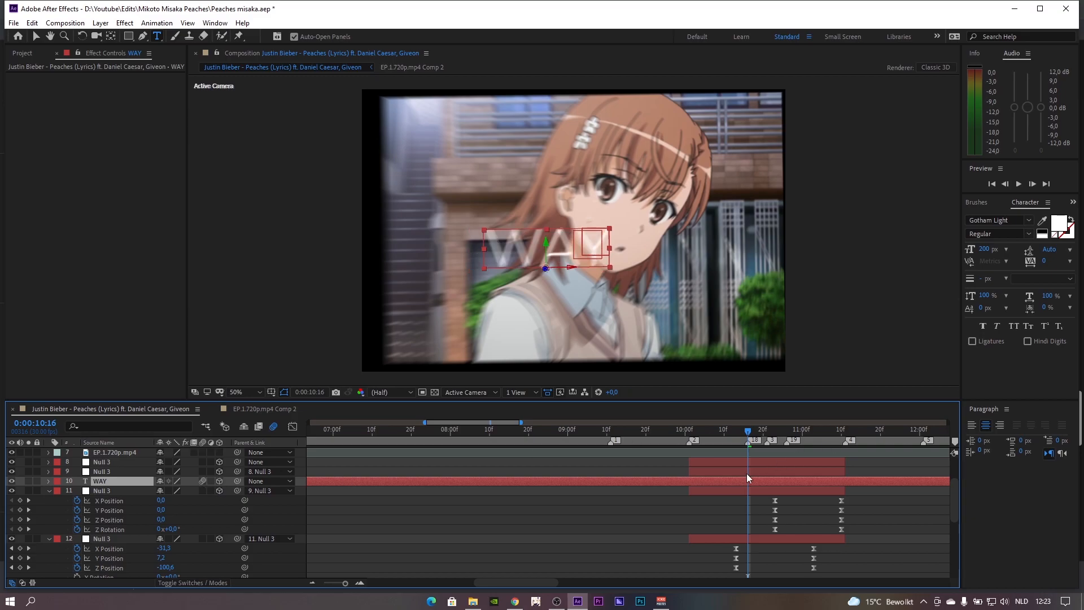
Split the WAY text layer at 0:00:10:16, delete the earlier part, and extend the remaining layer's start back to the nulls' start
key(ctrl+shift+d)
click(727, 488)
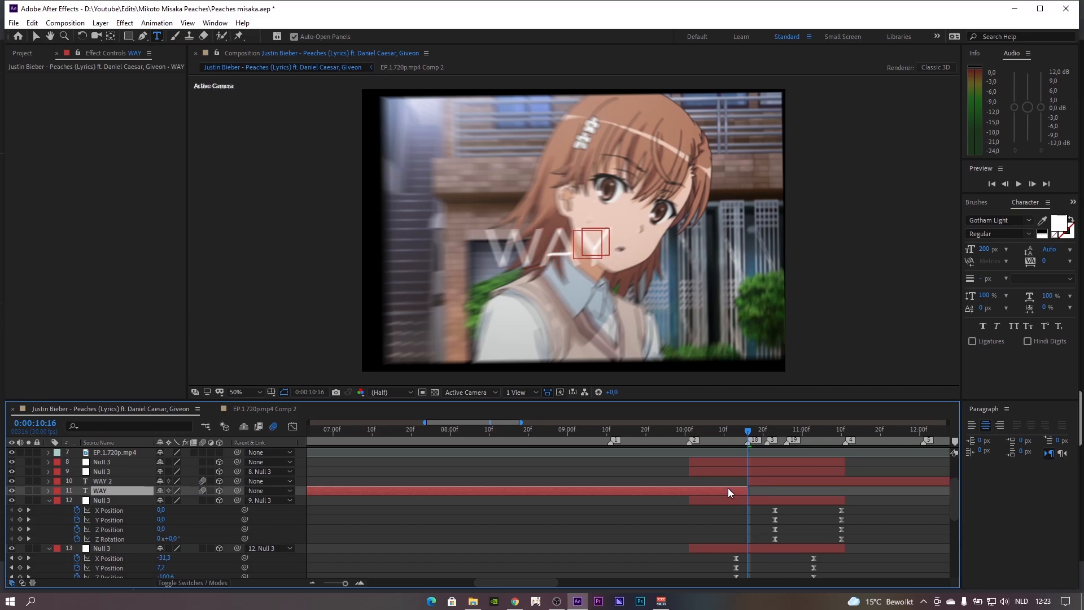
key(Delete)
click(781, 478)
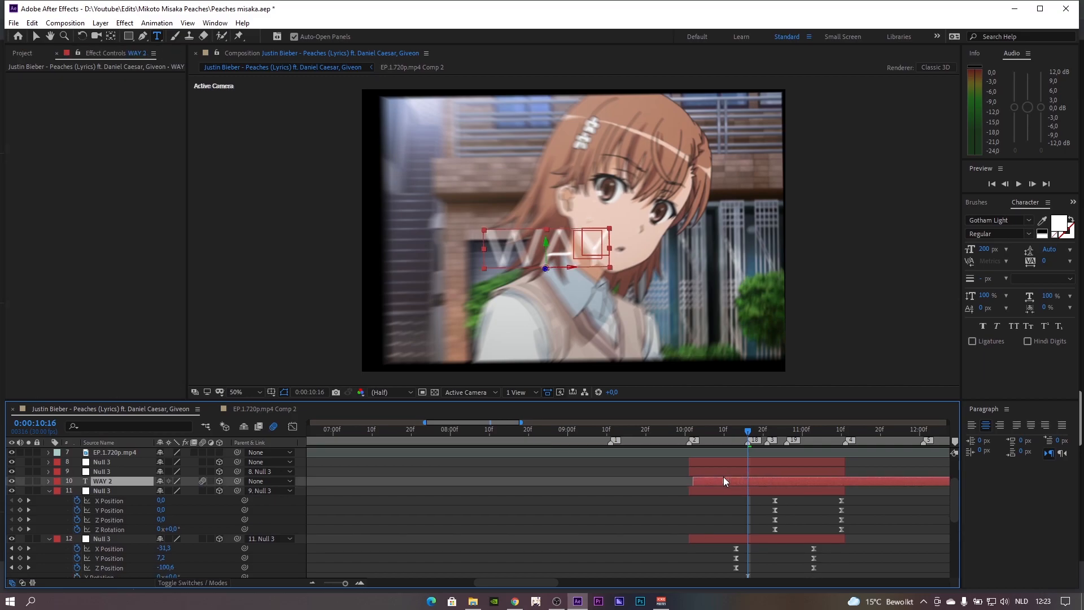
Split the WAY text layer at 0:00:11:11 and delete the part after the nulls' end
drag(847, 435, 845, 434)
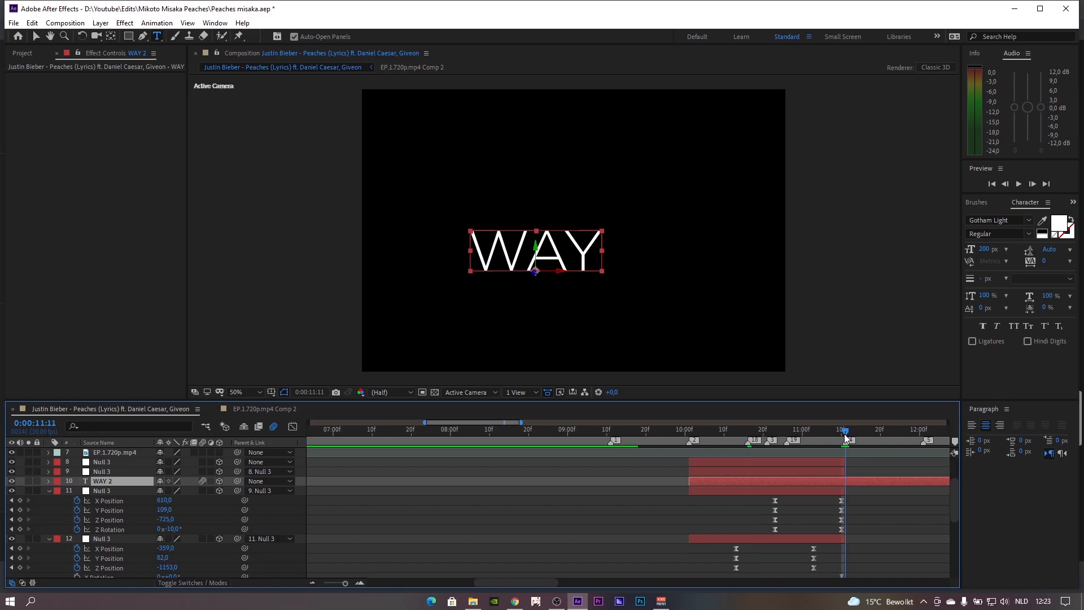
key(ctrl+shift+d)
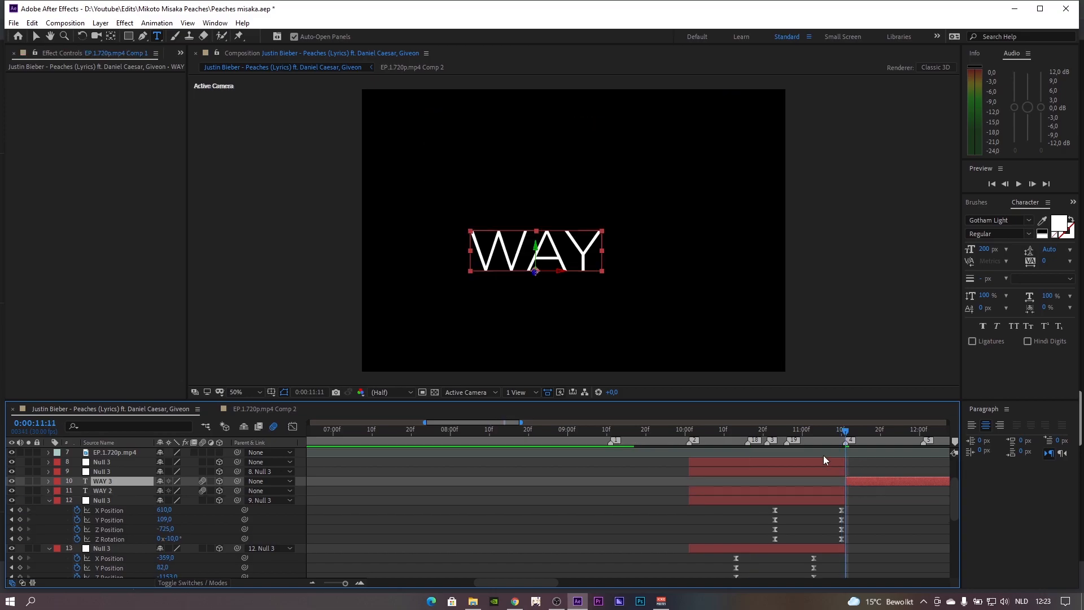
key(Delete)
At 0:00:10:24, bring the WAY text forward by setting its Z position to -777
drag(750, 435, 782, 435)
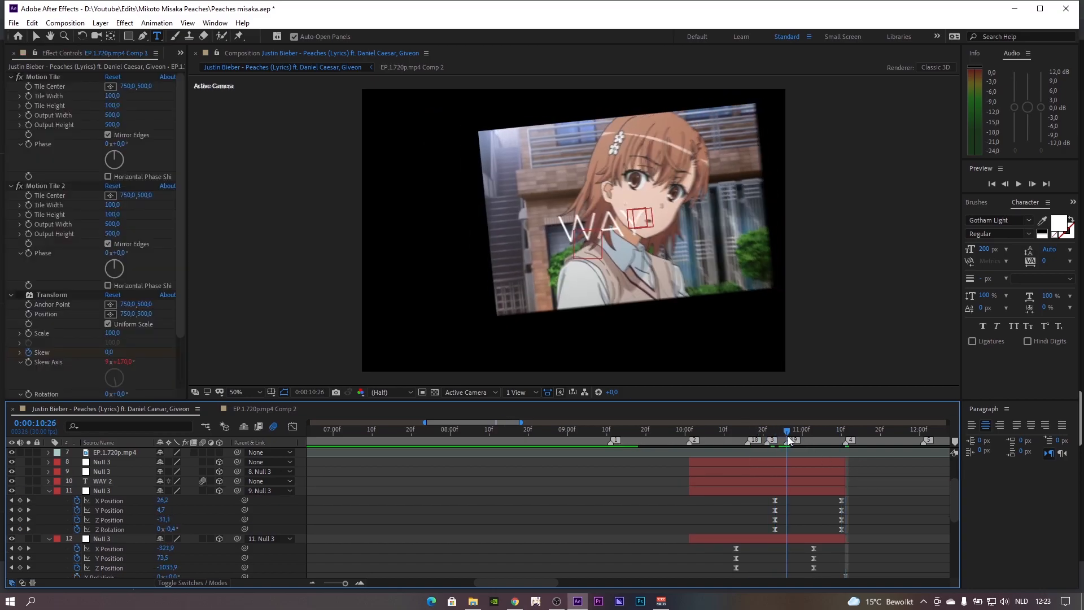
click(783, 478)
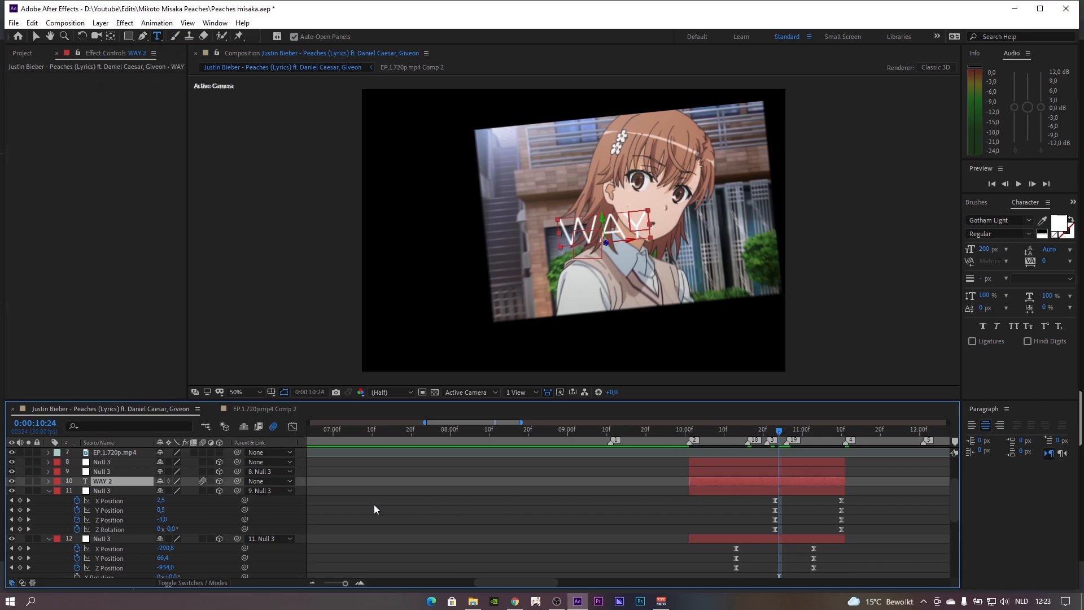
key(p)
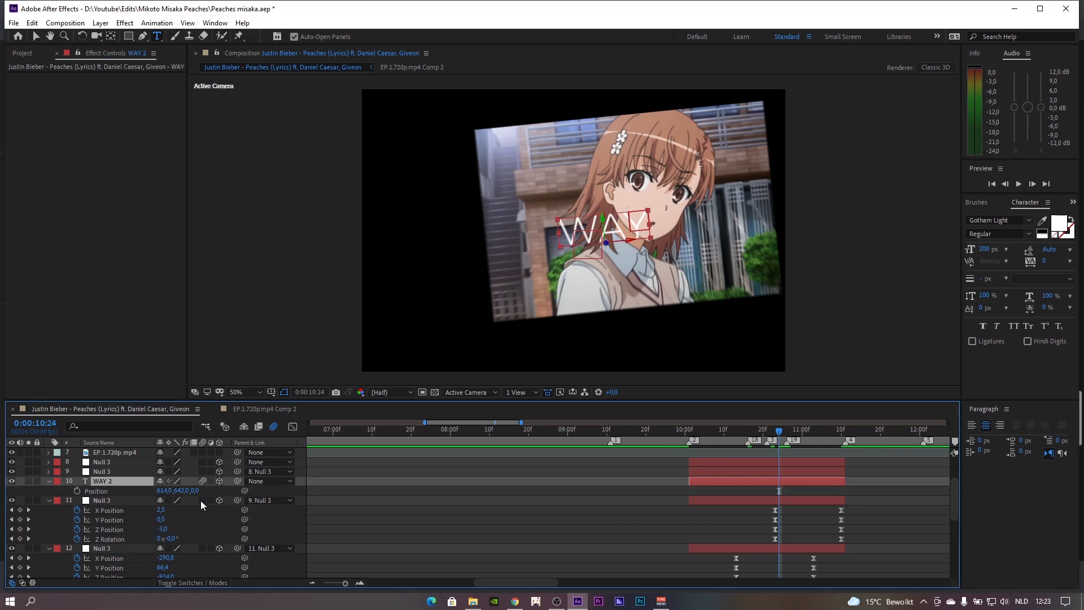
drag(195, 491, 122, 492)
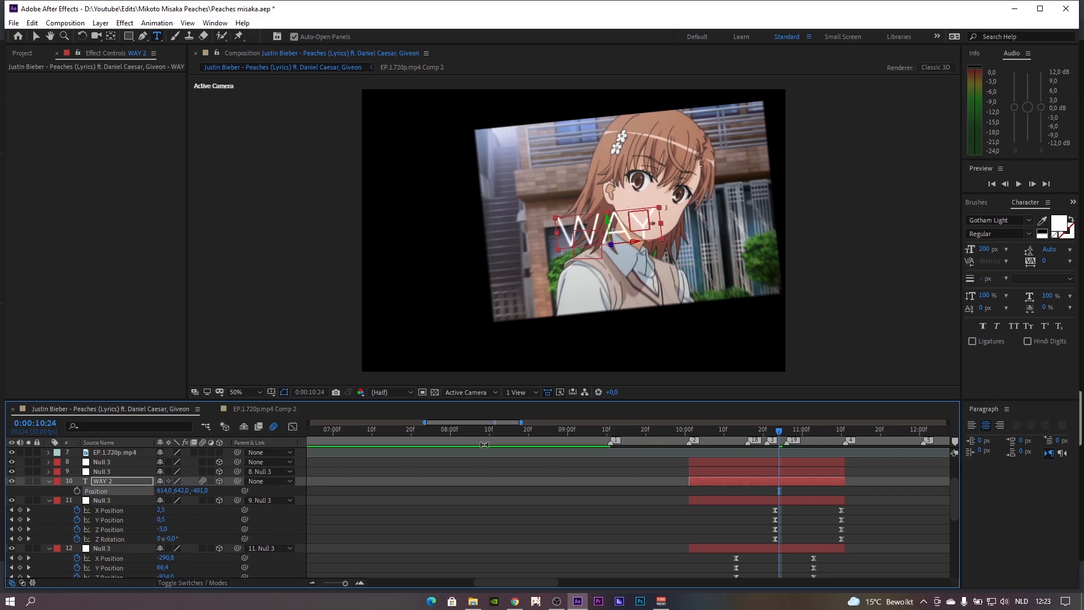
click(210, 493)
drag(202, 491, 26, 515)
mouse_move(200, 491)
mouse_down()
mouse_move(103, 512)
mouse_move(217, 500)
mouse_up()
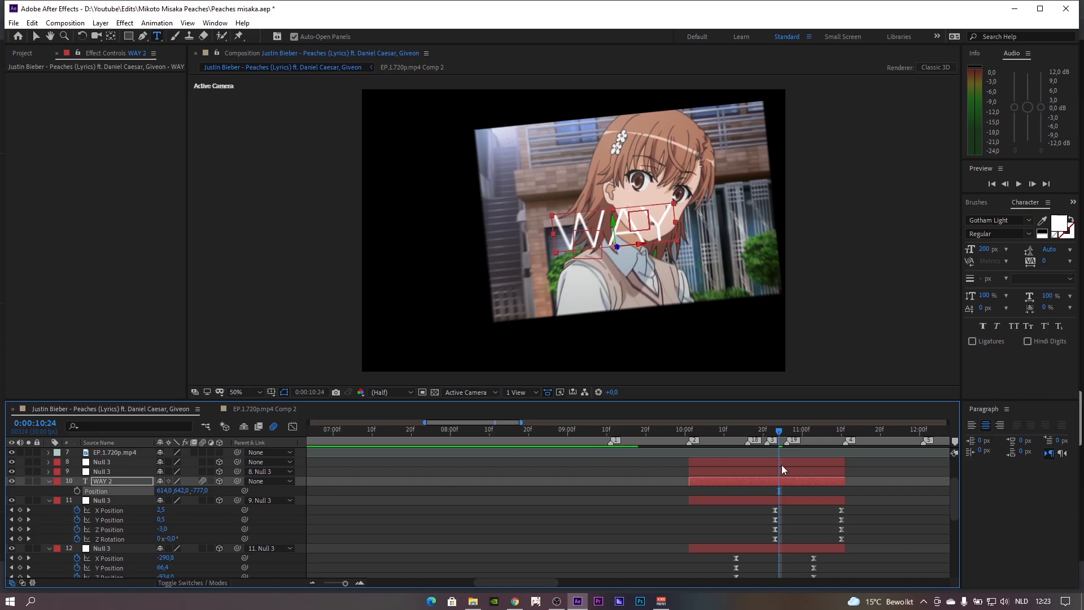
Move the WAY text to the clip's lower-left corner, at about 124, 837 in X and Y
key(p)
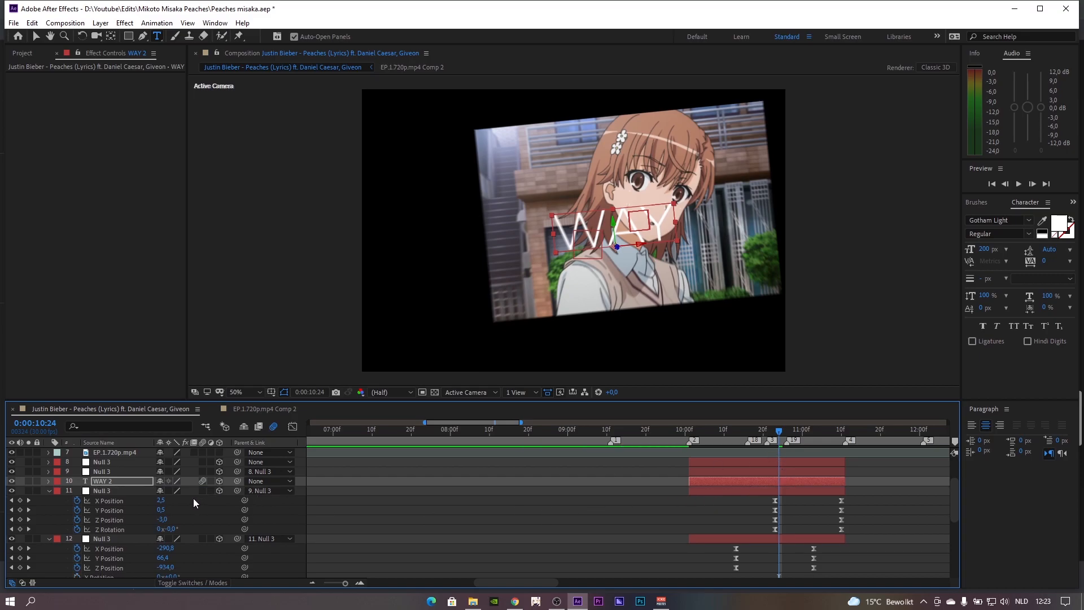
key(p)
drag(182, 491, 367, 458)
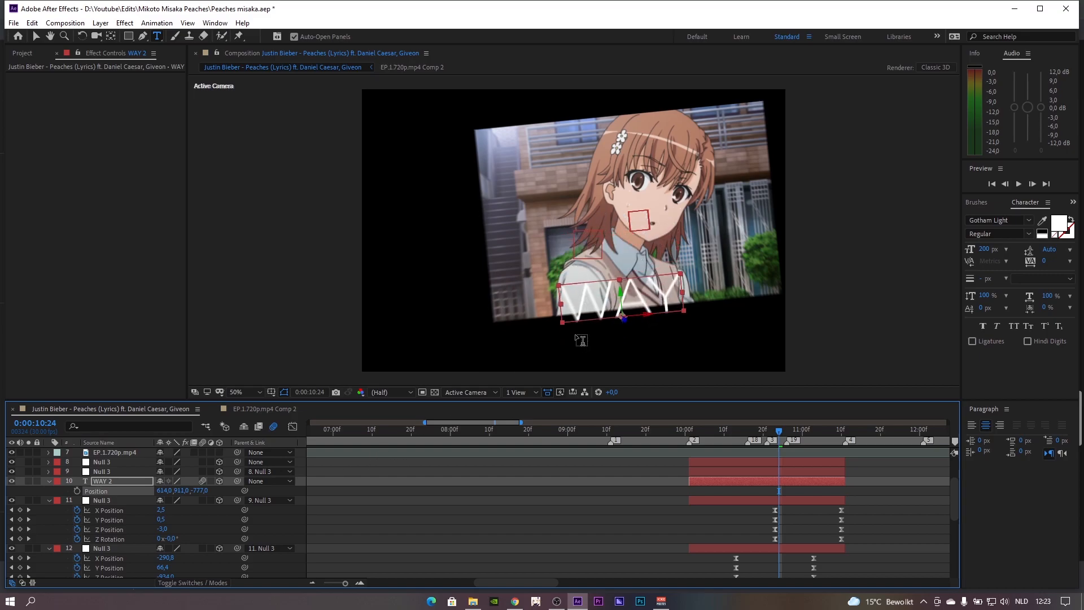
key(v)
drag(655, 293, 521, 285)
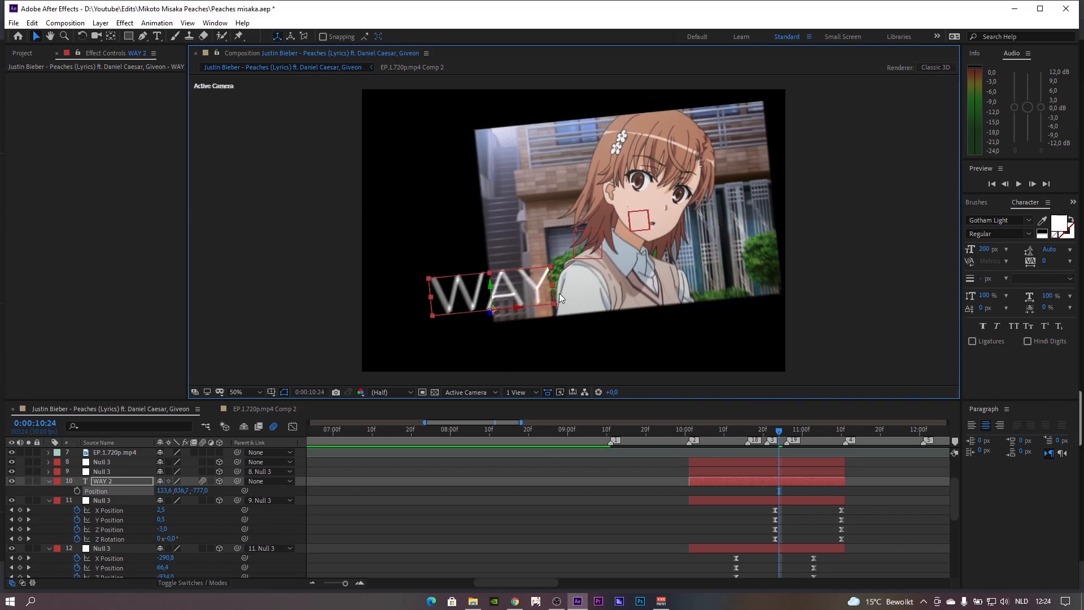
At 0:00:10:26, set the WAY text's Z Rotation to 7° and nudge the text slightly down and right
key(r)
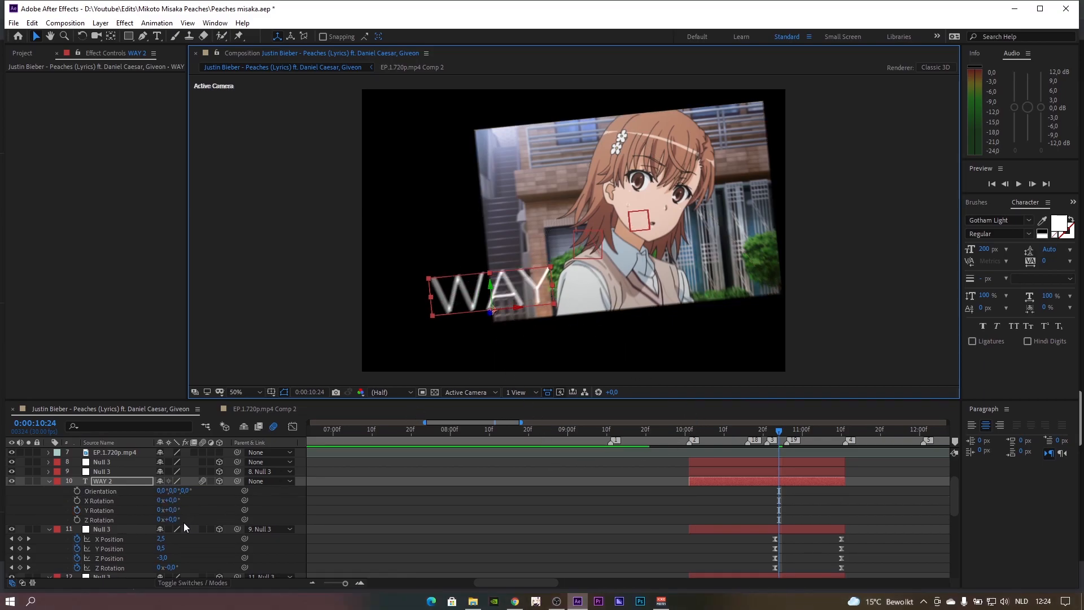
mouse_move(176, 525)
mouse_down()
mouse_move(187, 523)
mouse_move(176, 523)
mouse_up()
scroll(912, 541, down, 3)
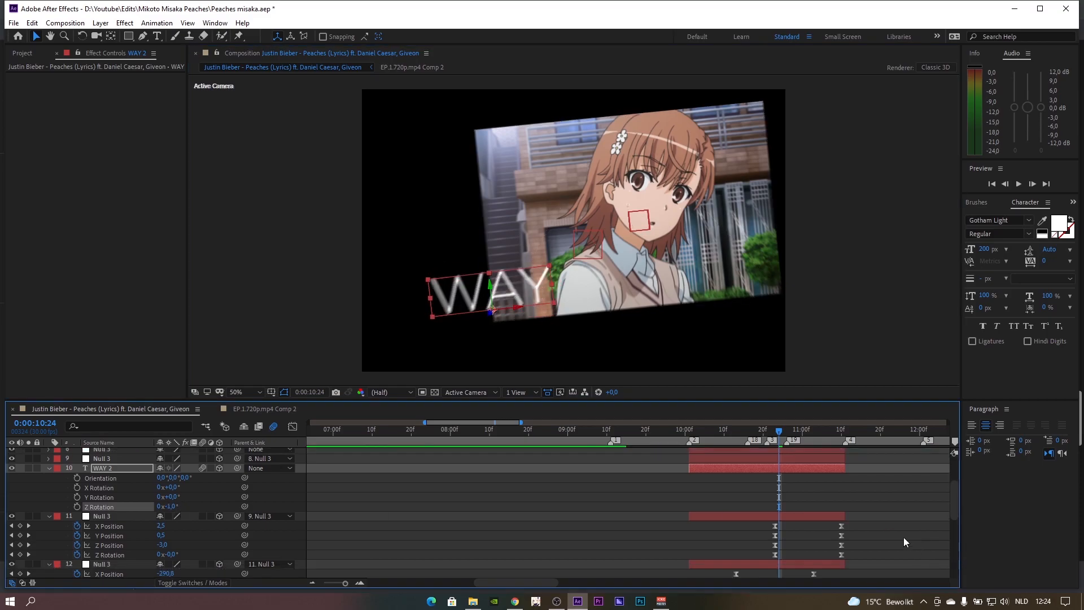
mouse_move(781, 439)
mouse_down()
mouse_move(753, 432)
mouse_move(787, 435)
mouse_up()
key(bracketleft)
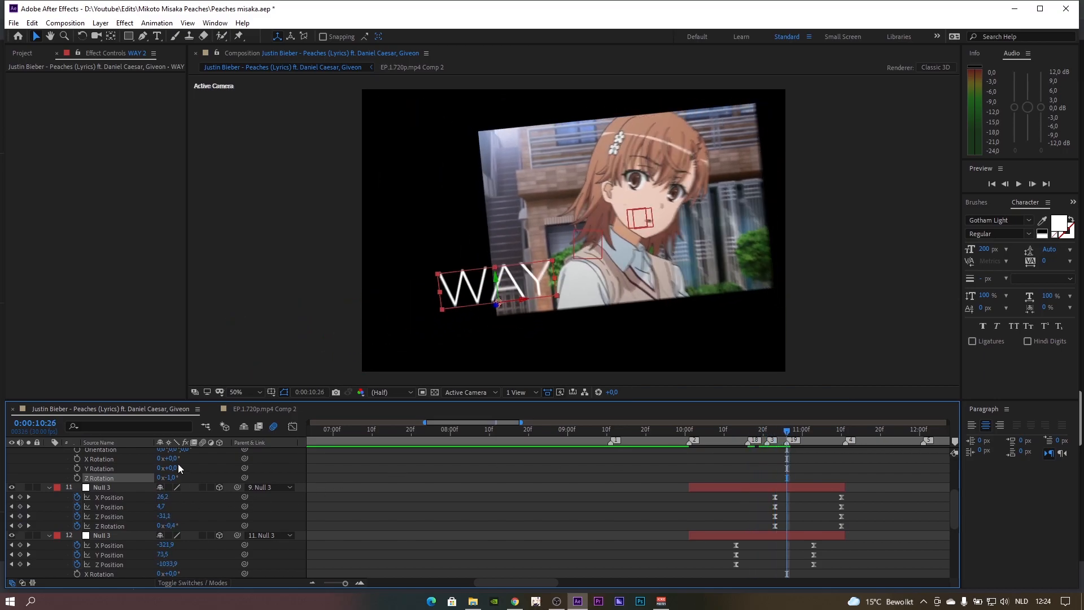
drag(174, 477, 179, 480)
drag(525, 308, 522, 319)
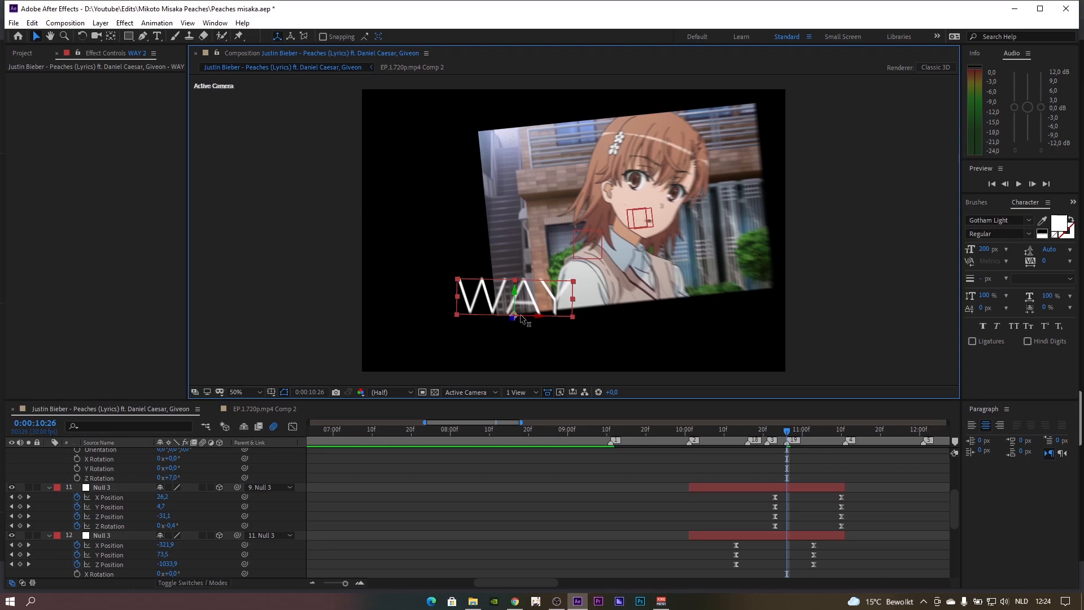
Scale the WAY text to 150% and check its placement at 0:00:11:06 and 0:00:10:21
scroll(862, 473, up, 1)
key(s)
click(175, 477)
text(150)
key(Return)
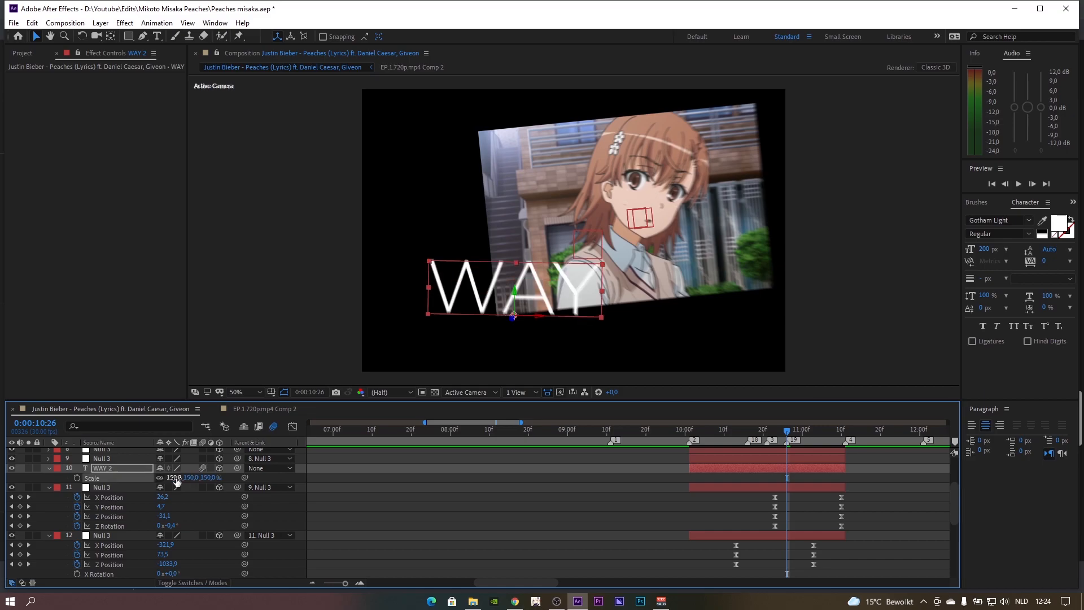
click(899, 497)
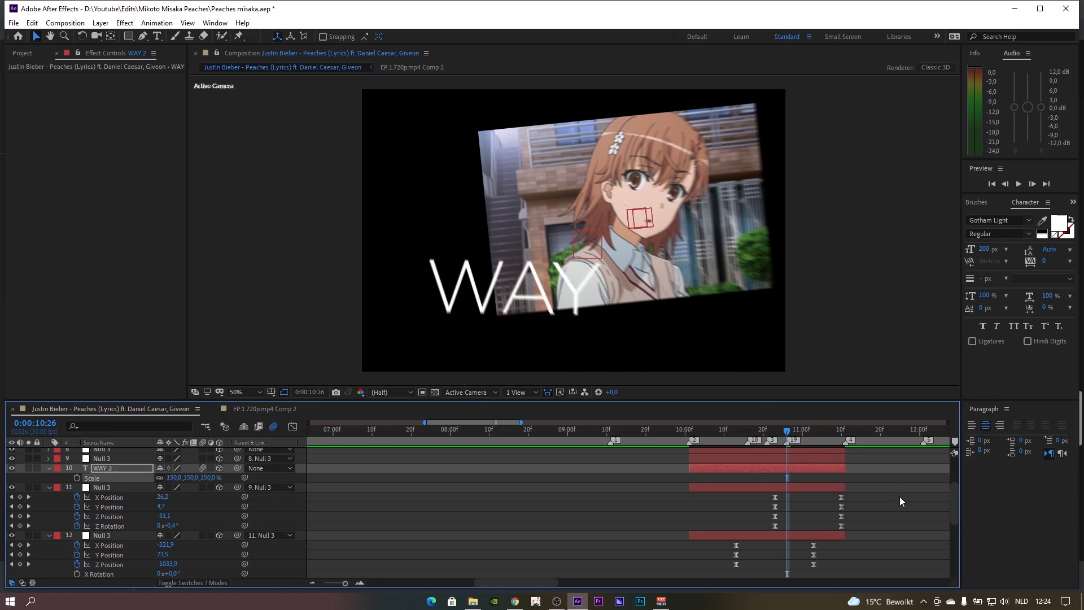
drag(792, 433, 826, 433)
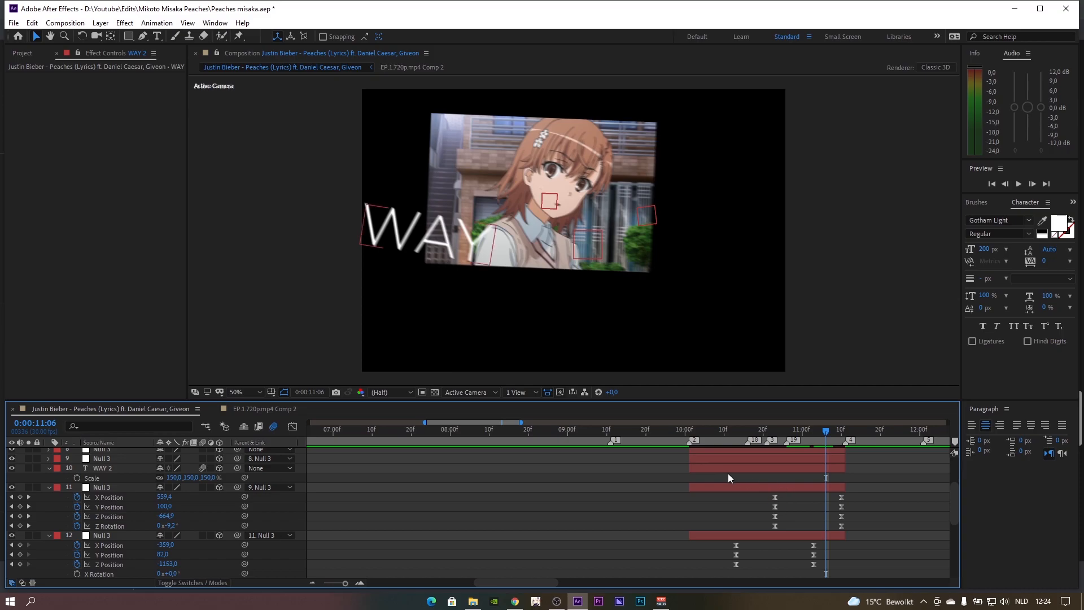
click(773, 431)
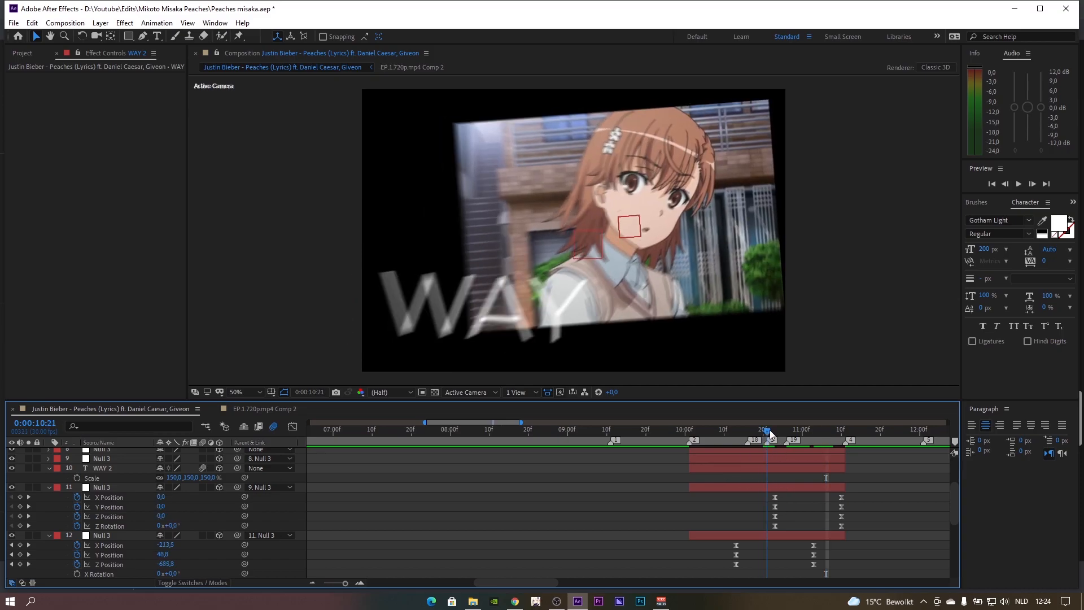
With the WAY text selected at 0:00:10:23, browse the User Presets in Effects & Presets for a text effect
click(113, 470)
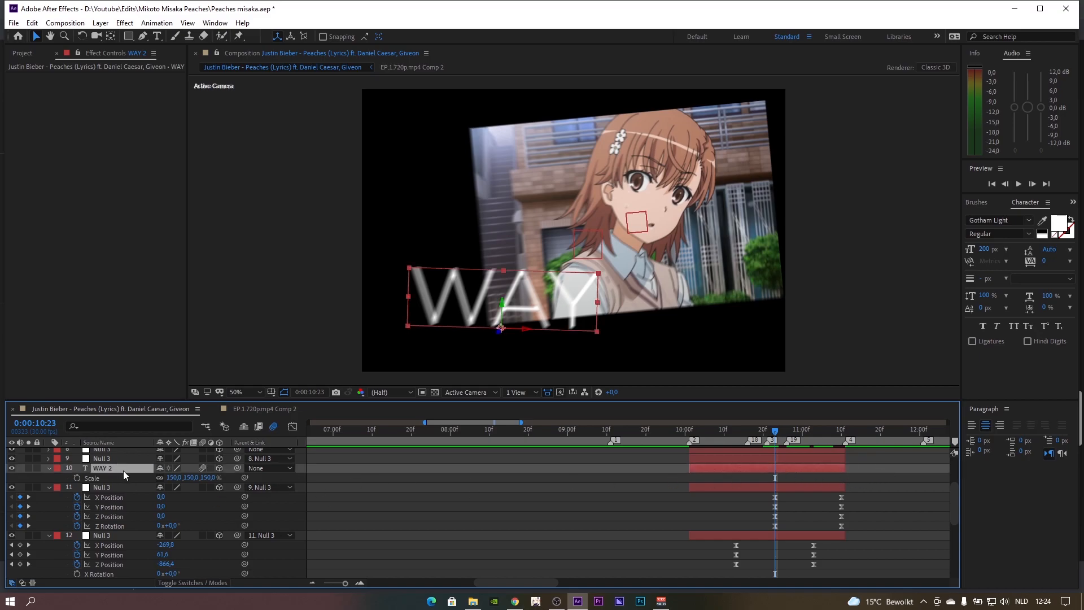
drag(1078, 203, 1077, 202)
click(1071, 203)
click(1011, 217)
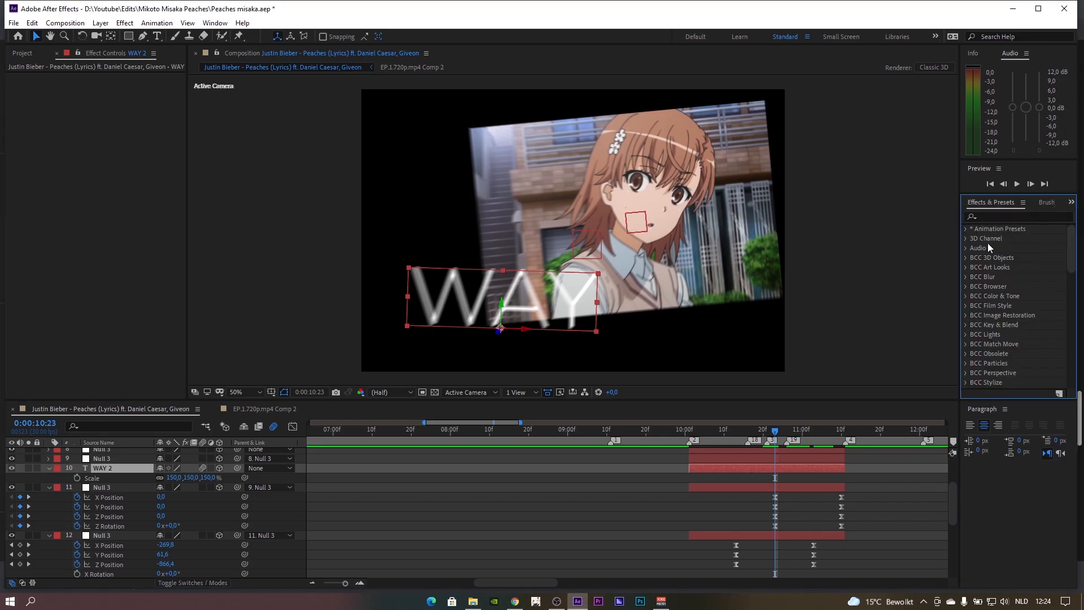
click(1018, 218)
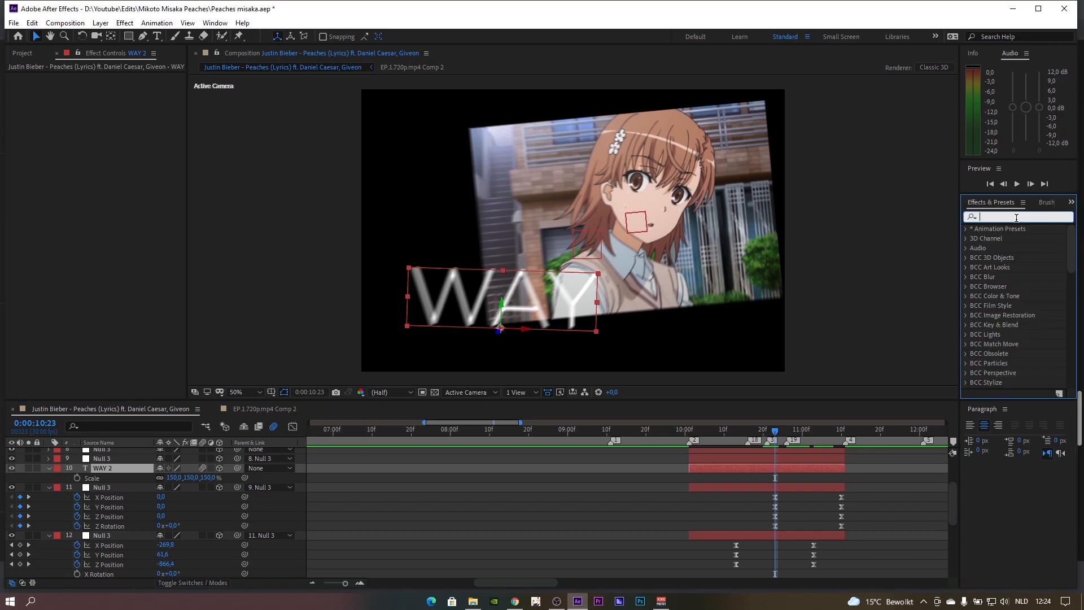
click(967, 228)
click(975, 249)
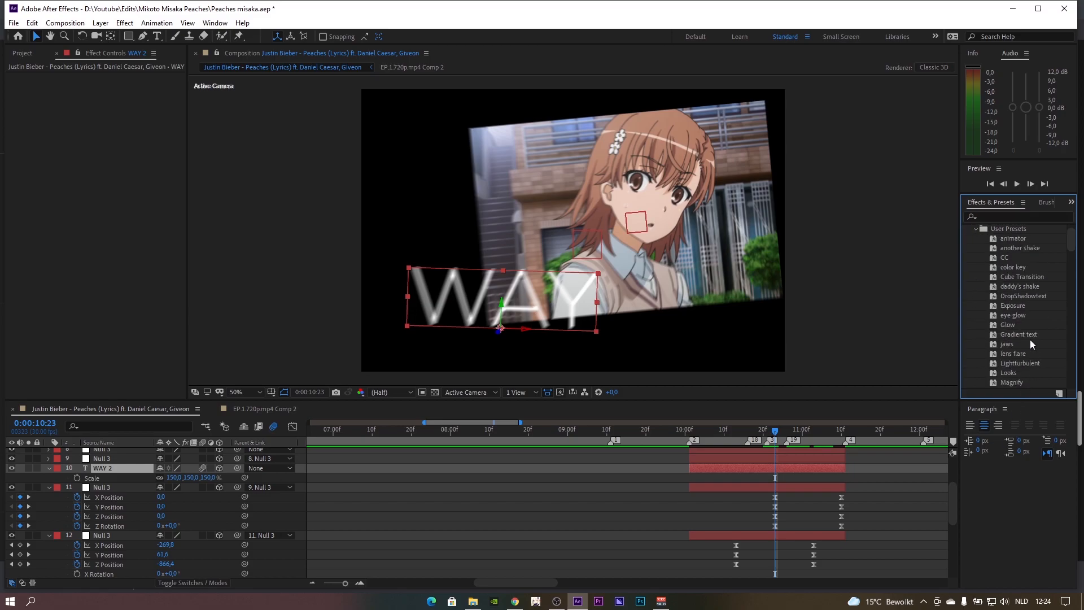
scroll(1043, 333, down, 3)
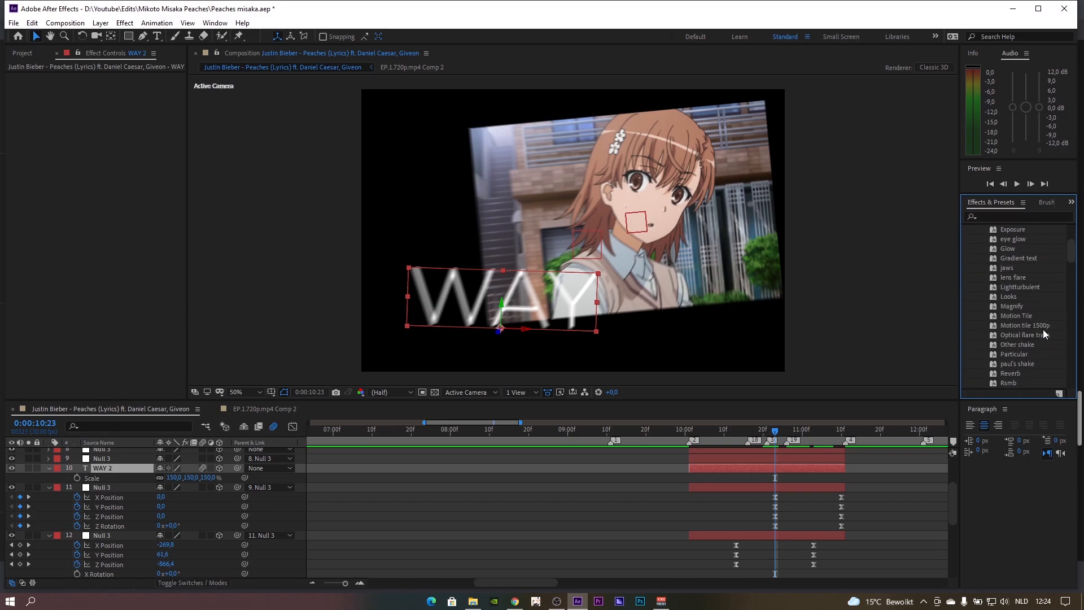
scroll(1036, 350, down, 2)
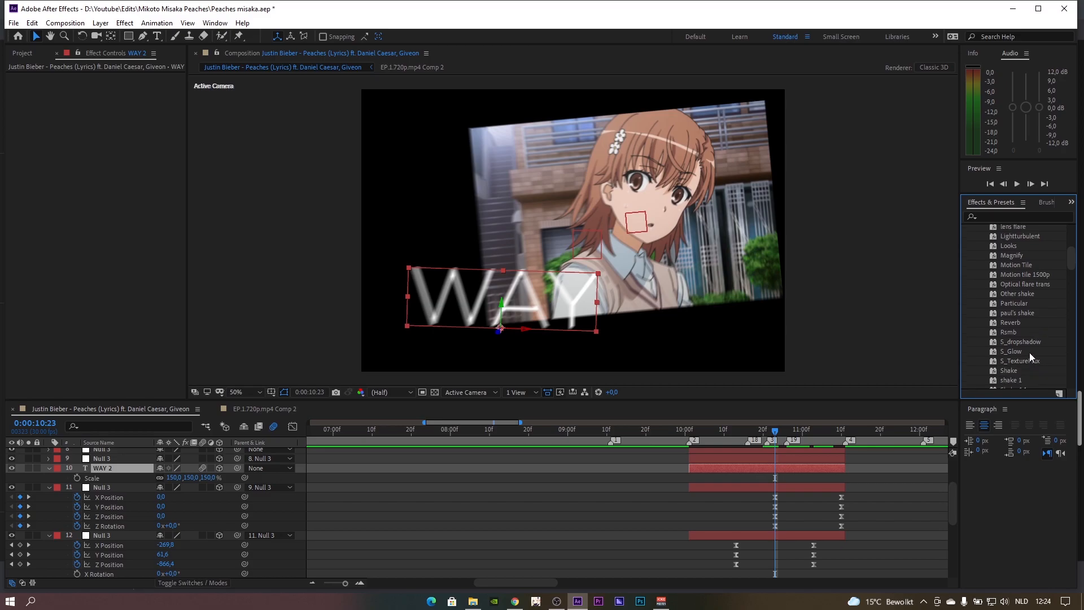
scroll(1029, 348, down, 6)
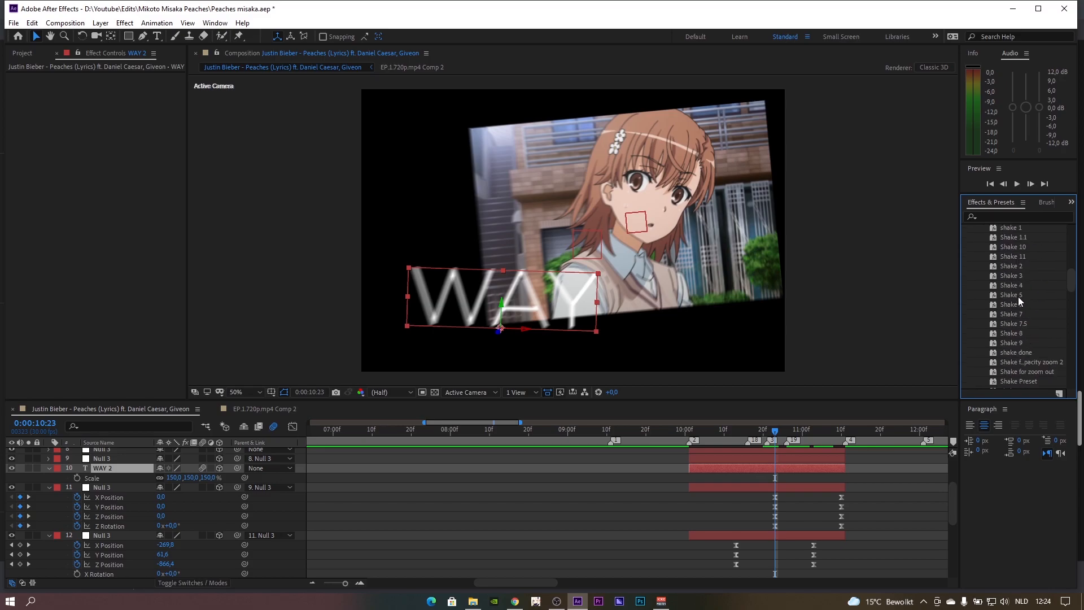
Search the effects for "dropsha" and apply the DropShadowtext user preset to the WAY text layer
click(998, 215)
text(dropsha)
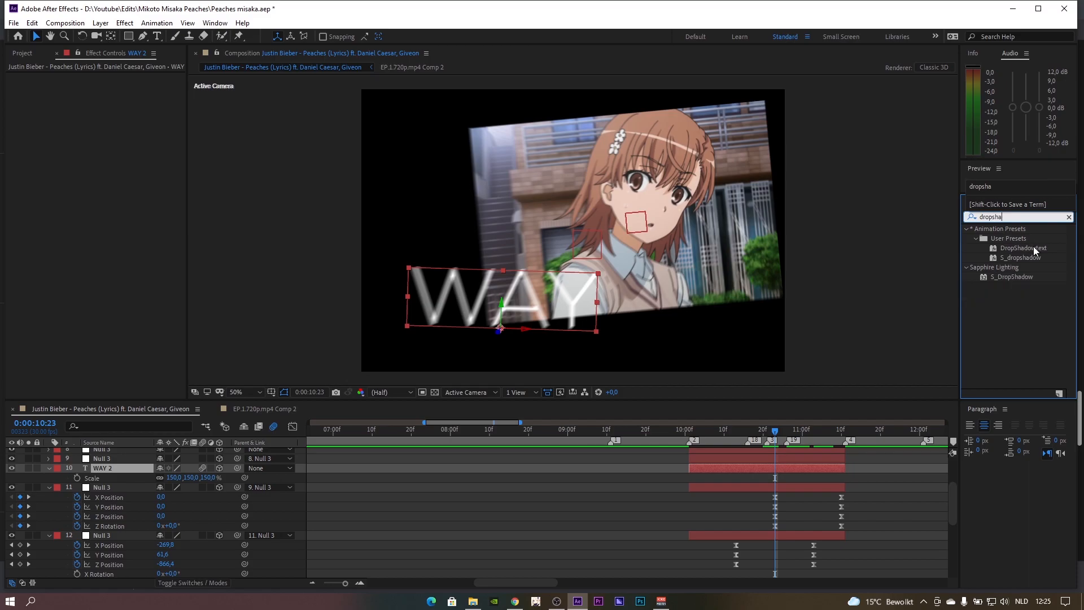
drag(1035, 252, 777, 468)
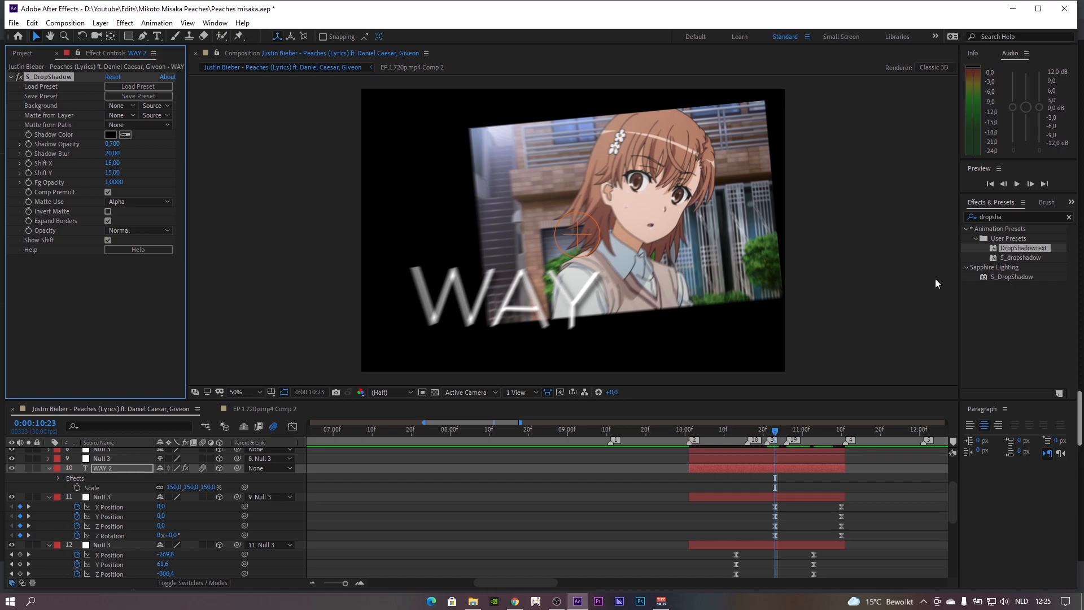
Search the effects for "glow", clear the search, and apply the Glow user preset to the WAY text layer
click(995, 218)
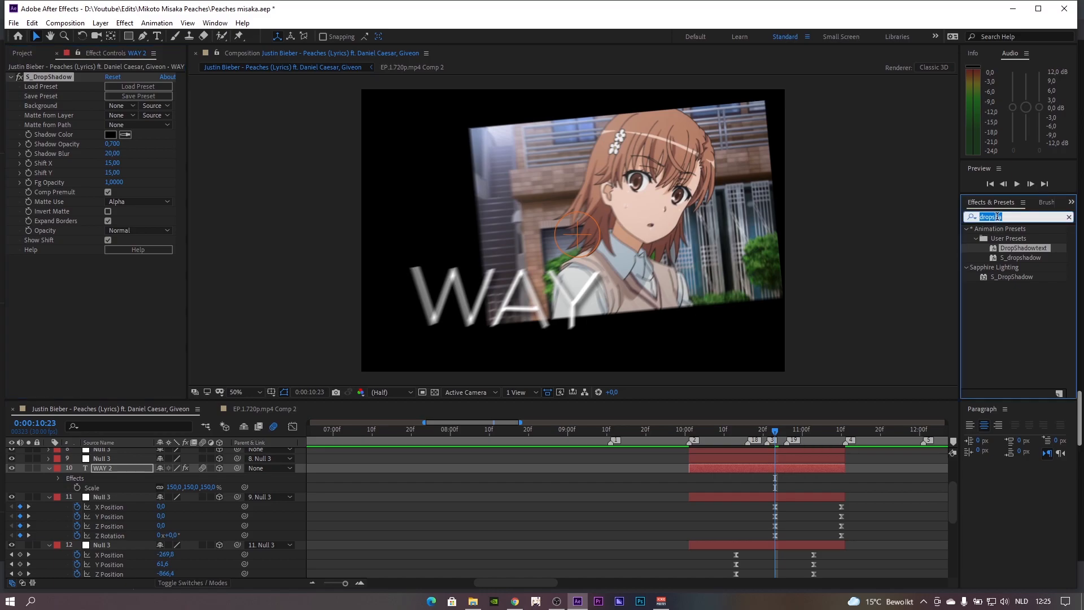
text(glow)
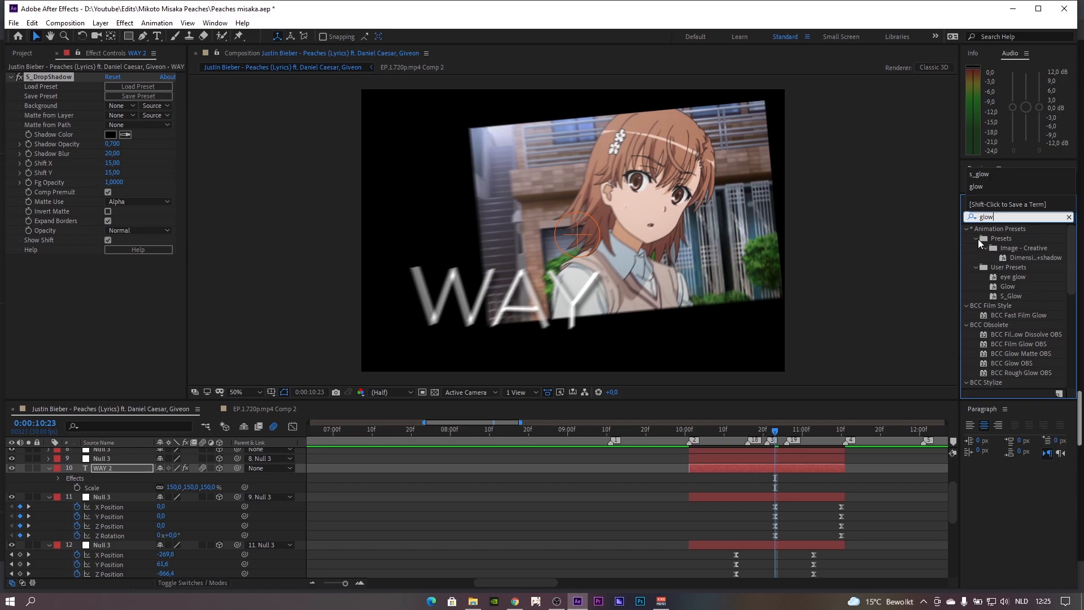
click(968, 231)
click(1069, 217)
drag(1008, 325, 818, 465)
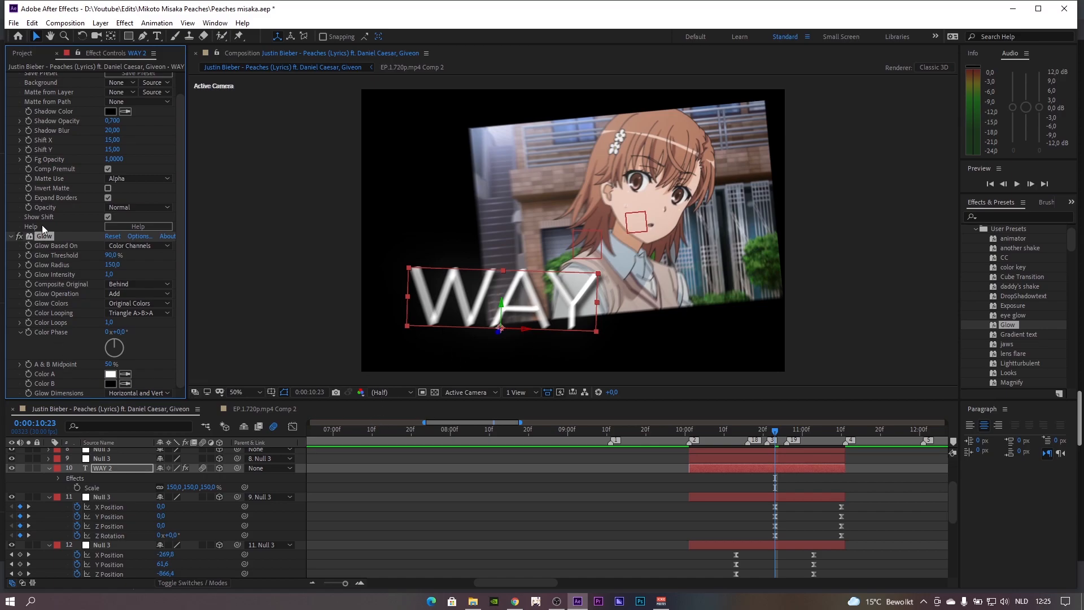
Try placing Glow above S_DropShadow in the WAY text's effect order, and move it back below S_DropShadow
drag(49, 238, 52, 75)
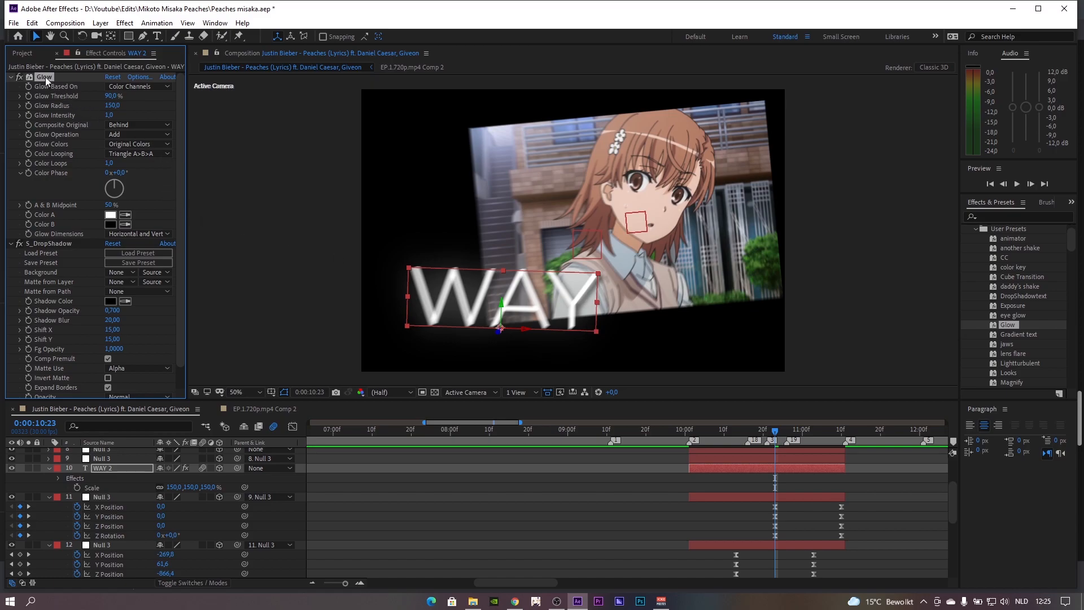
scroll(56, 374, down, 2)
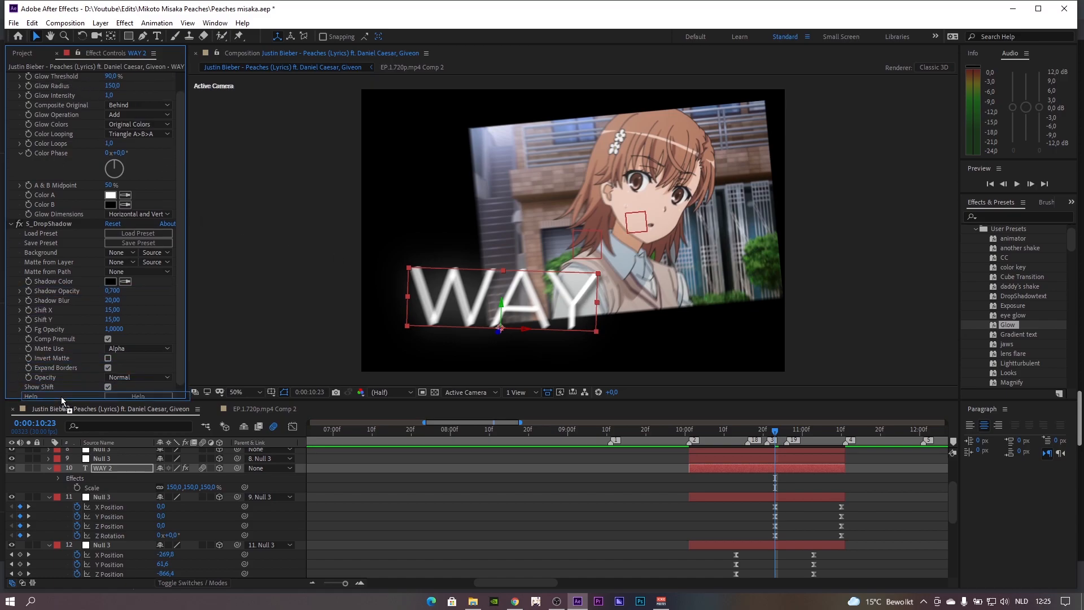
scroll(61, 397, down, 1)
drag(60, 399, 58, 389)
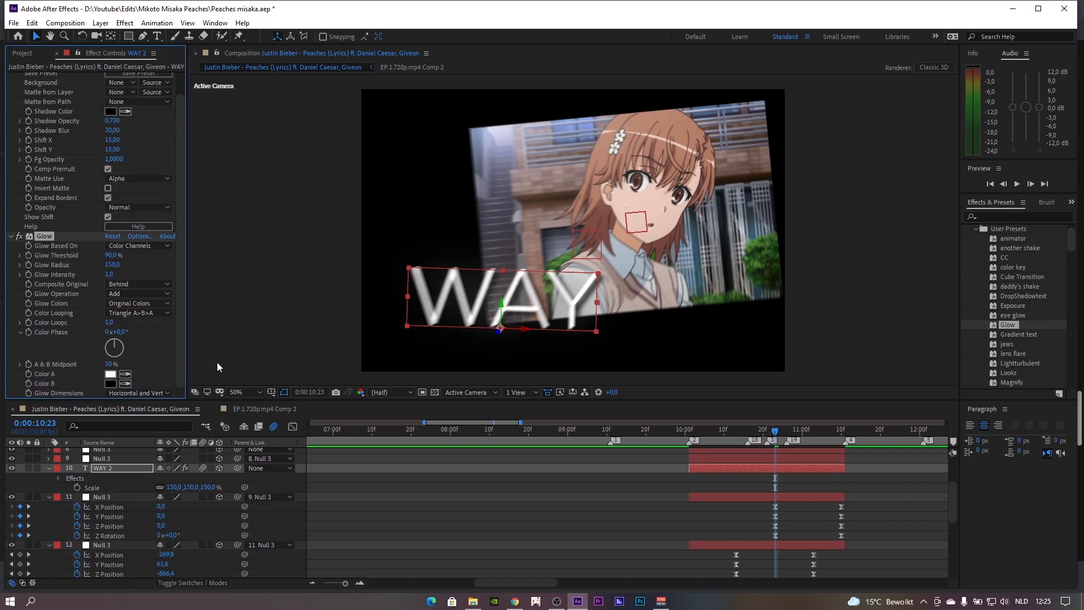
Move Glow above S_DropShadow in the WAY text's effect order and duplicate the WAY text layer
scroll(109, 305, up, 1)
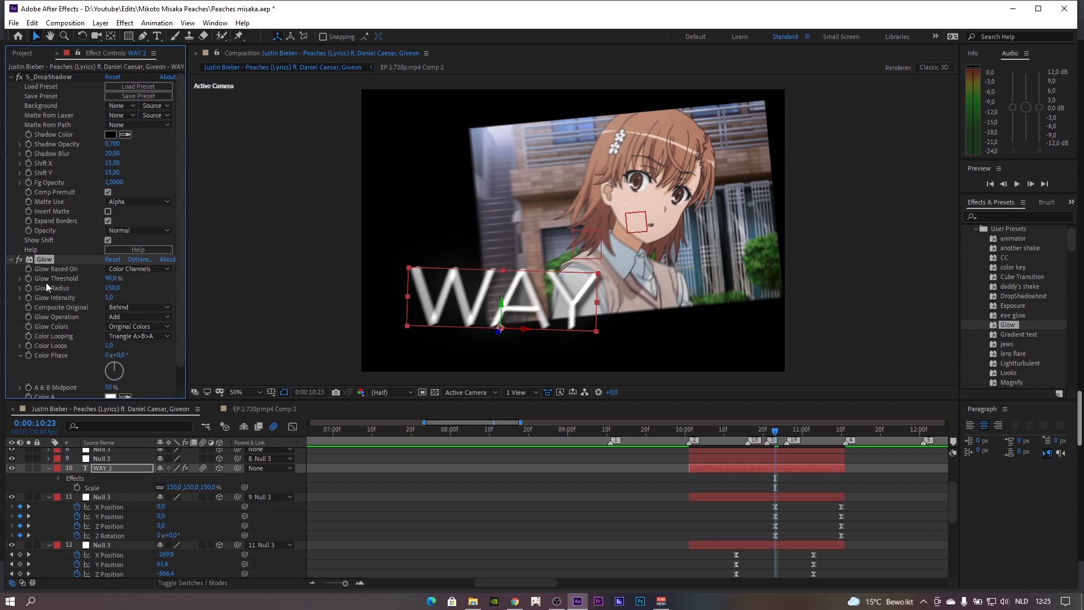
drag(49, 260, 56, 73)
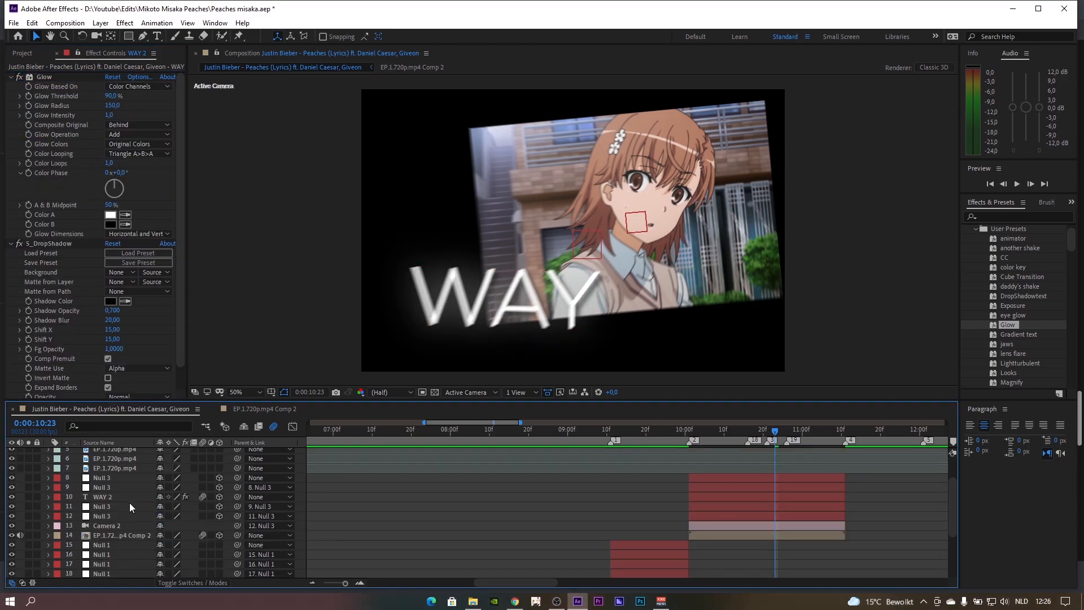
click(129, 498)
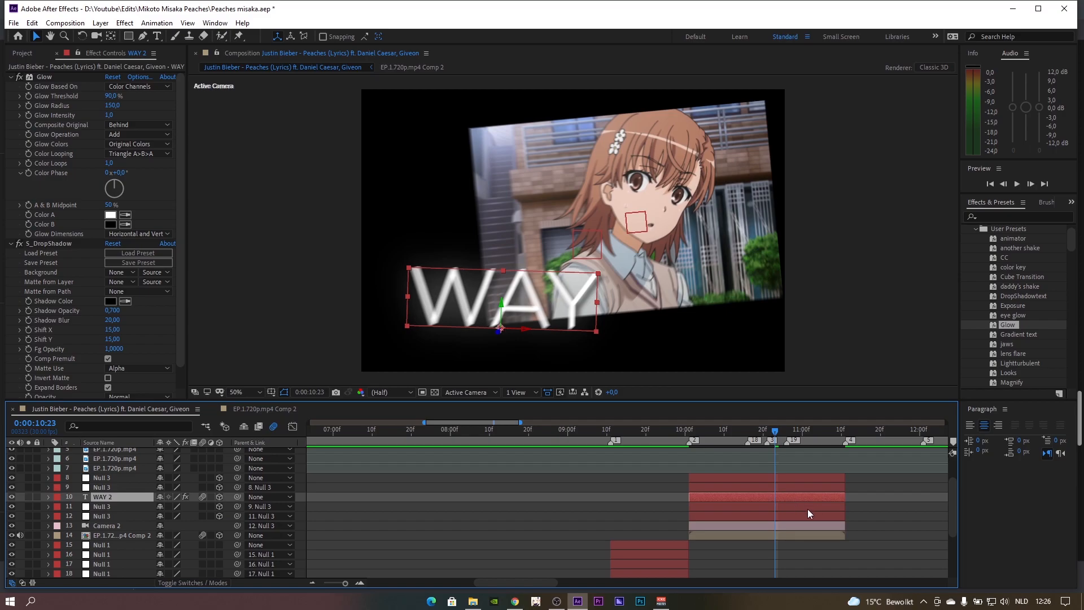
key(ctrl+d)
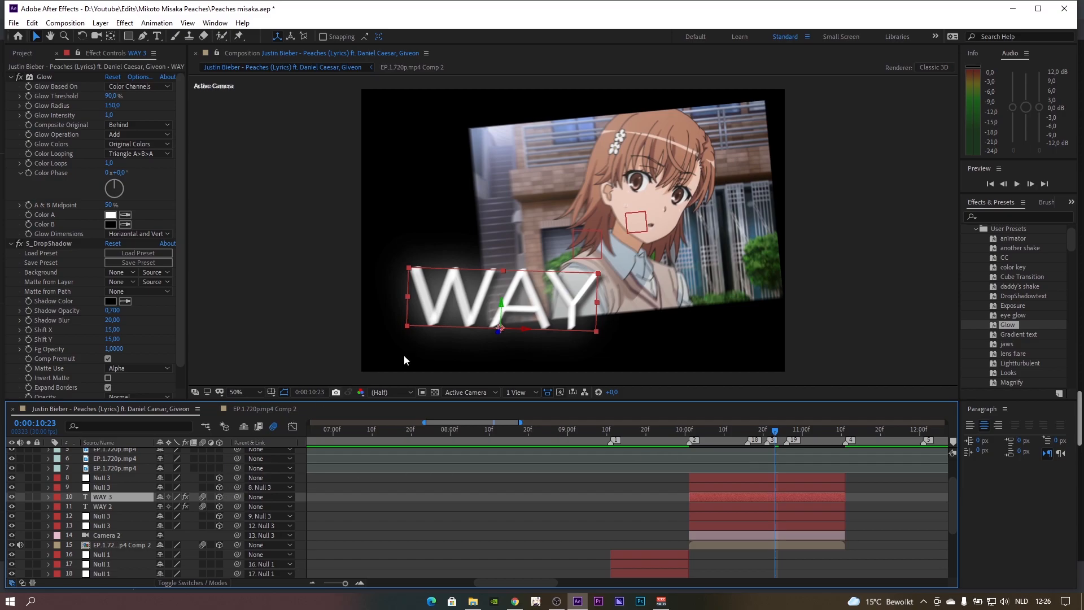
Replace the duplicated WAY layer's text with "I"
key(ctrl+t)
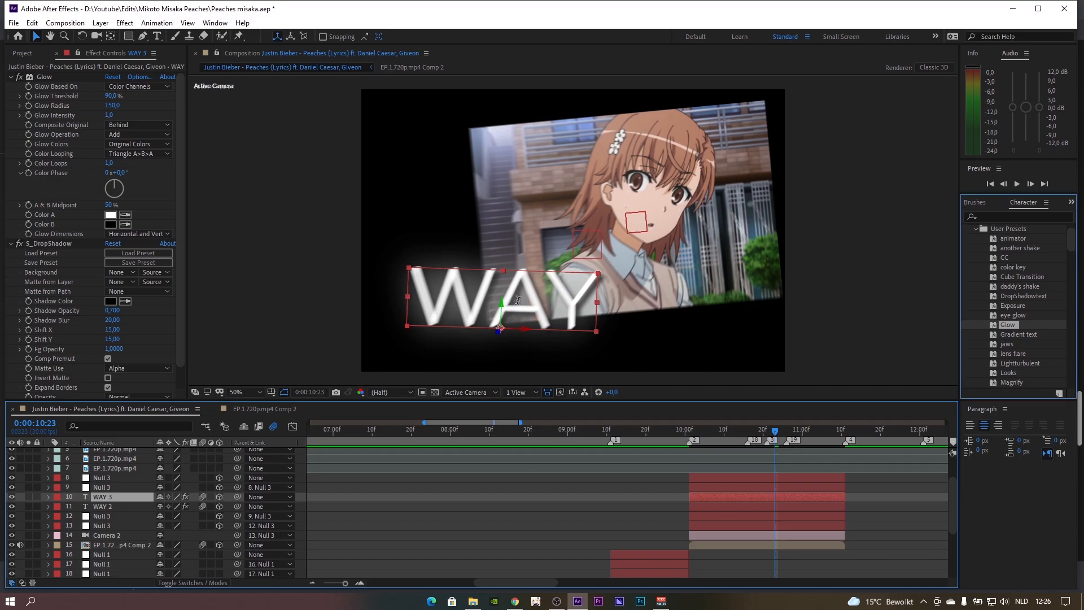
double_click(518, 300)
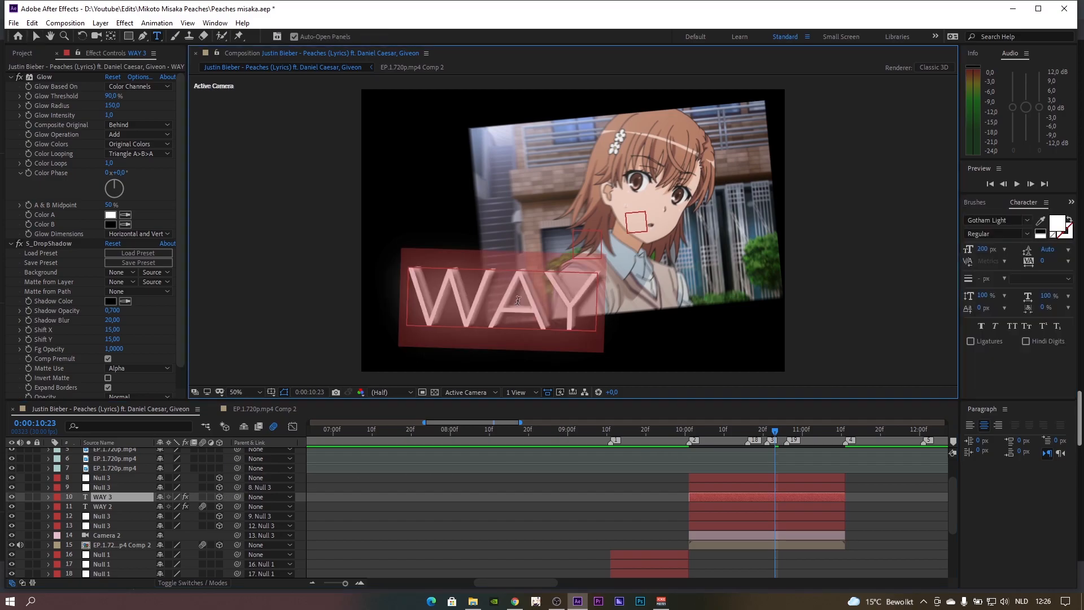
key(BackSpace)
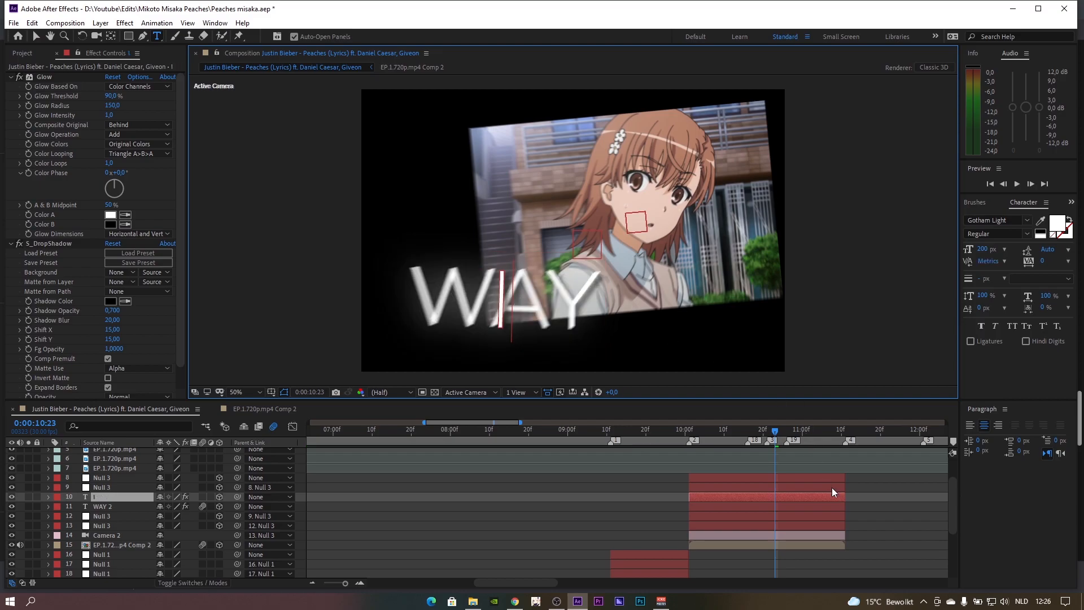
click(869, 512)
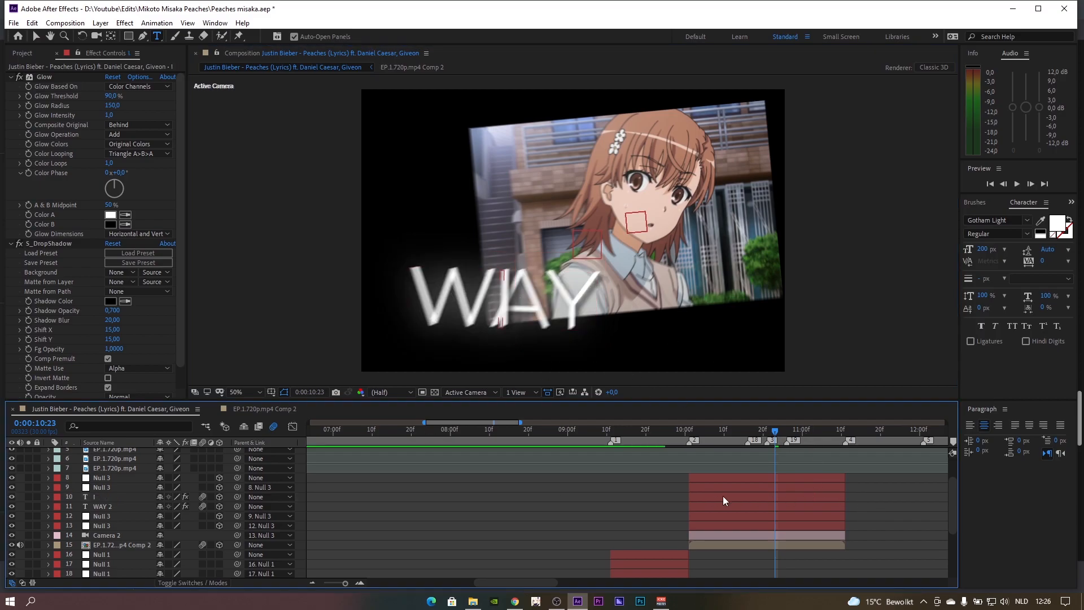
At 0:00:11:09, move the I text below the clip's lower-right corner and set its Z Rotation to 11°
click(120, 496)
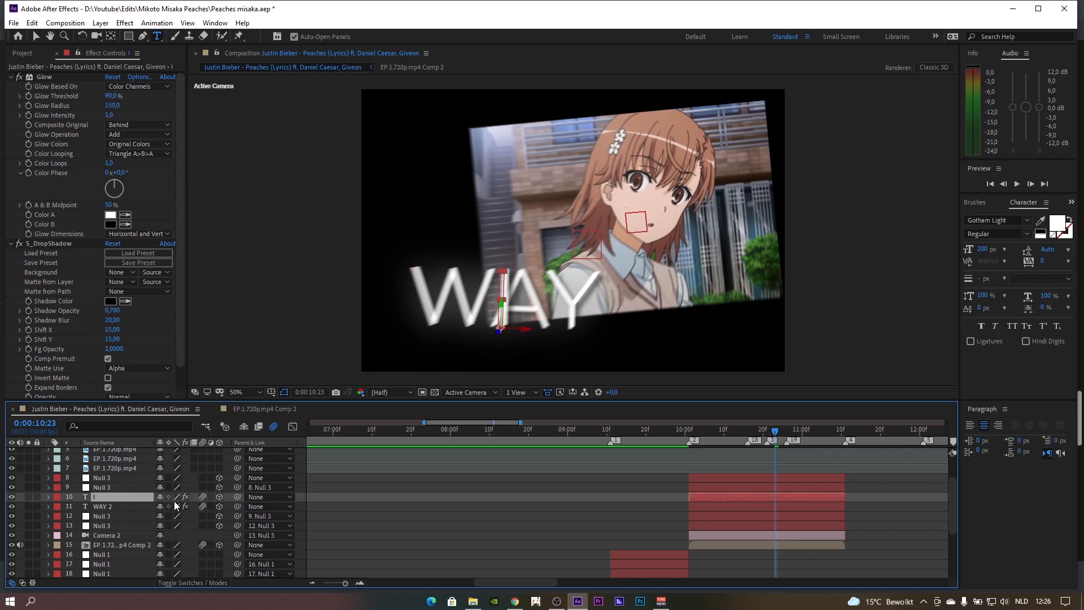
key(r)
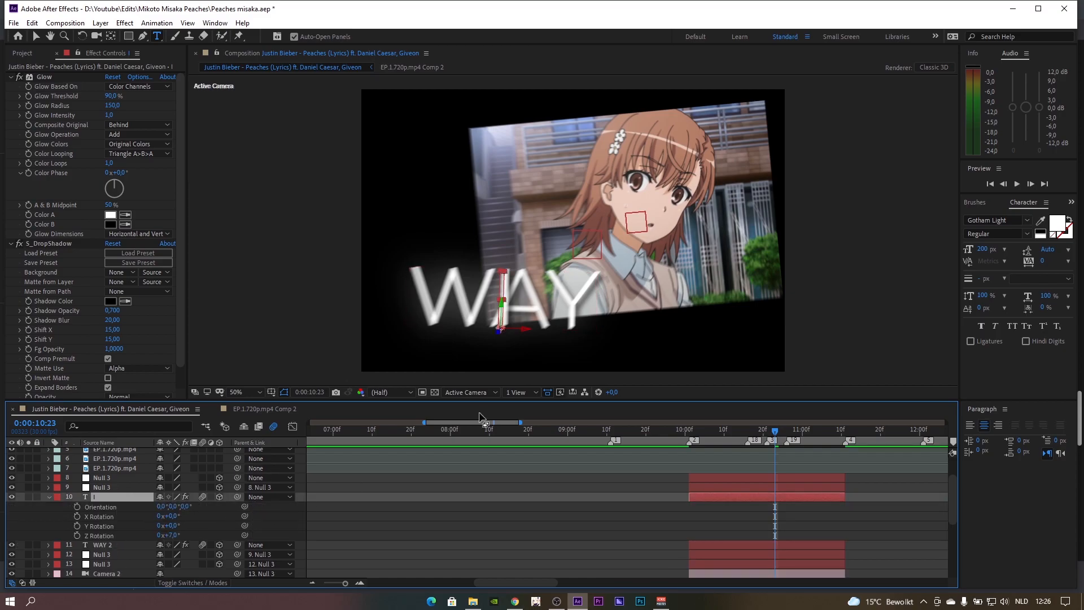
drag(833, 432, 839, 433)
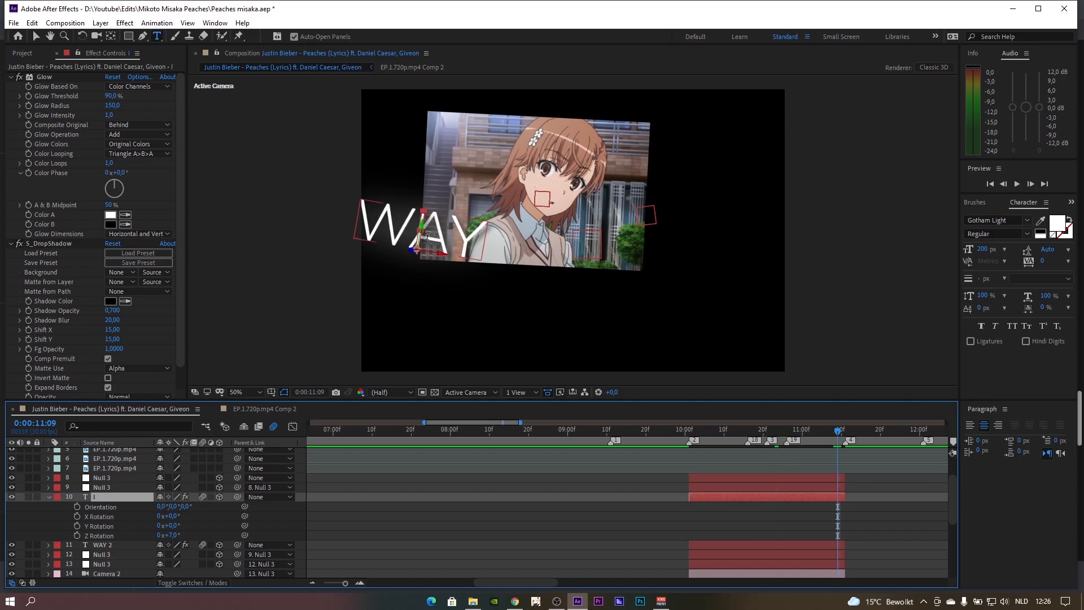
key(v)
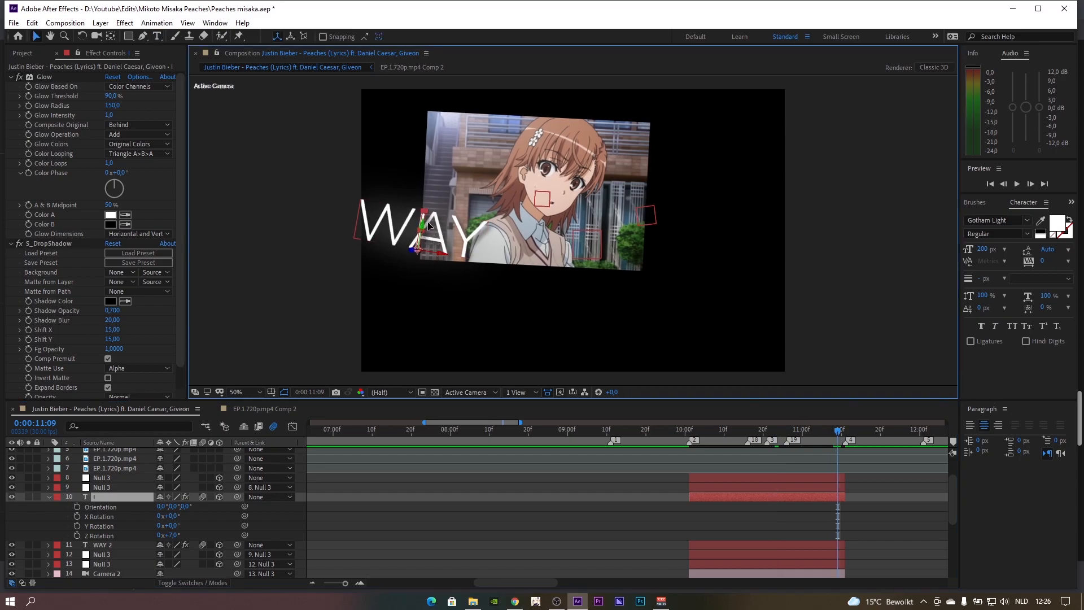
drag(553, 260, 642, 281)
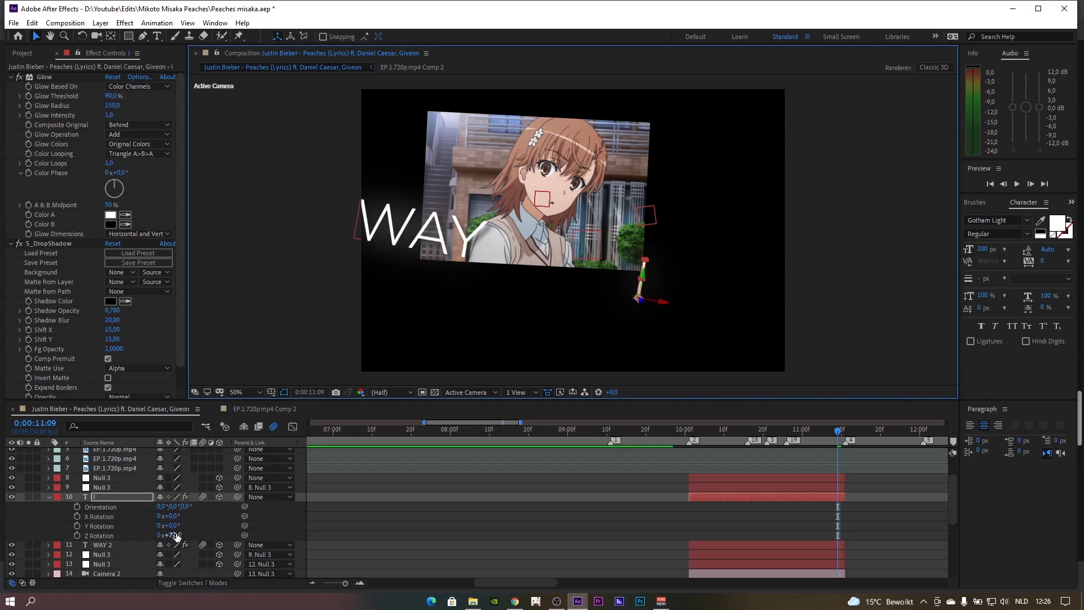
drag(161, 535, 163, 535)
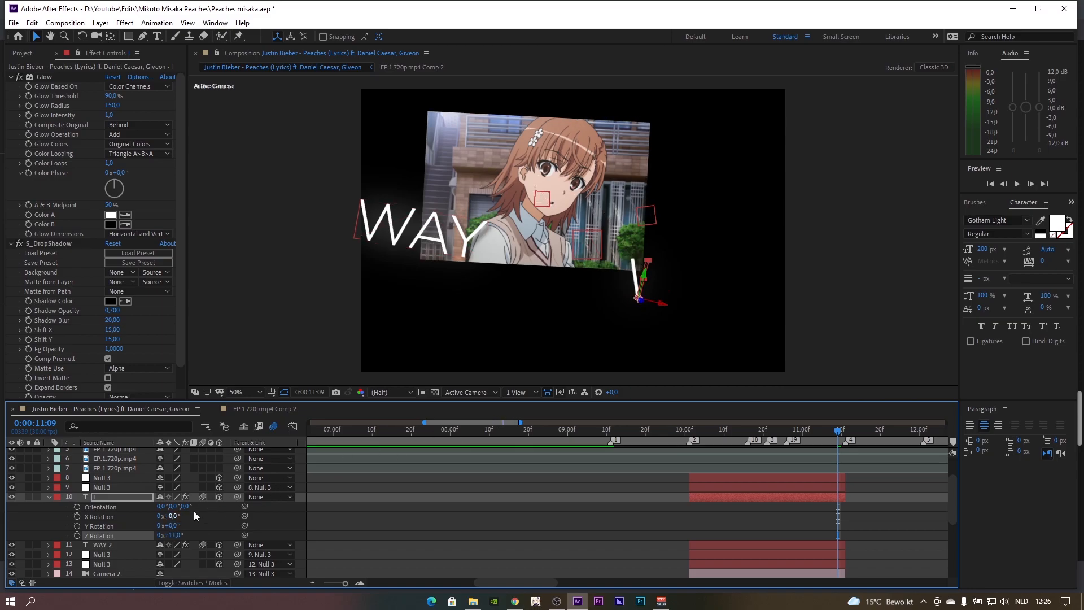
Scale the I text layer uniformly to 200%
key(s)
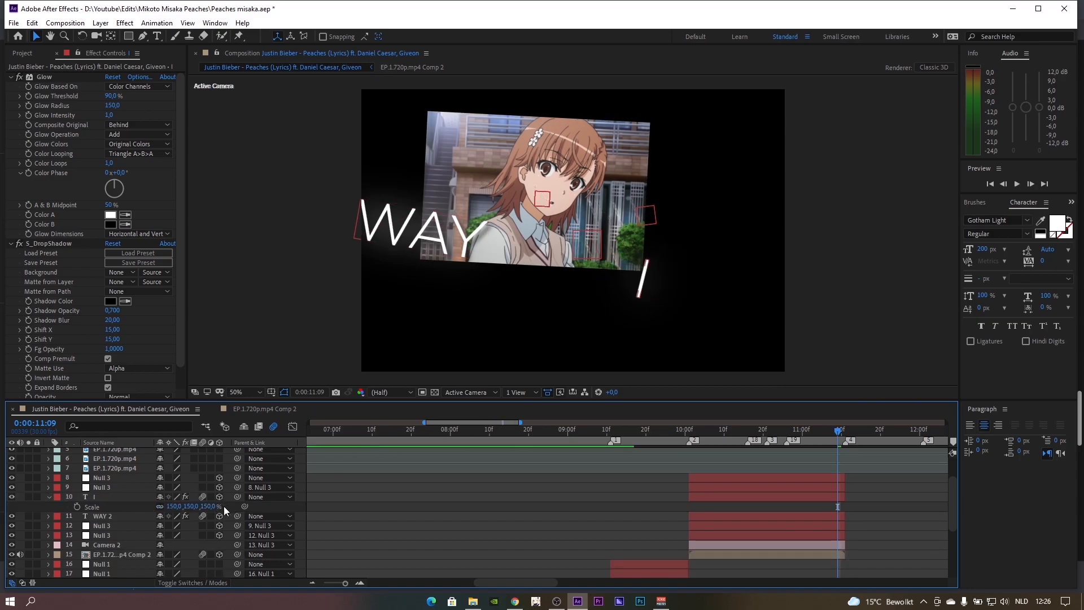
click(176, 506)
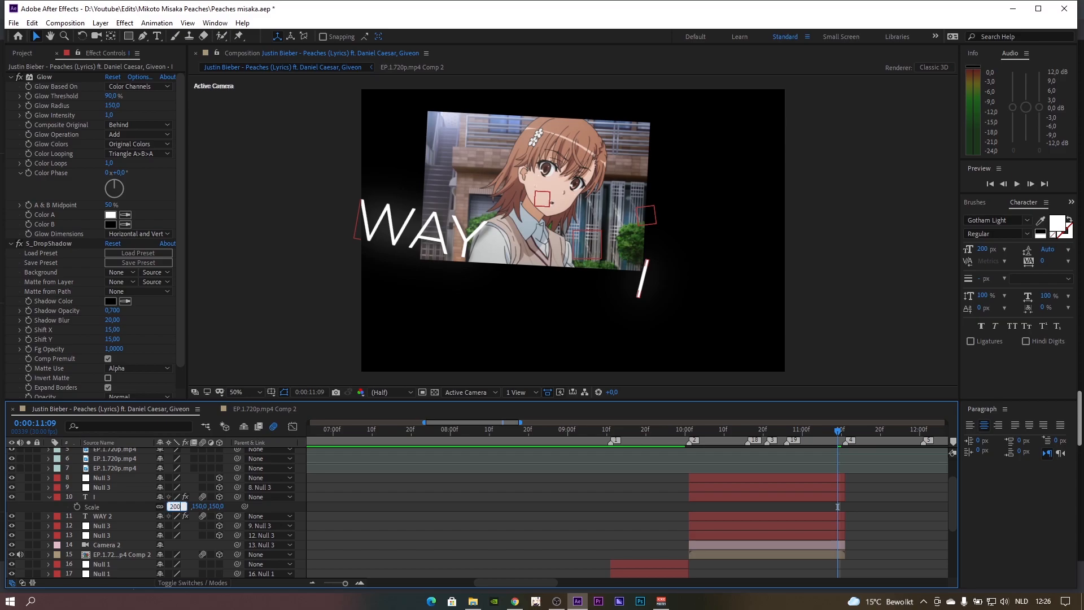
text(200)
key(Return)
key(Return)
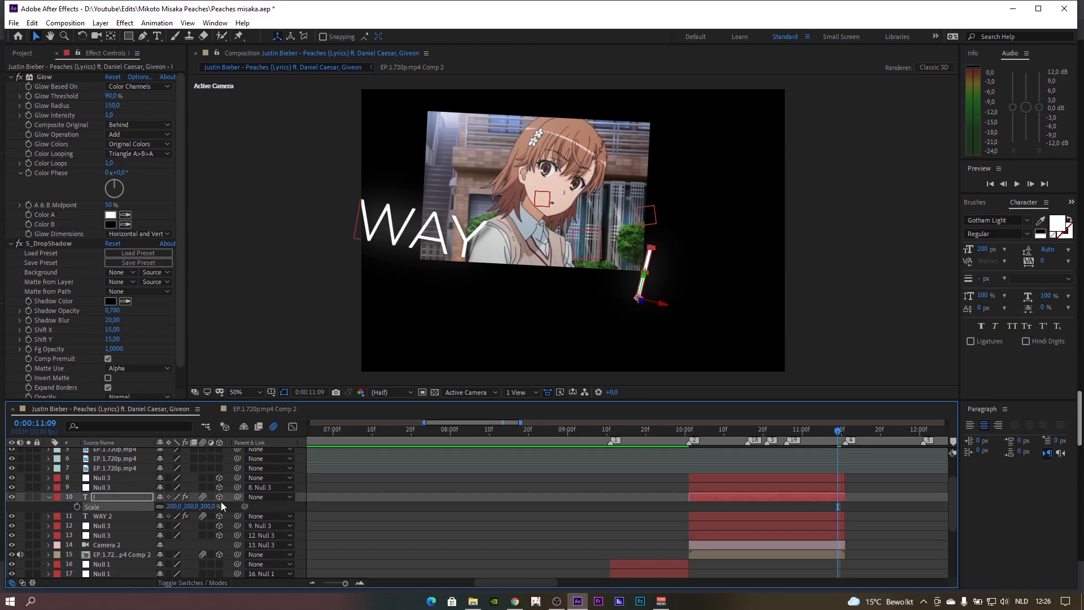
Position the I text at about 1443.5, 1140.6, -1045 and rotate it around Z until it stands upright in view
key(p)
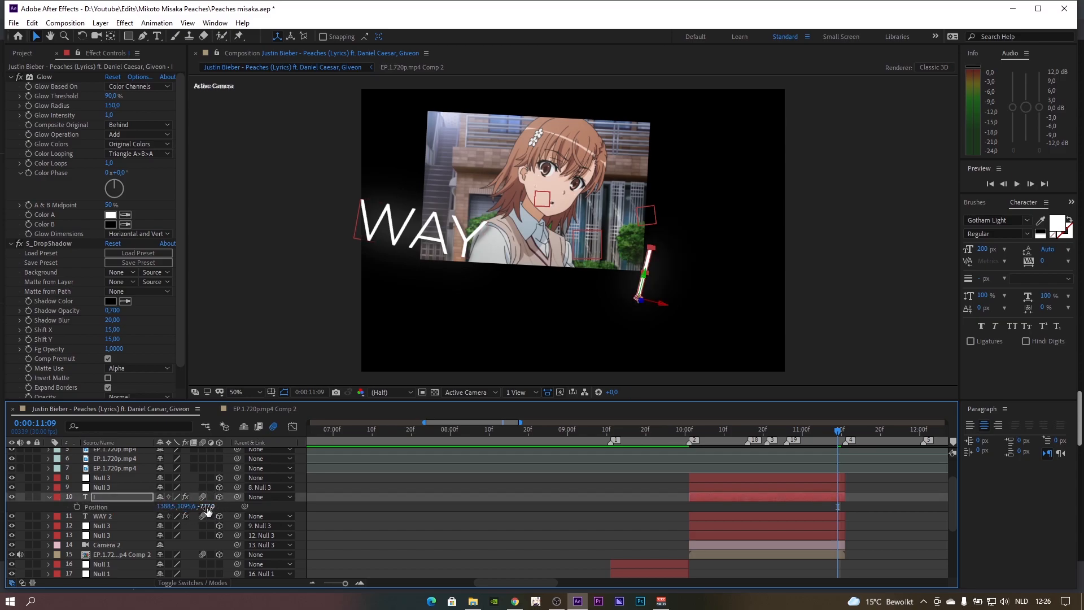
drag(209, 507, 225, 512)
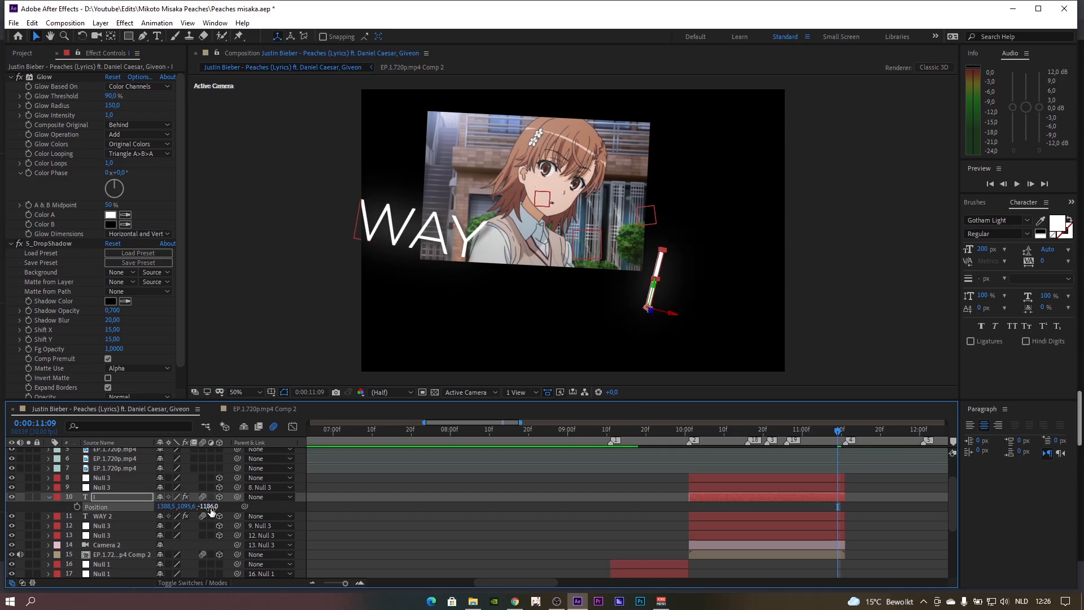
drag(217, 512, 293, 511)
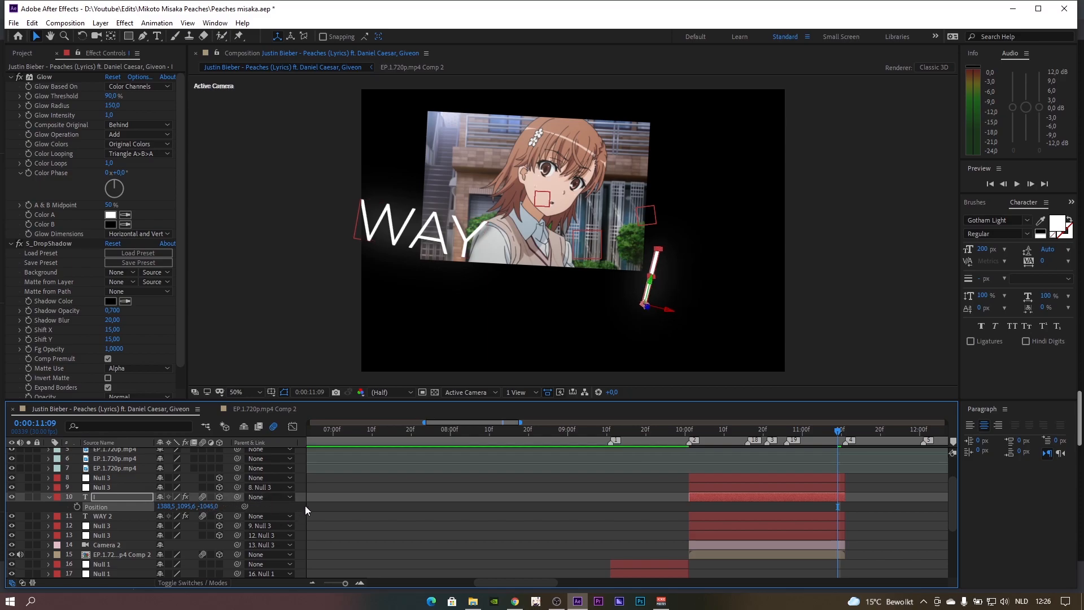
key(r)
mouse_move(180, 541)
mouse_down()
mouse_move(164, 540)
mouse_move(174, 541)
mouse_up()
key(p)
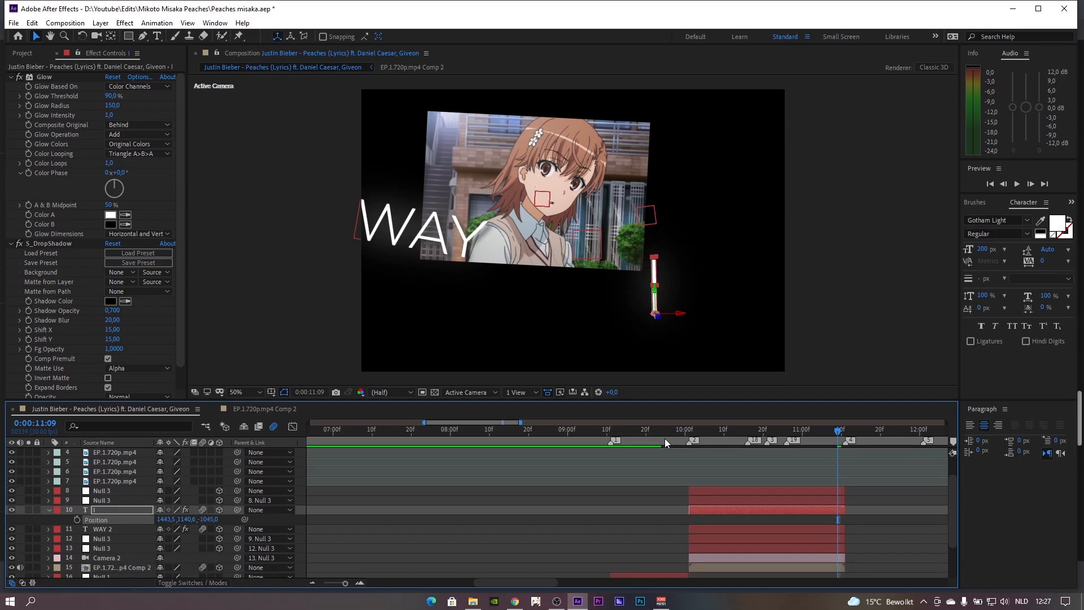
Save the project and play the composition from 0:00:01:16, 0:00:08:03 and 0:00:08:13 to check the text and camera timing
key(j)
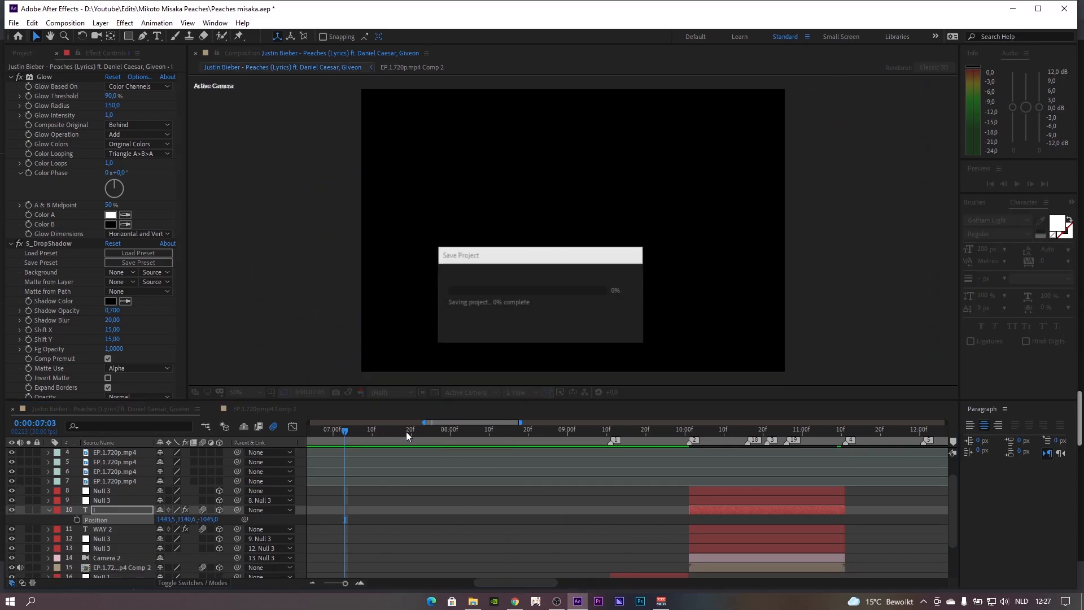
drag(425, 422, 323, 422)
drag(436, 433, 362, 445)
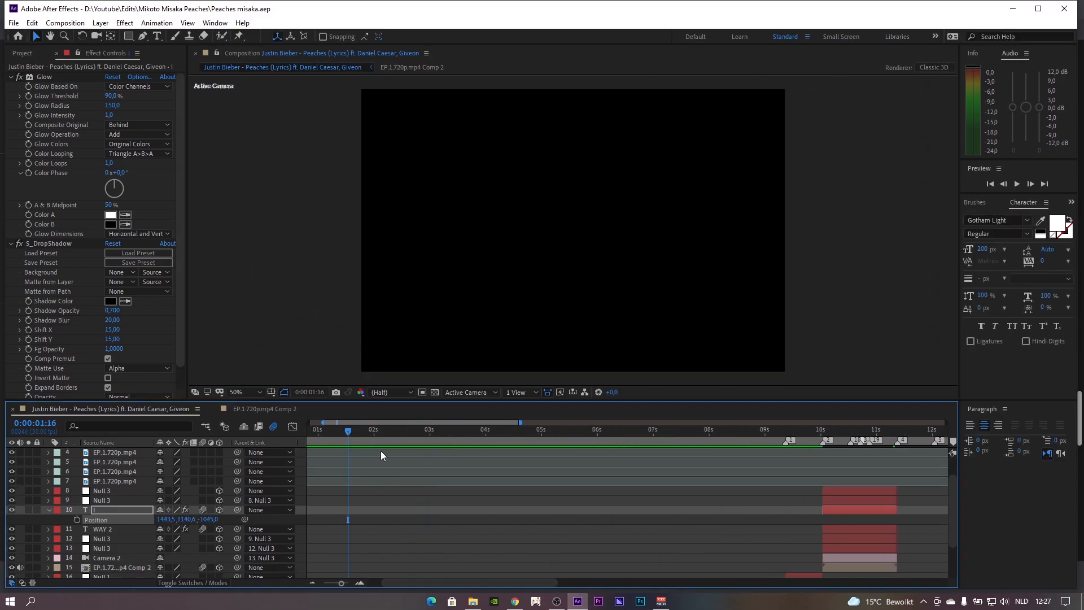
key(space)
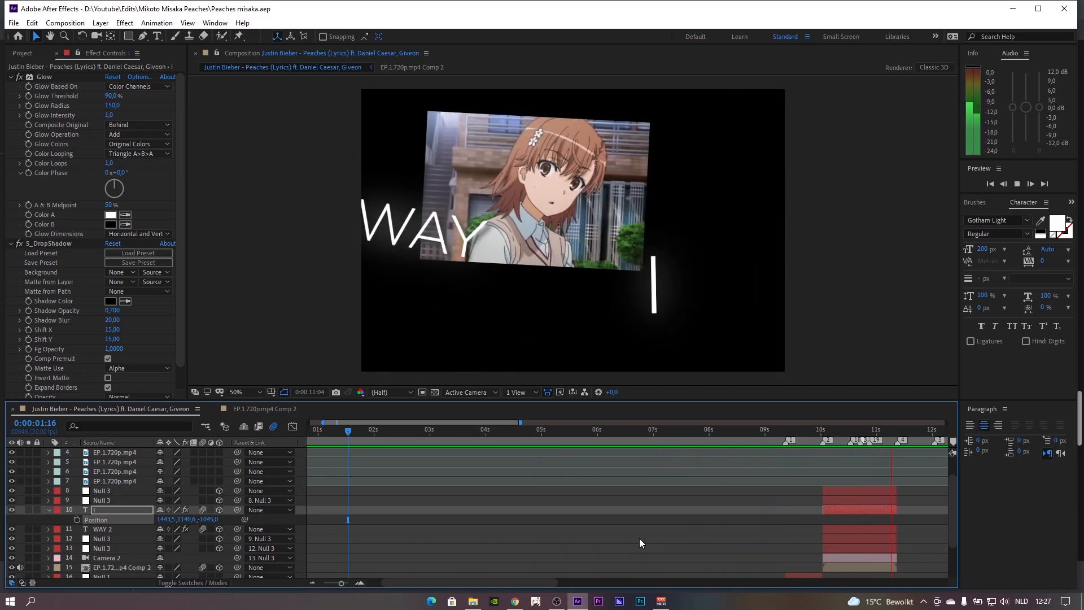
drag(819, 433, 676, 457)
click(715, 437)
key(space)
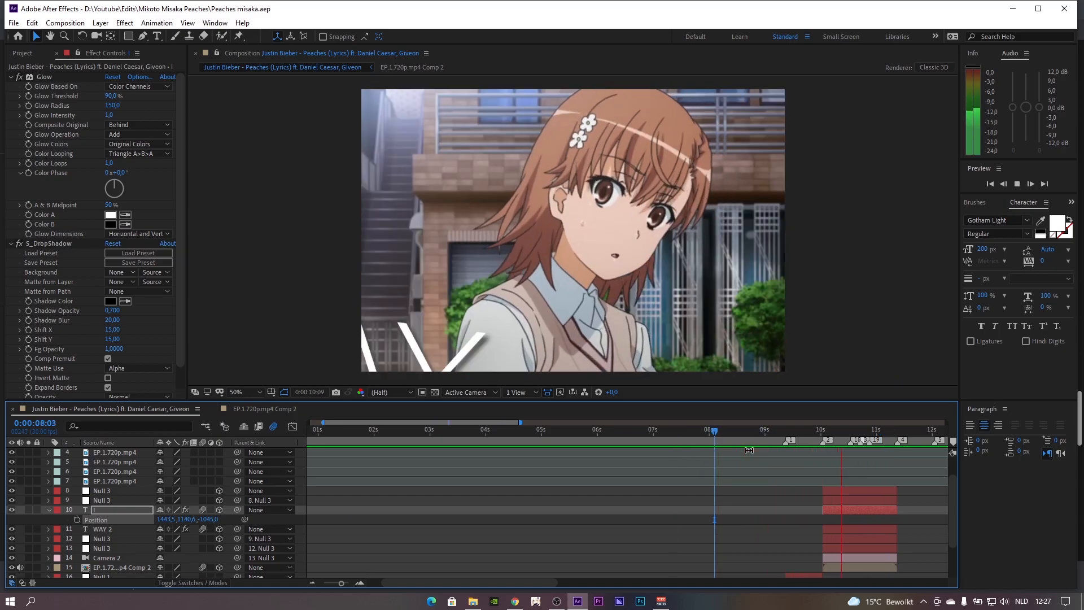
drag(817, 434, 731, 433)
key(space)
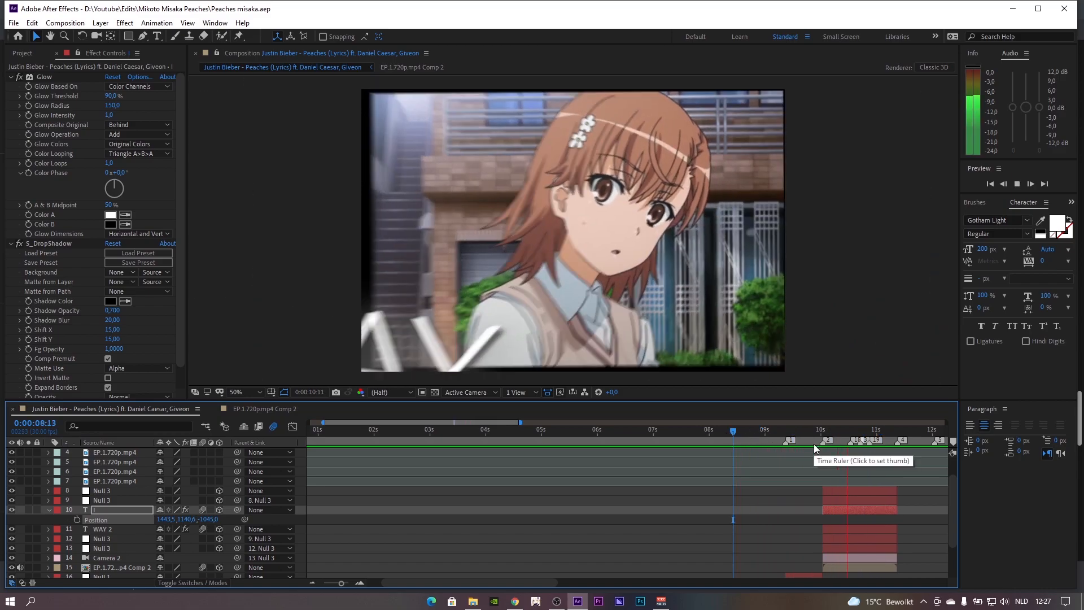
Add an Opacity keyframe to the WAY text at 0:00:10:01 and move it to 0:00:10:13
mouse_move(811, 438)
mouse_down()
mouse_move(875, 446)
mouse_move(829, 431)
mouse_up()
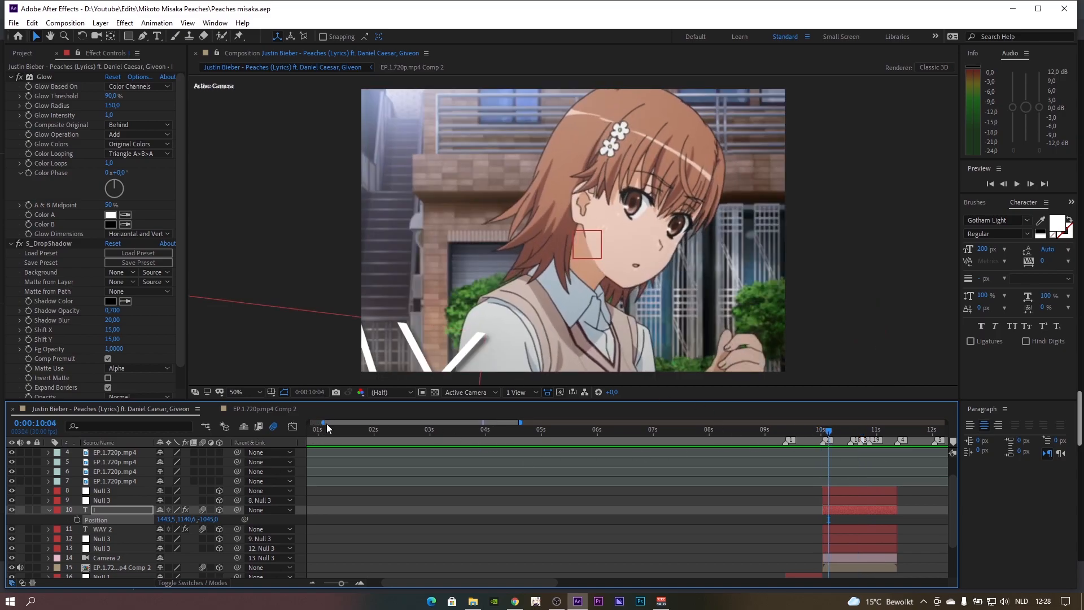
scroll(781, 479, up, 3)
scroll(780, 479, down, 1)
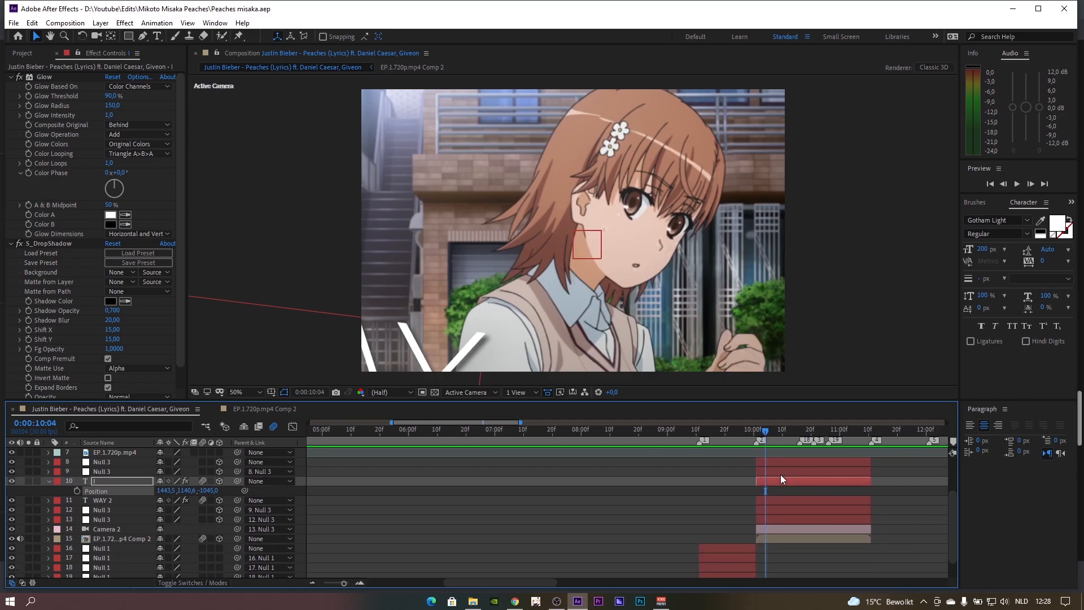
click(765, 496)
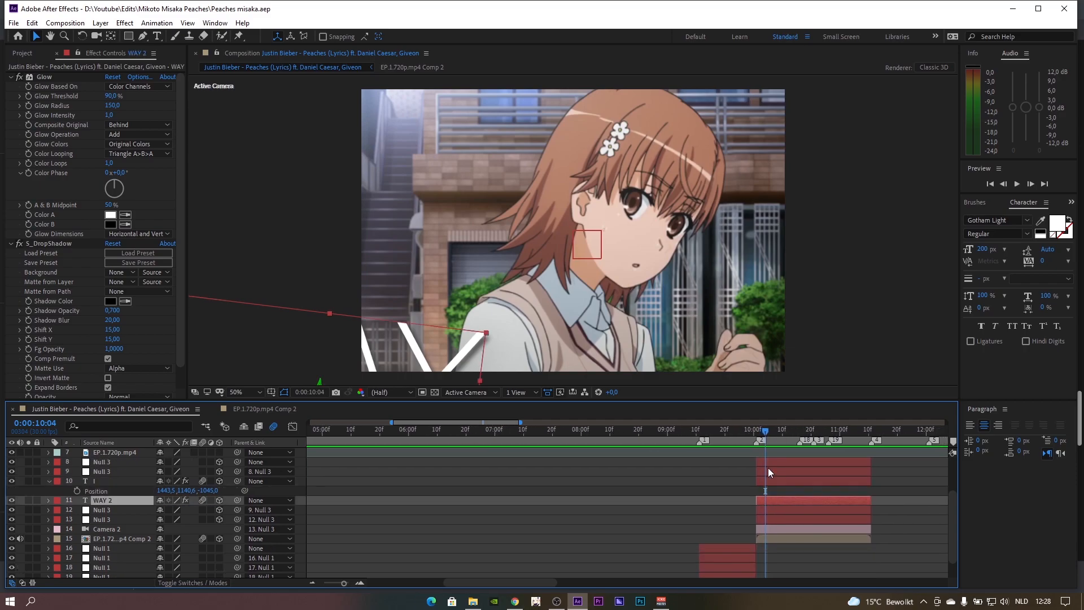
click(758, 431)
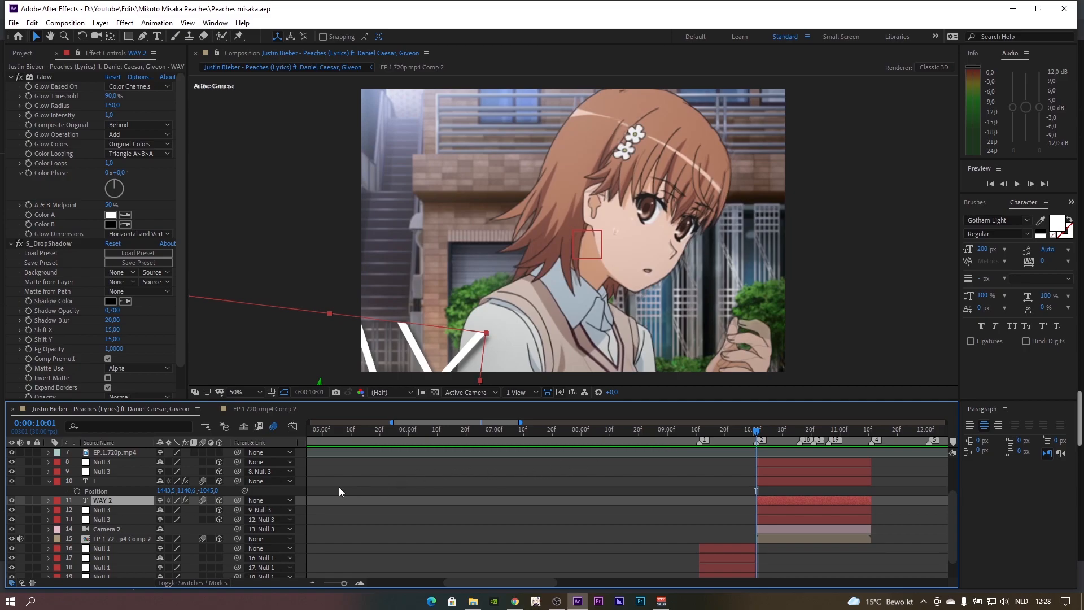
key(t)
click(77, 510)
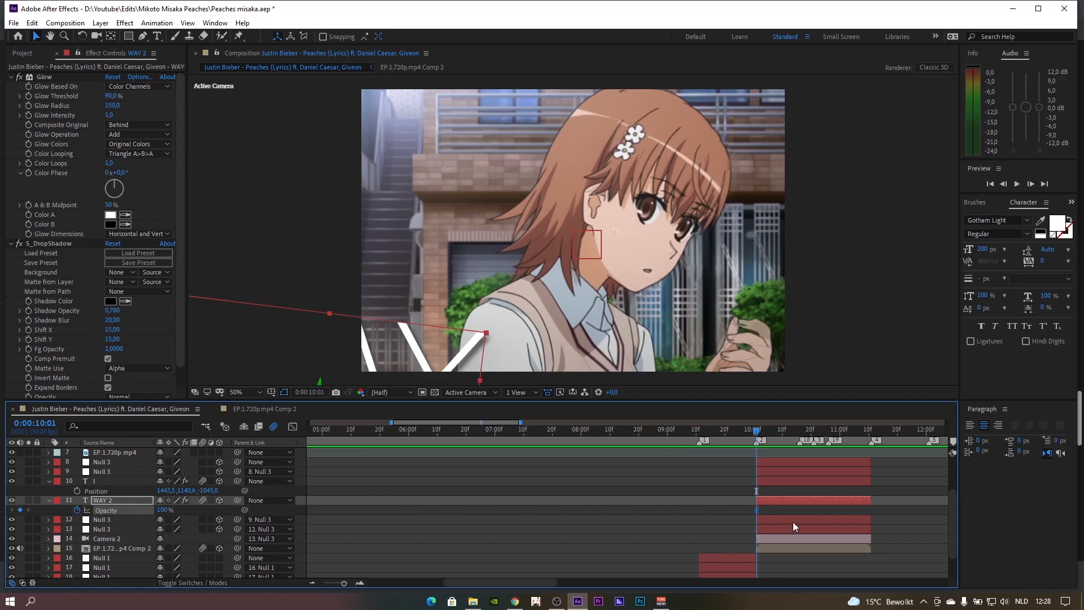
drag(757, 510, 791, 510)
Add a 100% Opacity keyframe to the WAY text at 0:00:10:21 and lower the 0:00:10:13 keyframe for a fade-in
drag(758, 438, 815, 432)
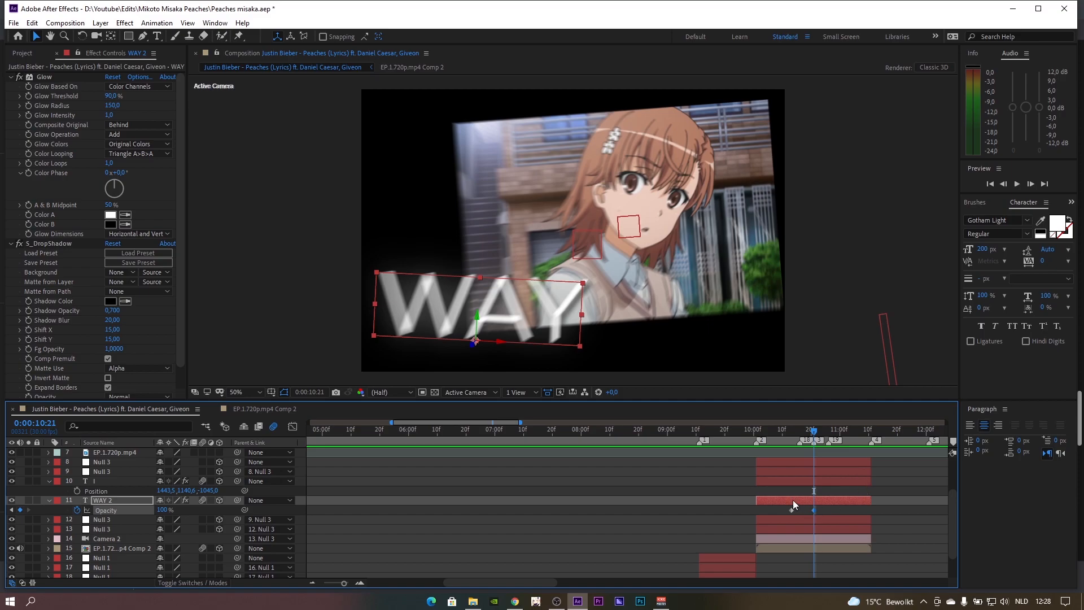
click(791, 433)
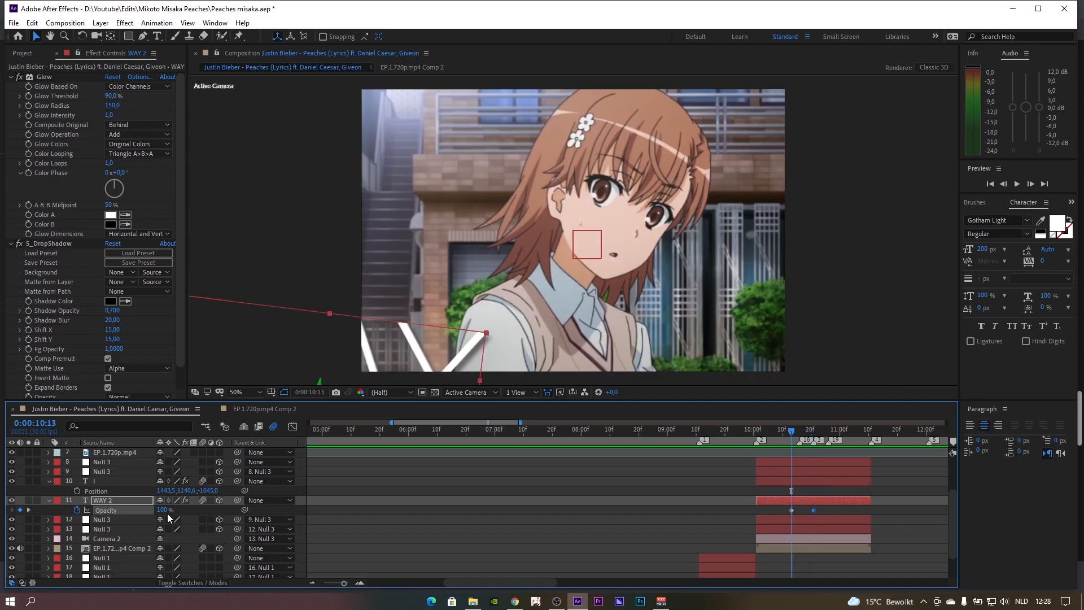
drag(50, 505, 5, 509)
Check the WAY text's fade-in and inspect its Position around 0:00:10:26
drag(794, 433, 828, 440)
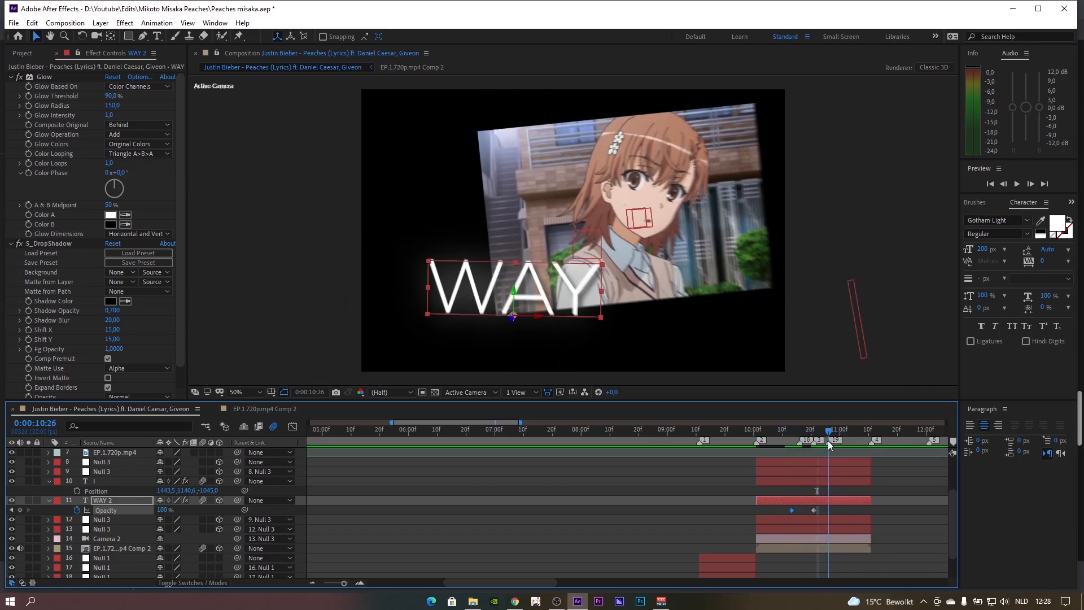
key(p)
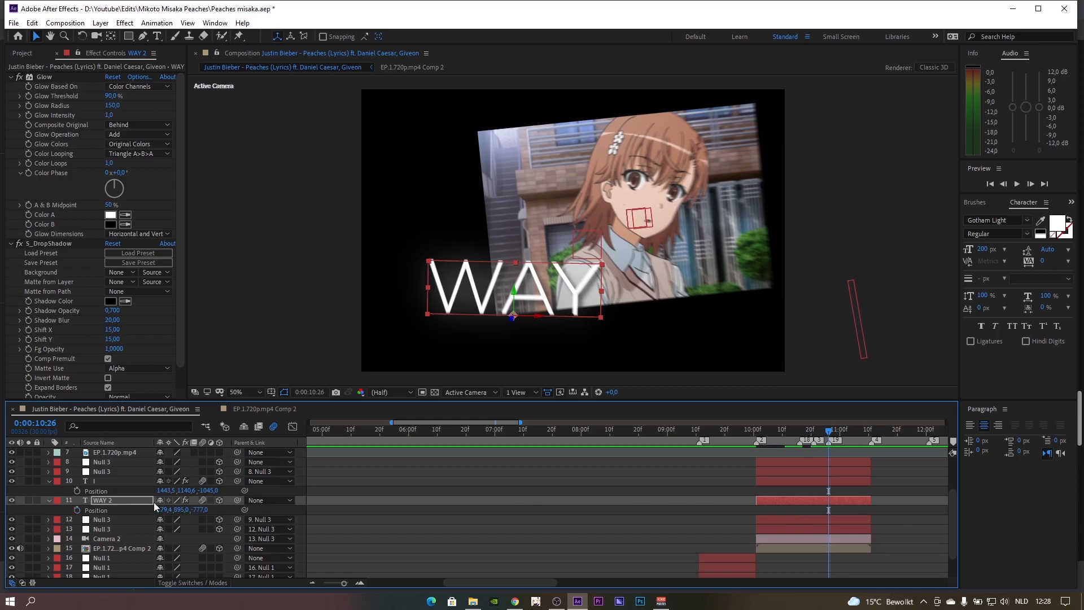
drag(181, 512, 361, 490)
drag(756, 437, 829, 445)
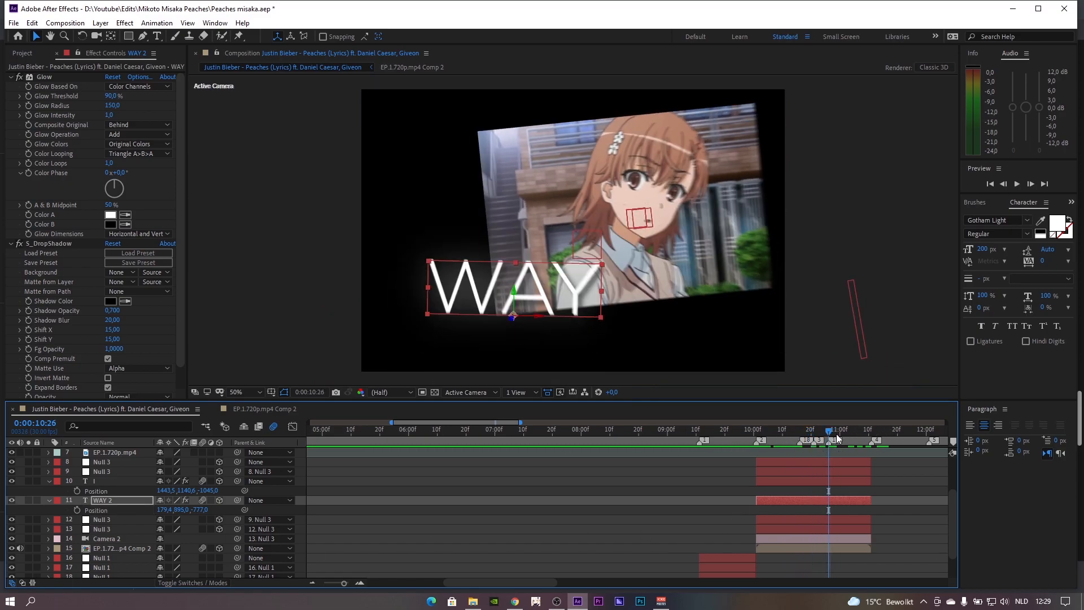
click(902, 509)
click(856, 502)
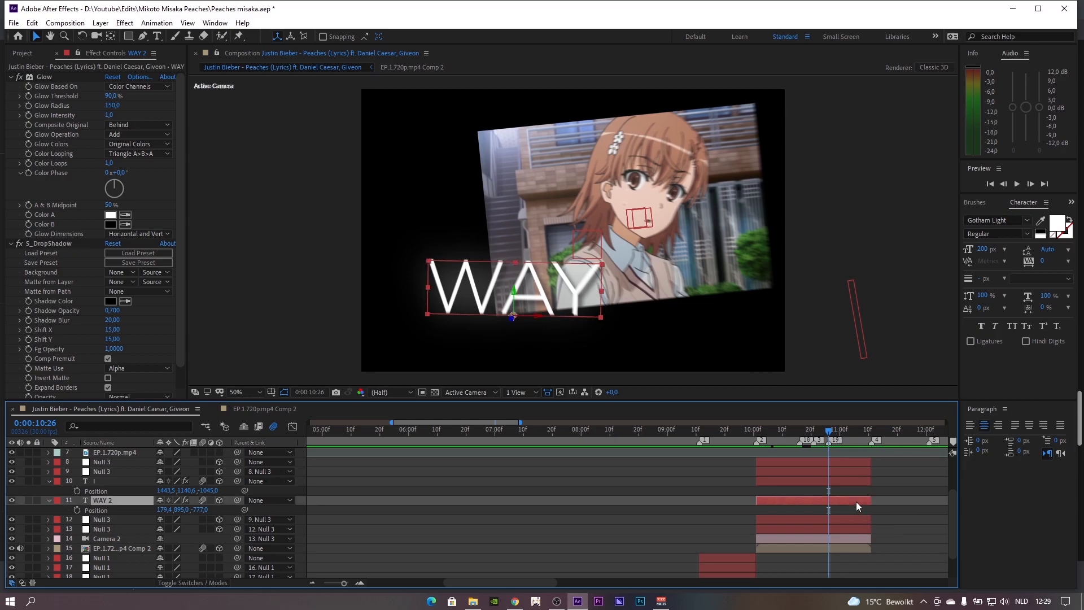
Duplicate the EP.1.720p.mp4 Comp 2 layer with the playhead at 0:00:11:08
drag(845, 431, 866, 438)
click(843, 548)
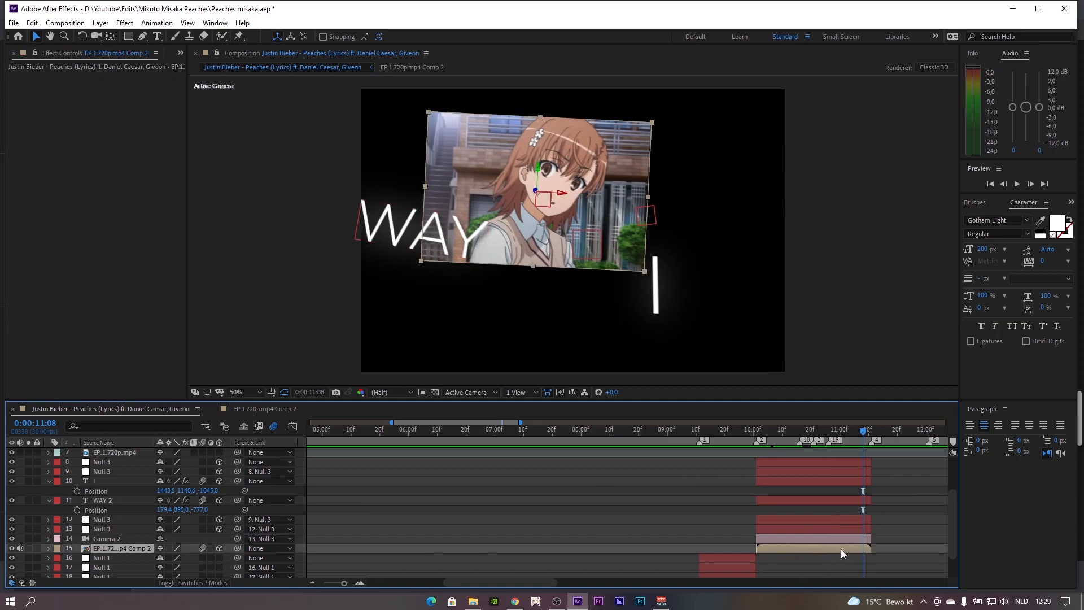
key(ctrl+d)
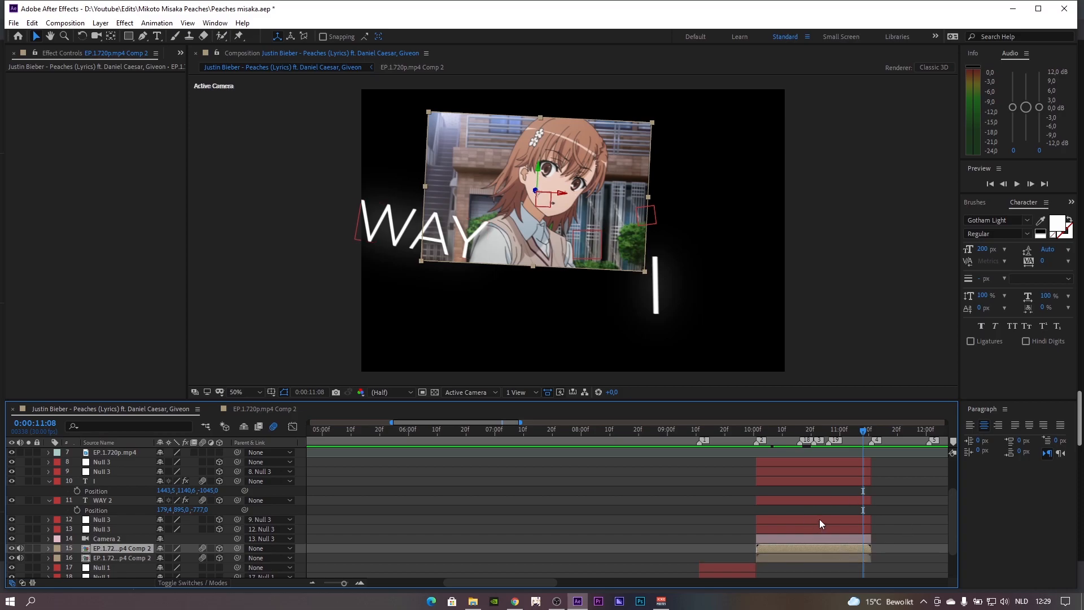
Set the scale of the lower EP.1.720p.mp4 Comp 2 copy to 115%
click(798, 558)
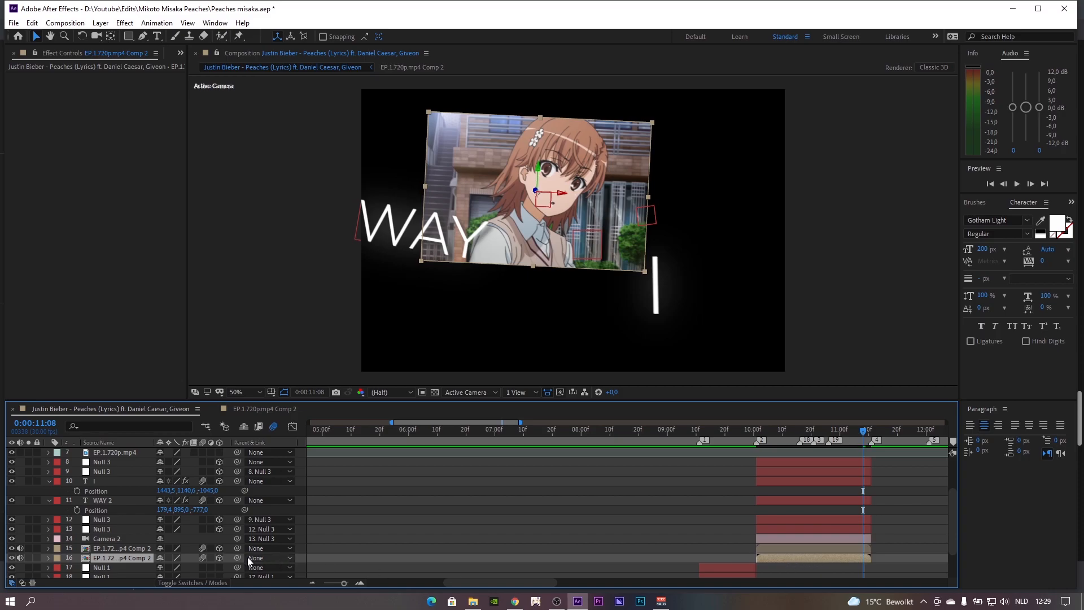
key(s)
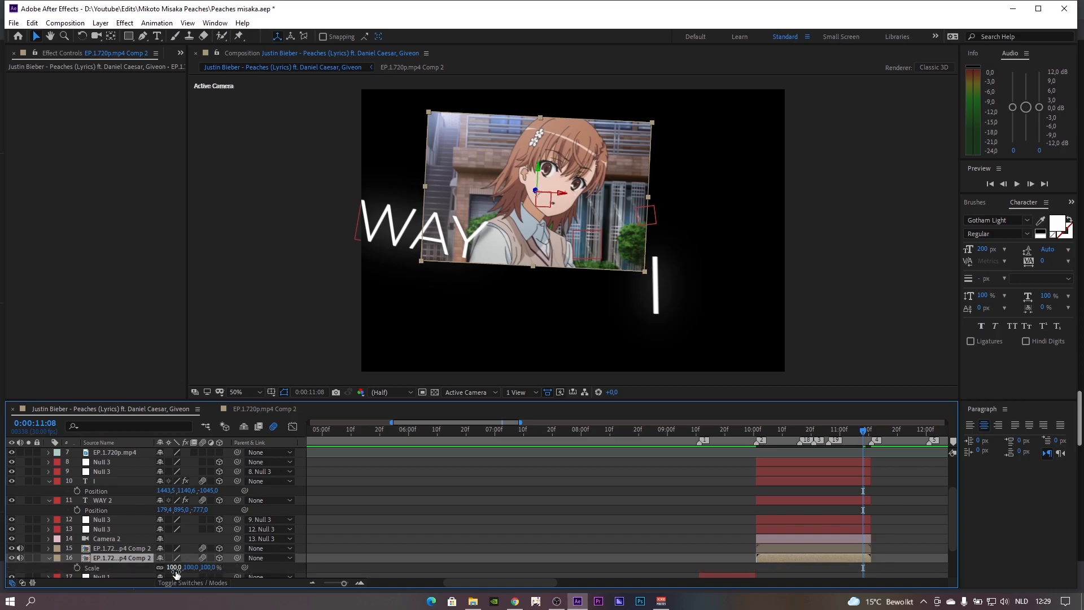
drag(175, 570, 179, 569)
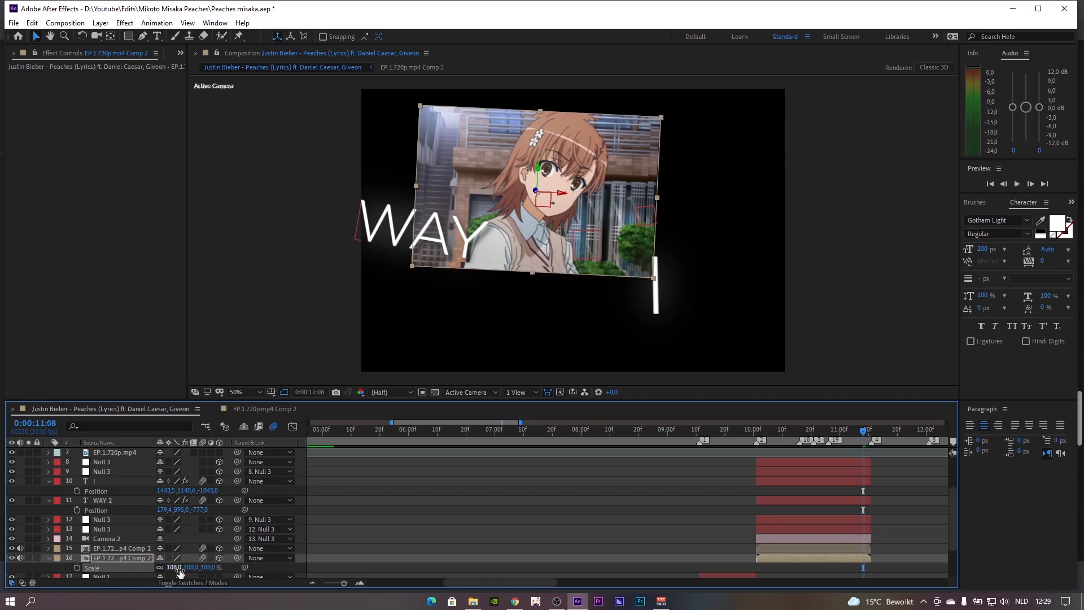
click(179, 568)
text(110)
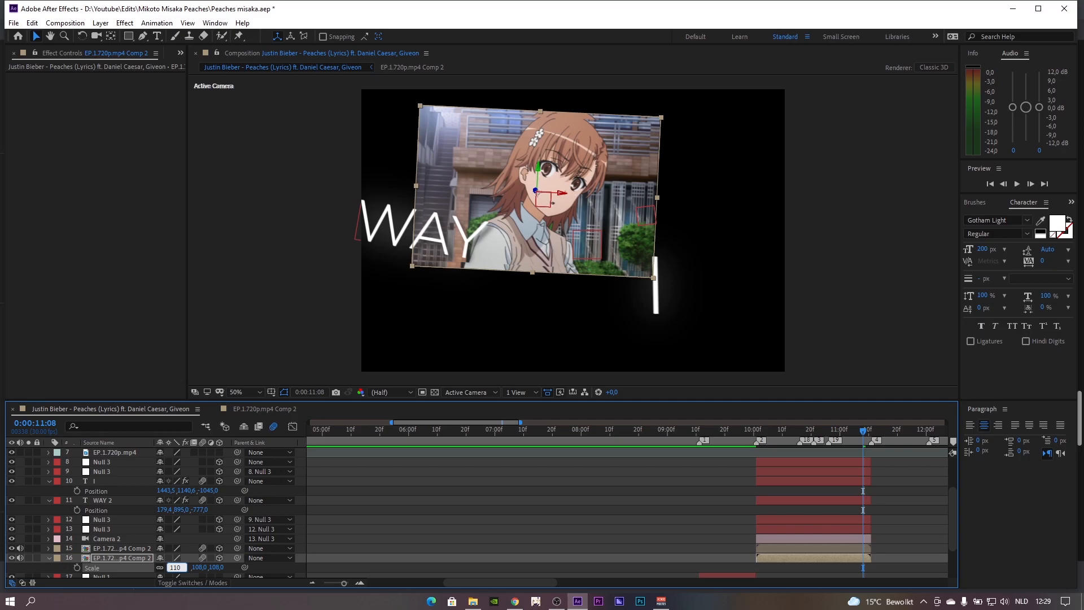
key(BackSpace)
text(5)
key(Return)
click(739, 336)
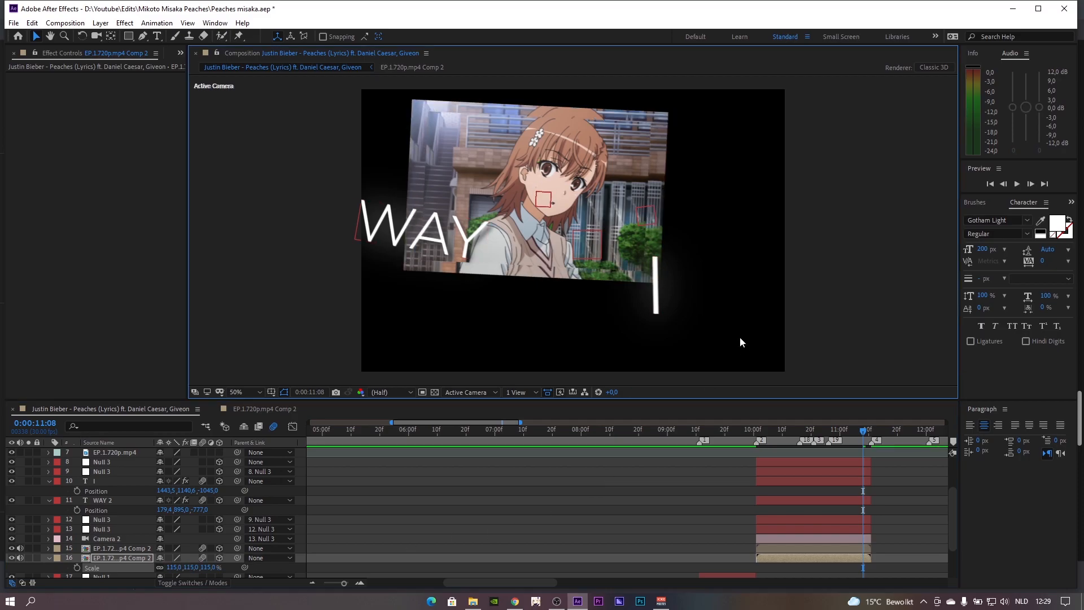
Set the lower clip copy's scale to 110%
click(172, 567)
text(110)
key(Return)
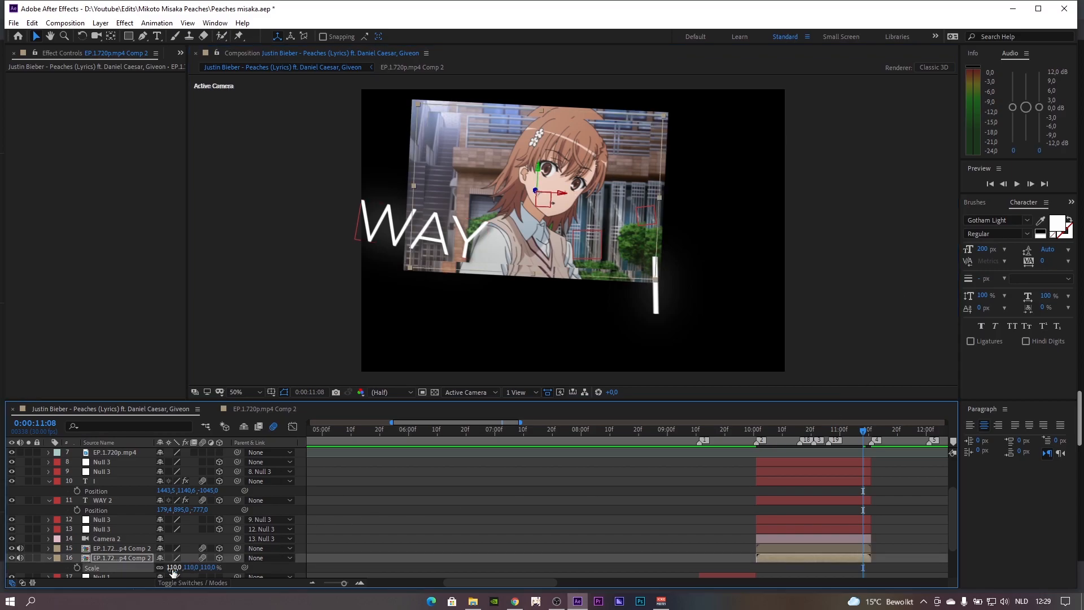
click(896, 558)
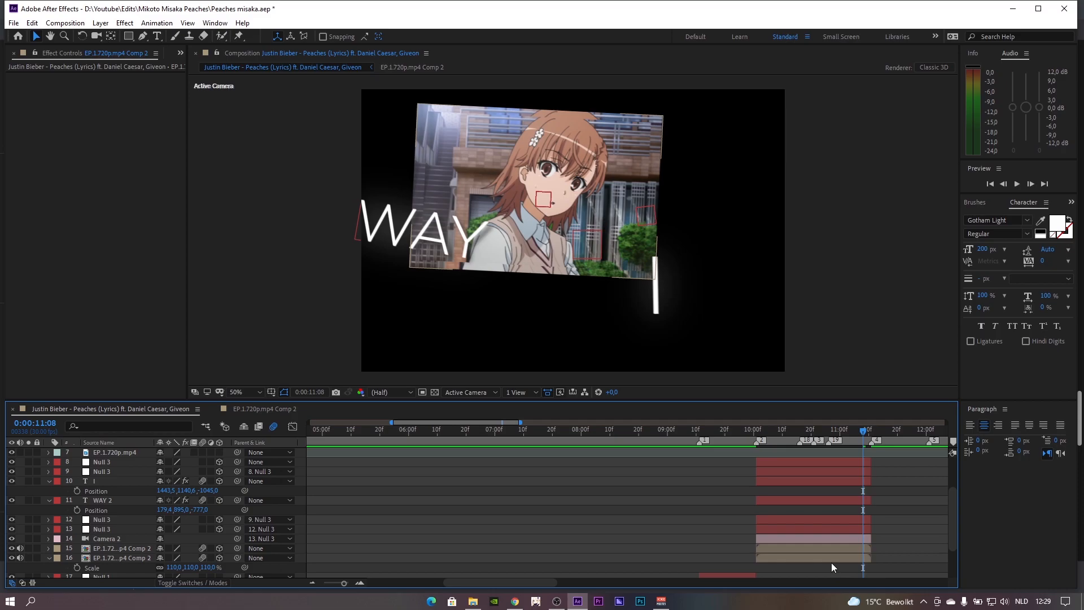
click(832, 559)
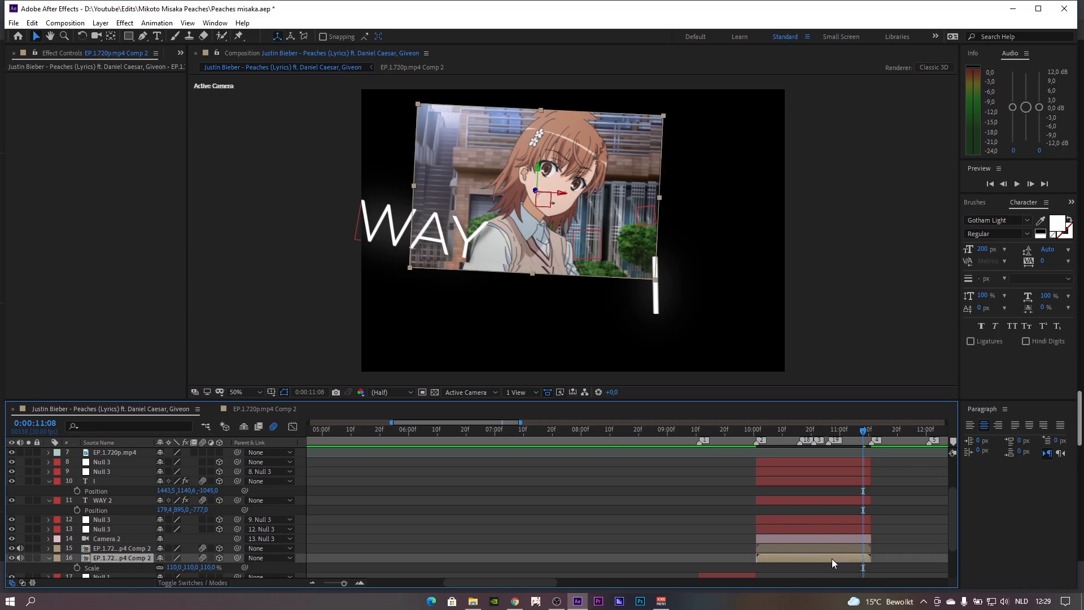
Search the effects and presets for "dropsha"
click(997, 214)
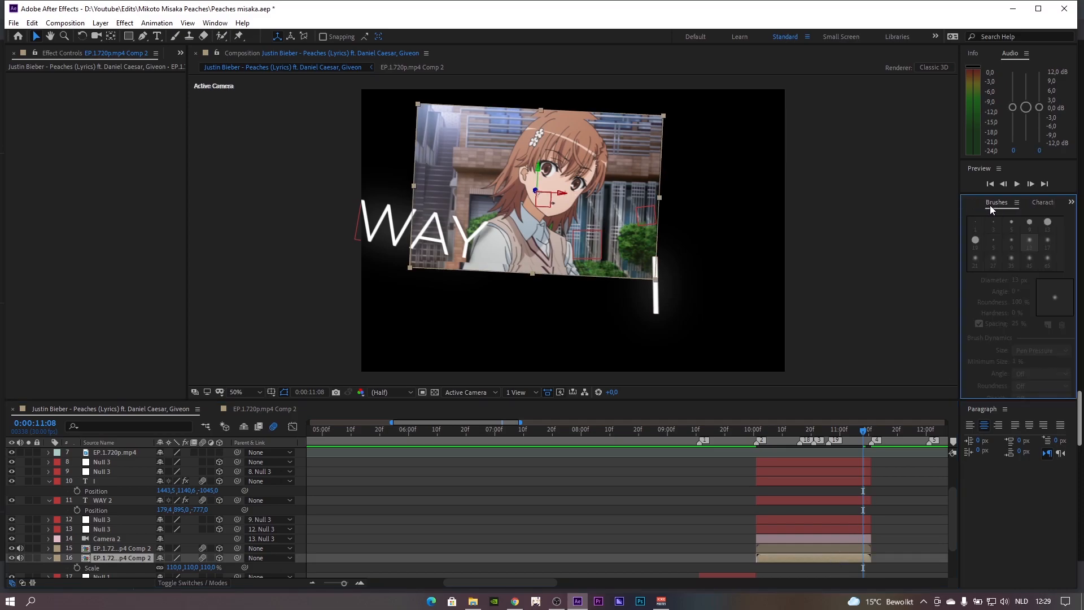
click(1072, 202)
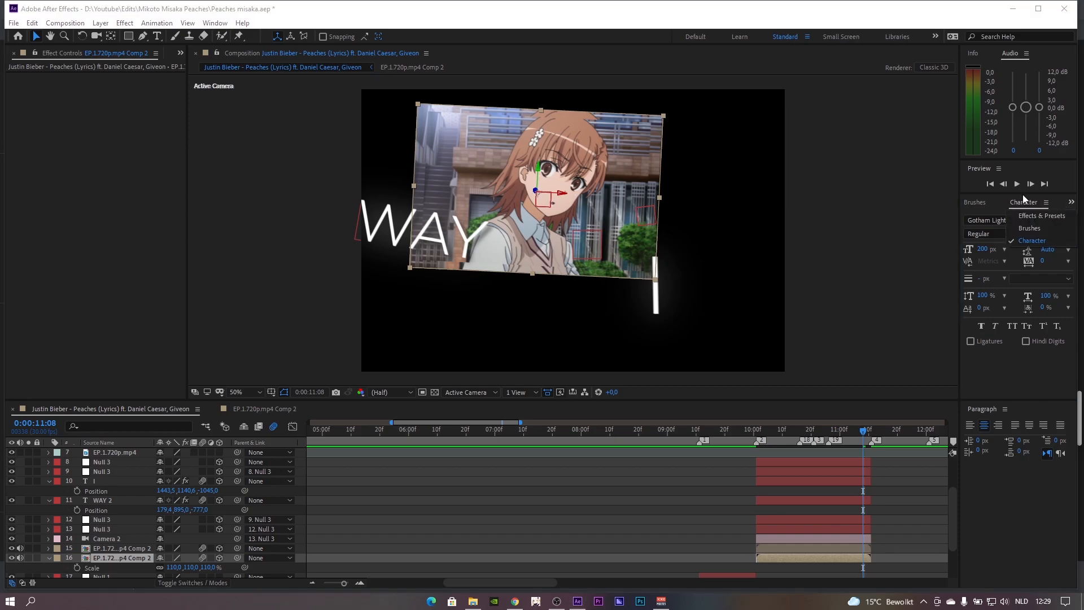
click(1032, 215)
click(1011, 217)
text(d)
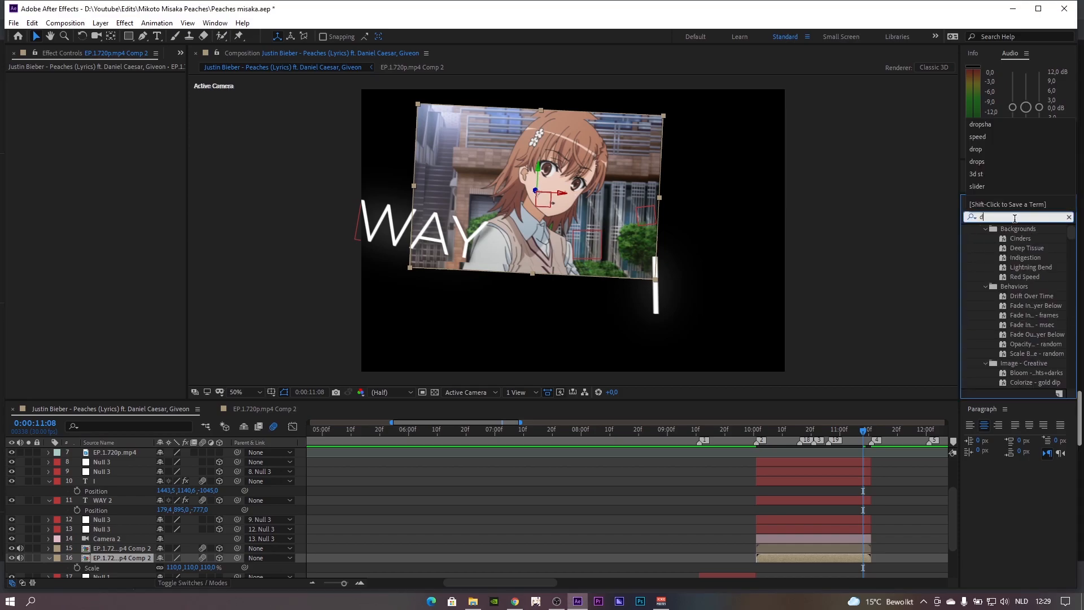
text(ropsha)
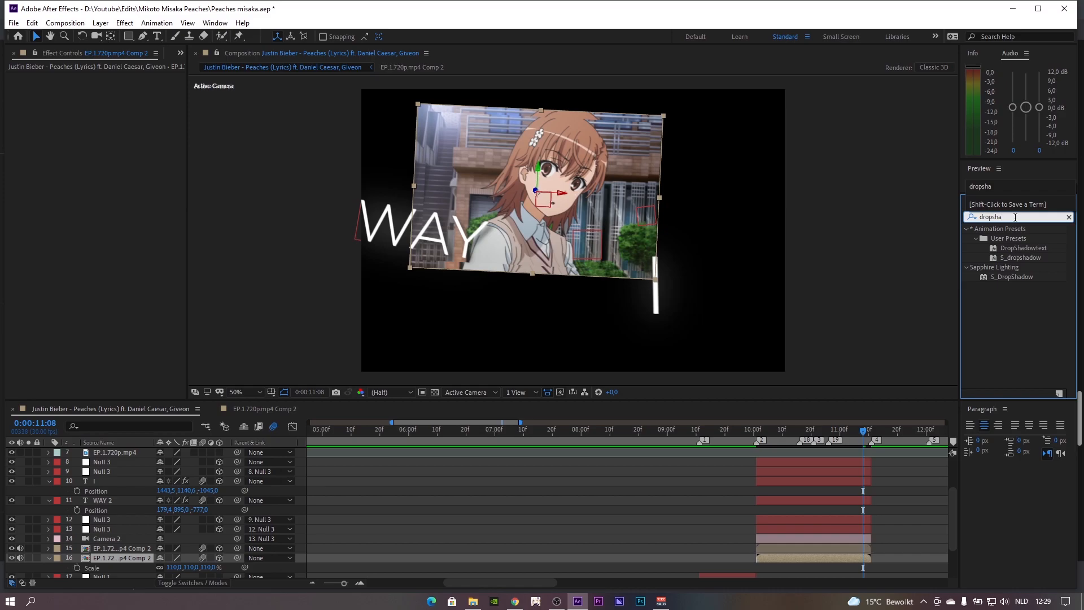
Try the S_dropshadow preset with a Shift X of 732 on the enlarged lower clip copy, and remove the effect
click(1019, 249)
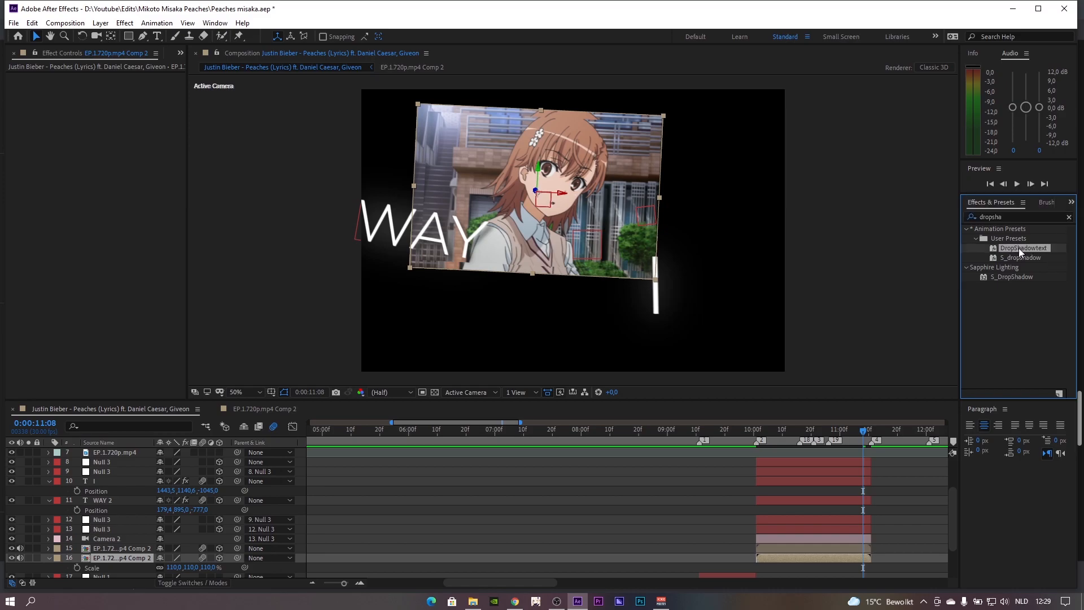
drag(1015, 253, 832, 555)
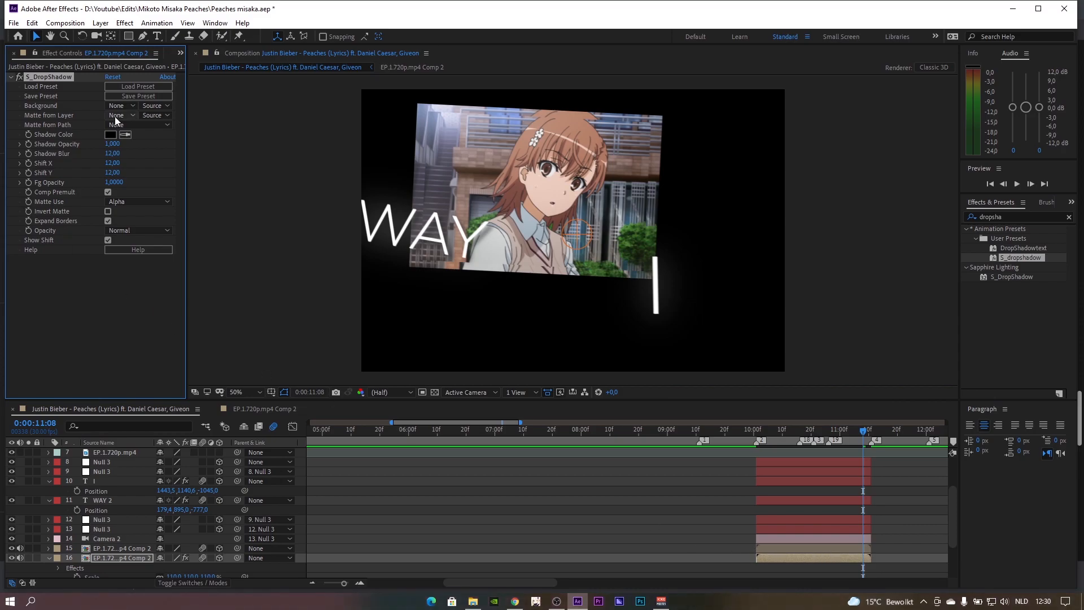
drag(116, 163, 159, 172)
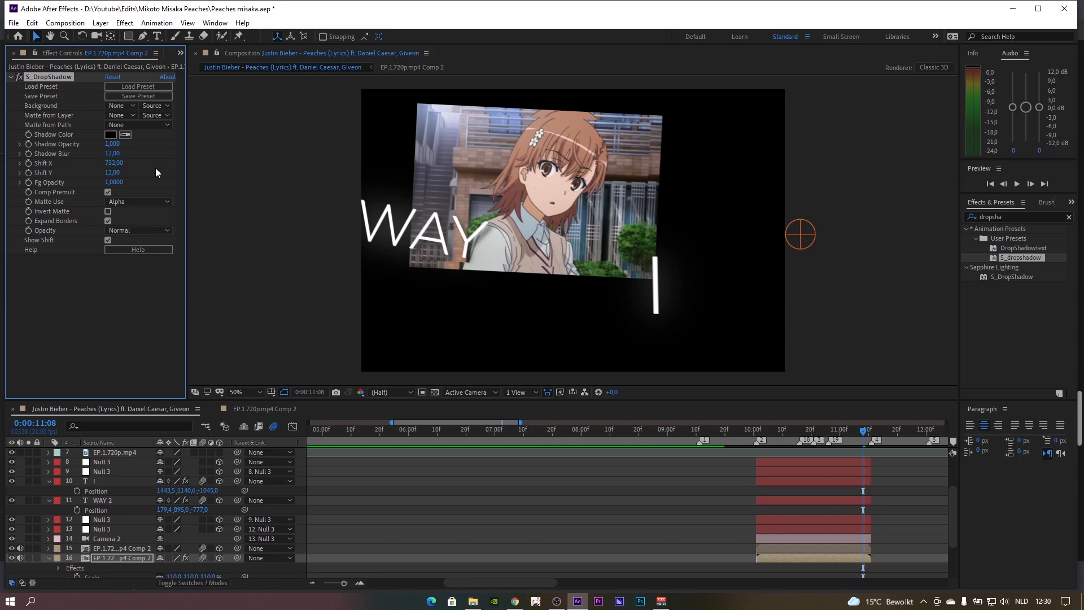
key(ctrl+z)
key(Delete)
Apply the S_dropshadow preset to the upper EP.1.720p.mp4 Comp 2 layer and set its Shadow Opacity to 0.5
click(814, 546)
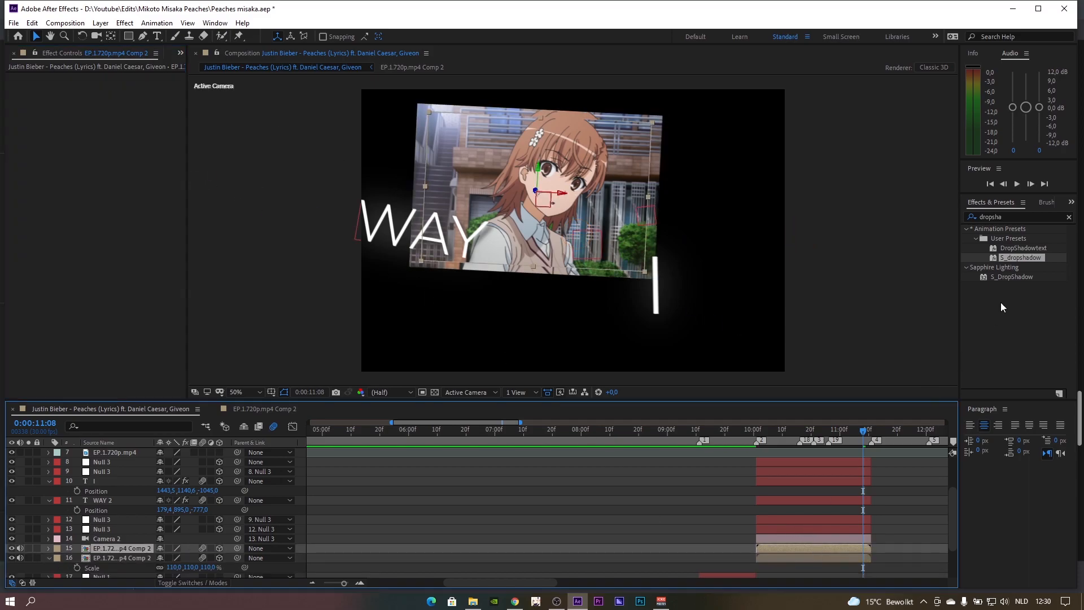
drag(1020, 260, 825, 554)
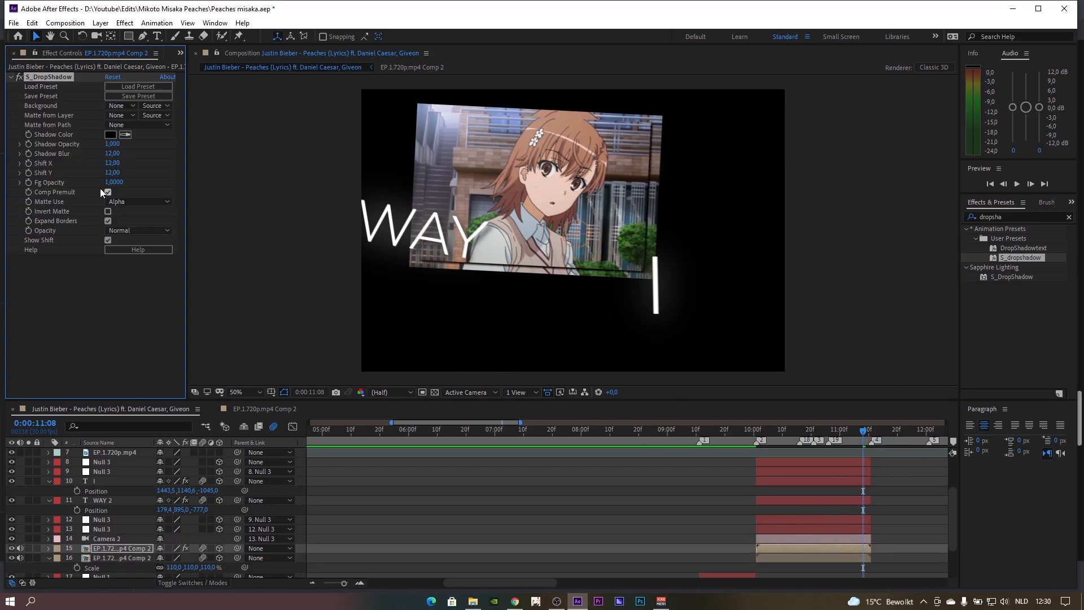
click(112, 144)
key(BackSpace)
text(,5)
key(Return)
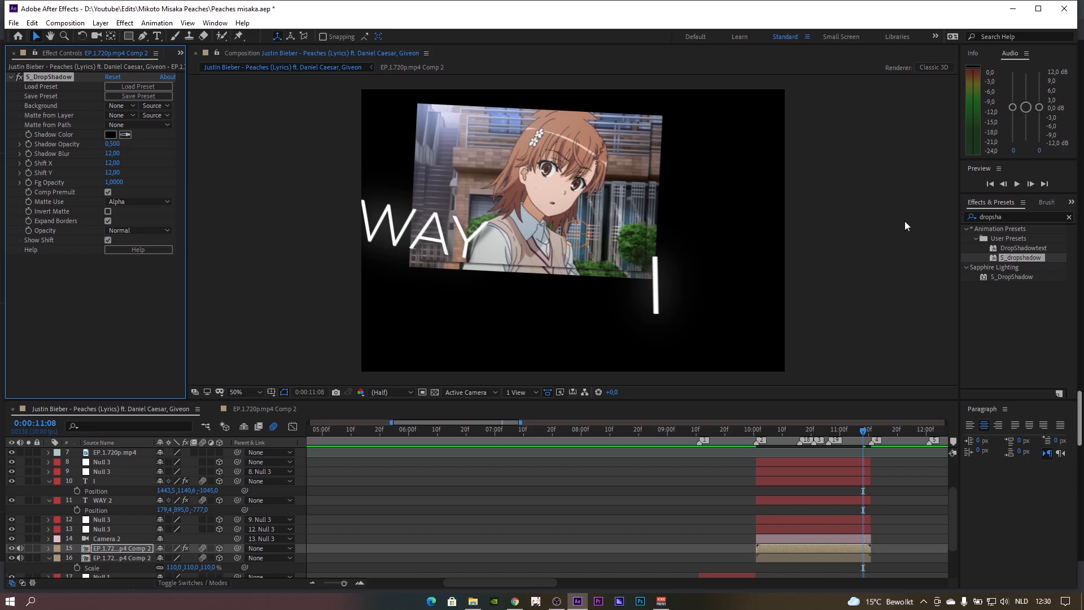
Duplicate the S_DropShadow effect on the upper clip layer
click(1012, 259)
click(56, 80)
click(70, 275)
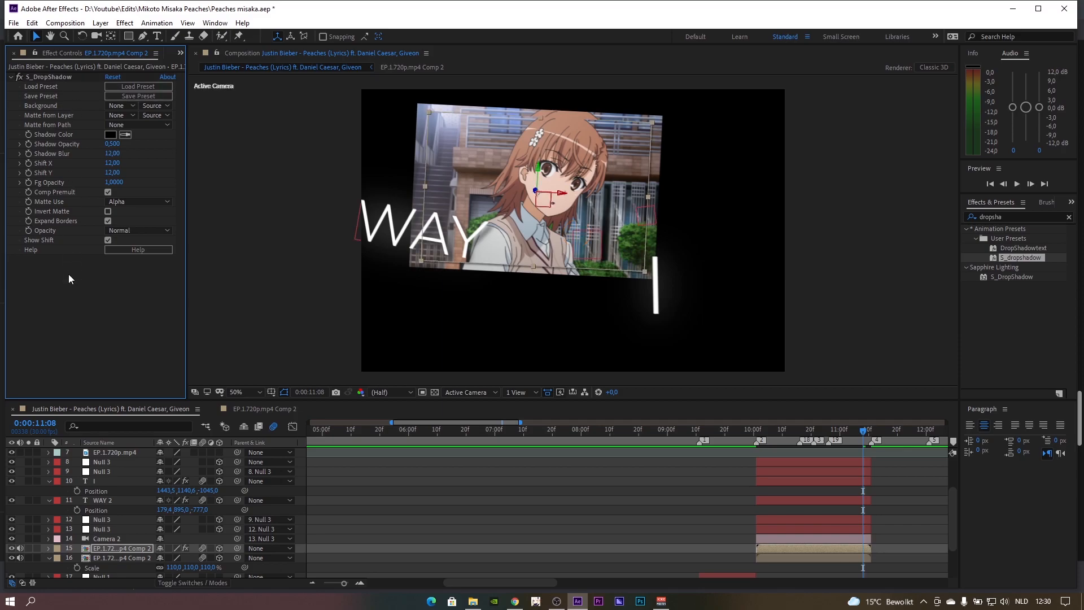
click(64, 76)
key(ctrl+d)
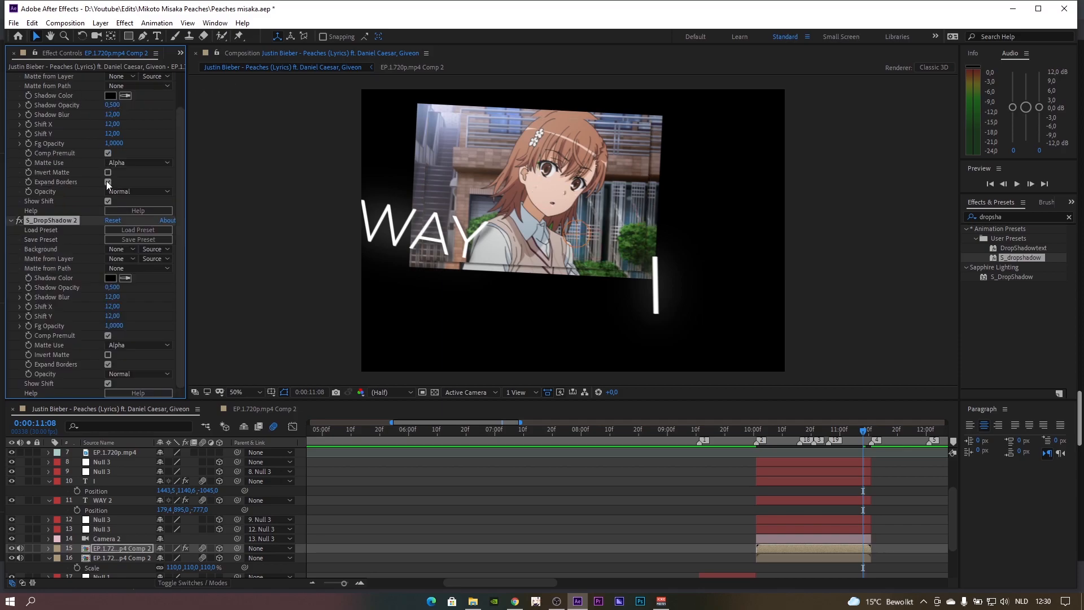
Set Shift X and Shift Y of the second drop shadow to -12
click(111, 307)
text(-12)
key(Return)
click(112, 316)
text(-1)
key(BackSpace)
text(12)
key(Return)
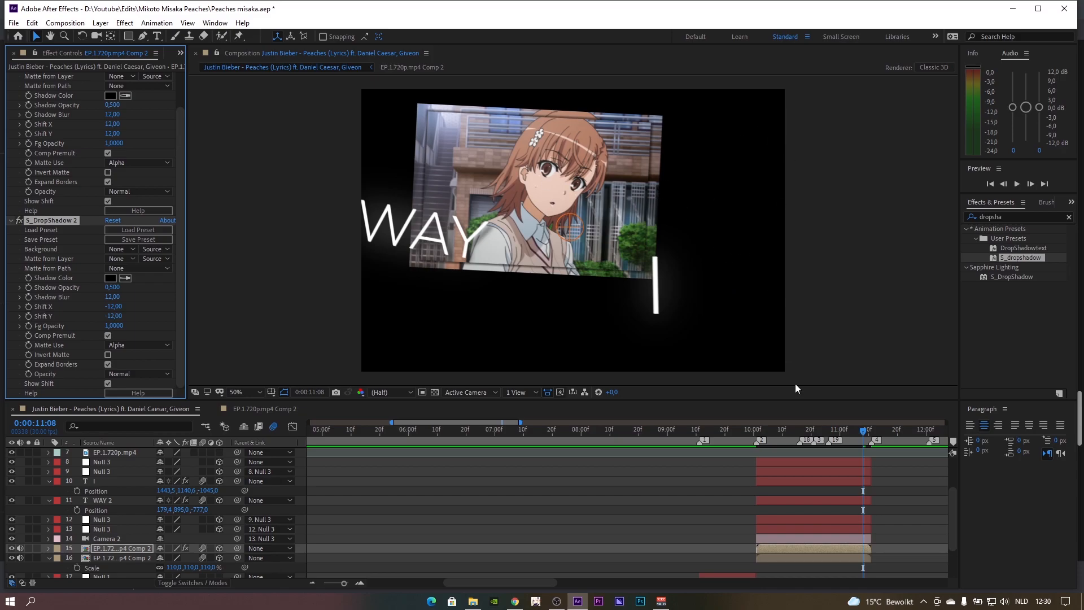
Set the scale of the lower EP.1.720p.mp4 Comp 2 copy to 105%
click(825, 560)
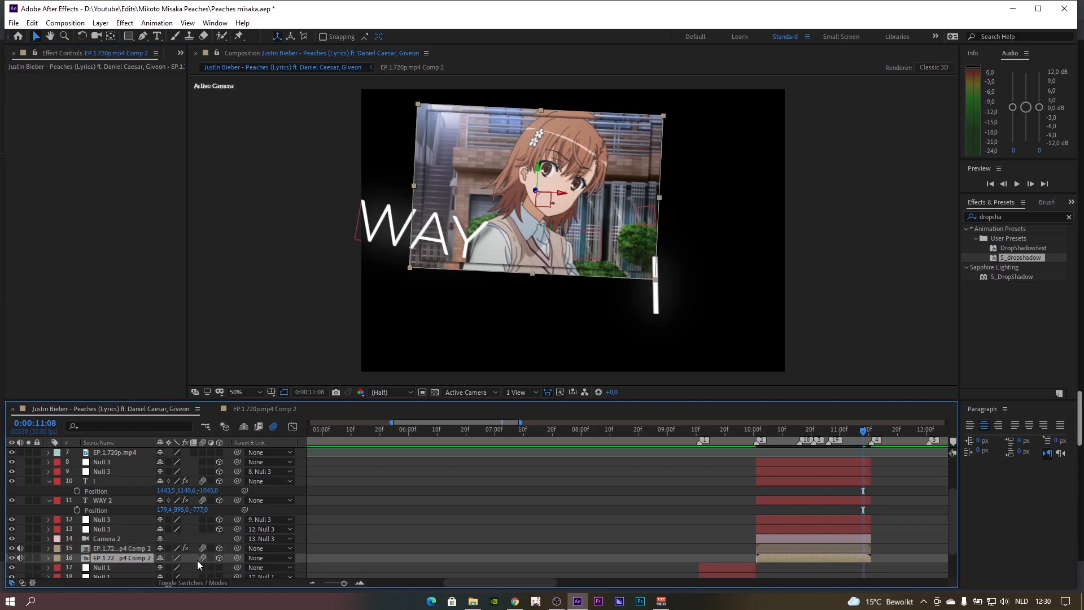
key(s)
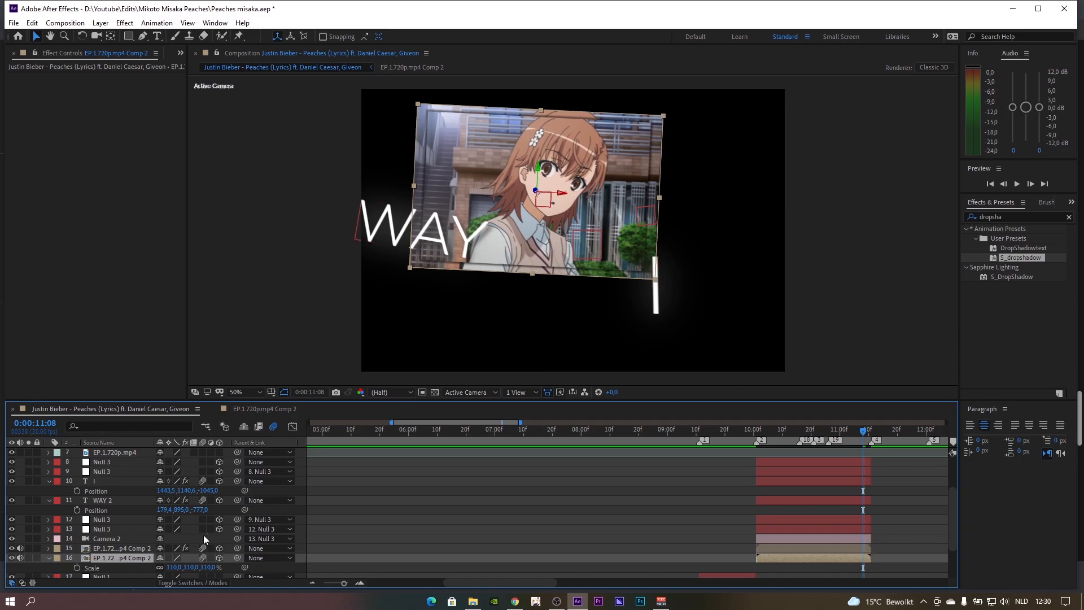
click(174, 568)
text(105)
key(Return)
click(941, 541)
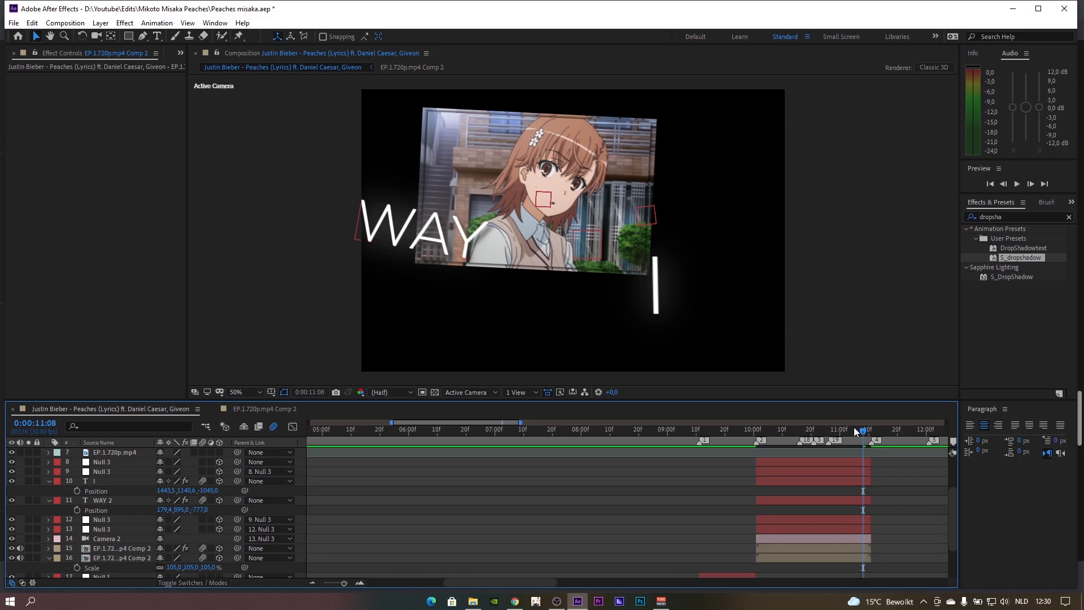
Try opacity values of 75% and 50% on the lower clip copy
click(809, 560)
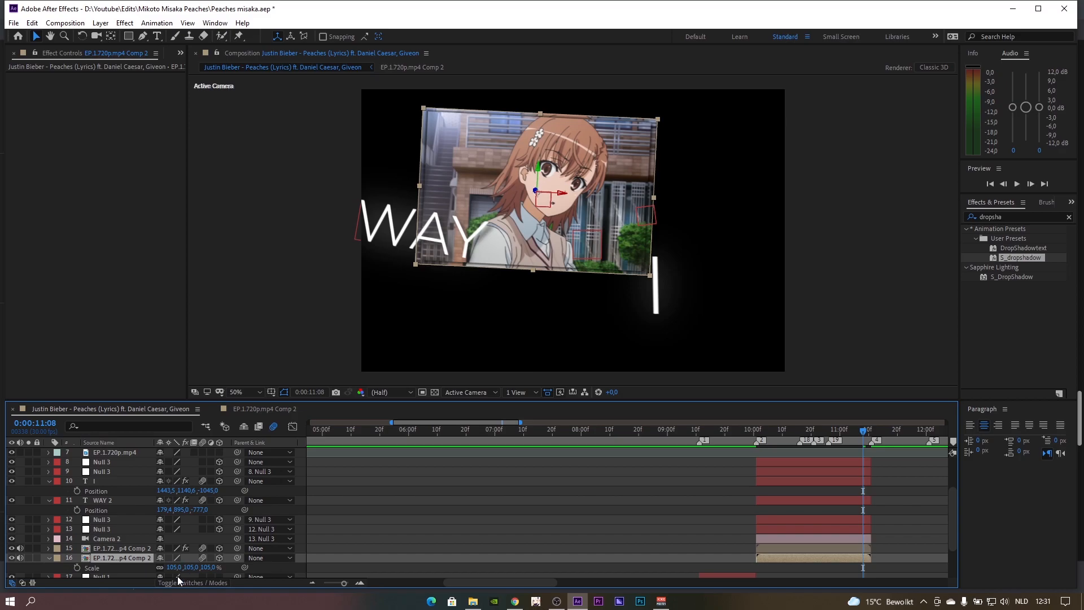
key(t)
click(164, 567)
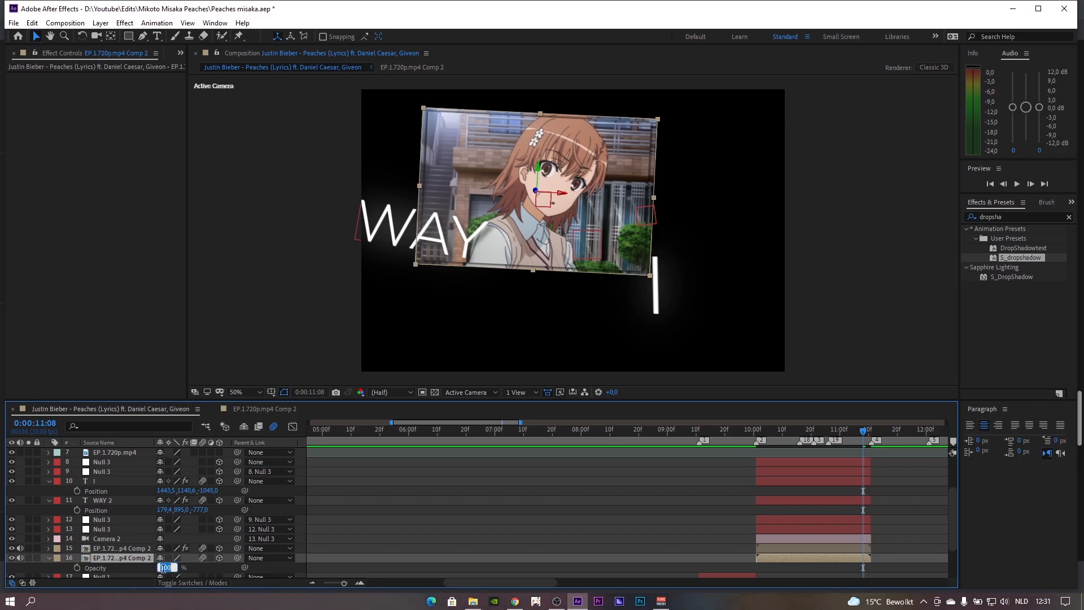
text(75)
key(Return)
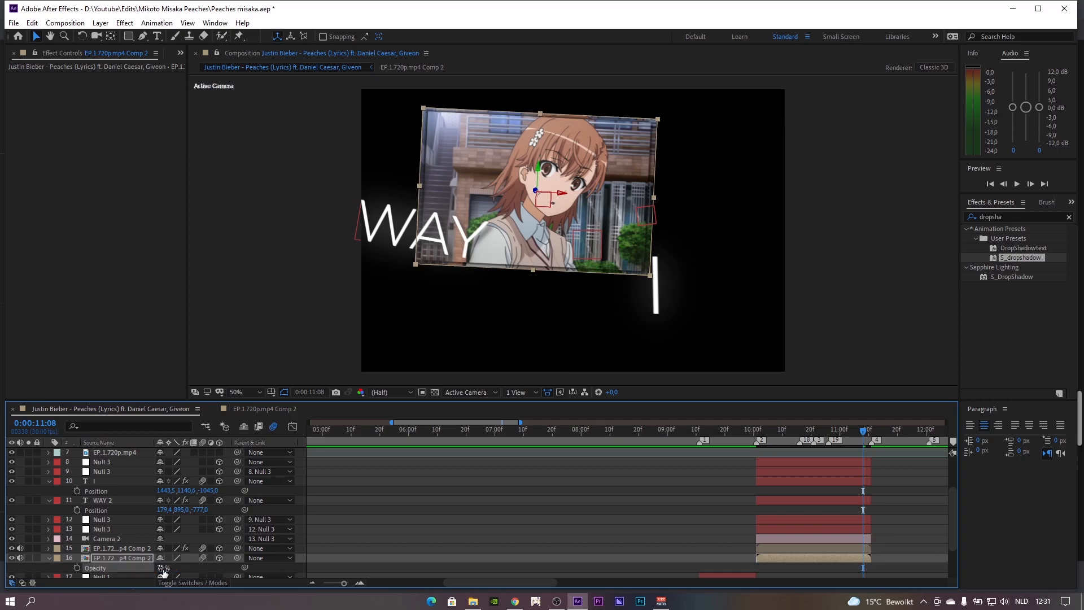
click(163, 568)
text(50)
key(Return)
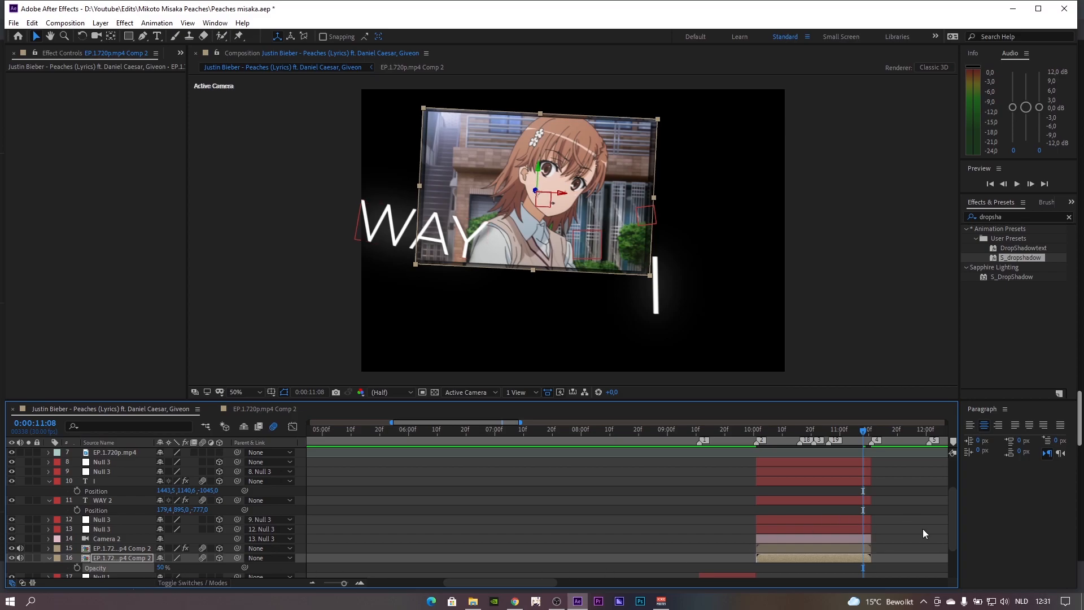
Set the opacity of the lower EP.1.720p.mp4 Comp 2 copy to 50% and preview the camera sequence
click(164, 568)
text(7)
click(166, 571)
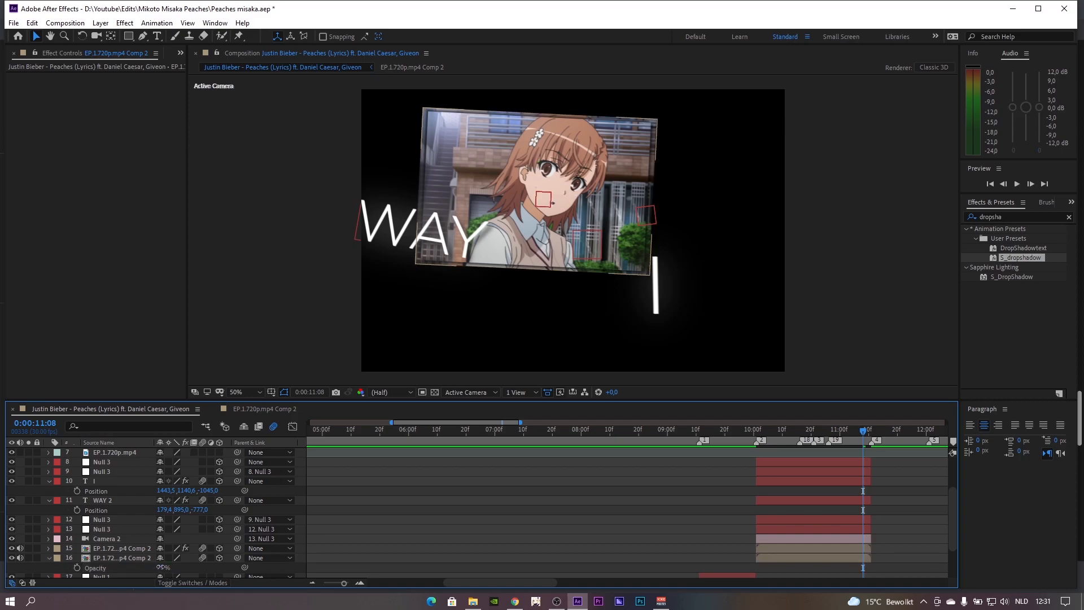
click(161, 569)
drag(161, 568, 138, 568)
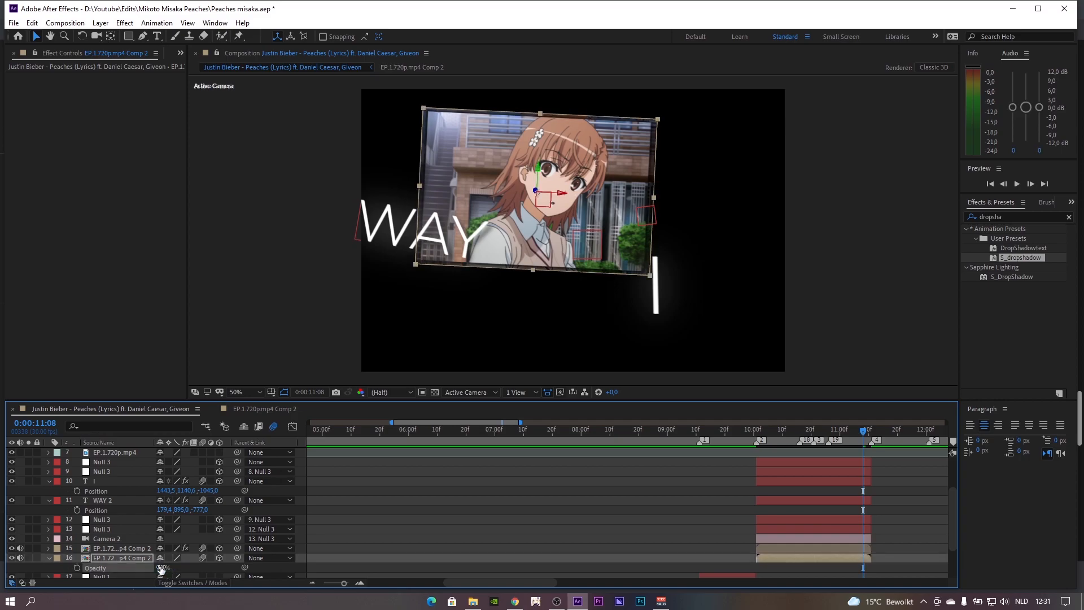
click(162, 568)
text(50)
key(Return)
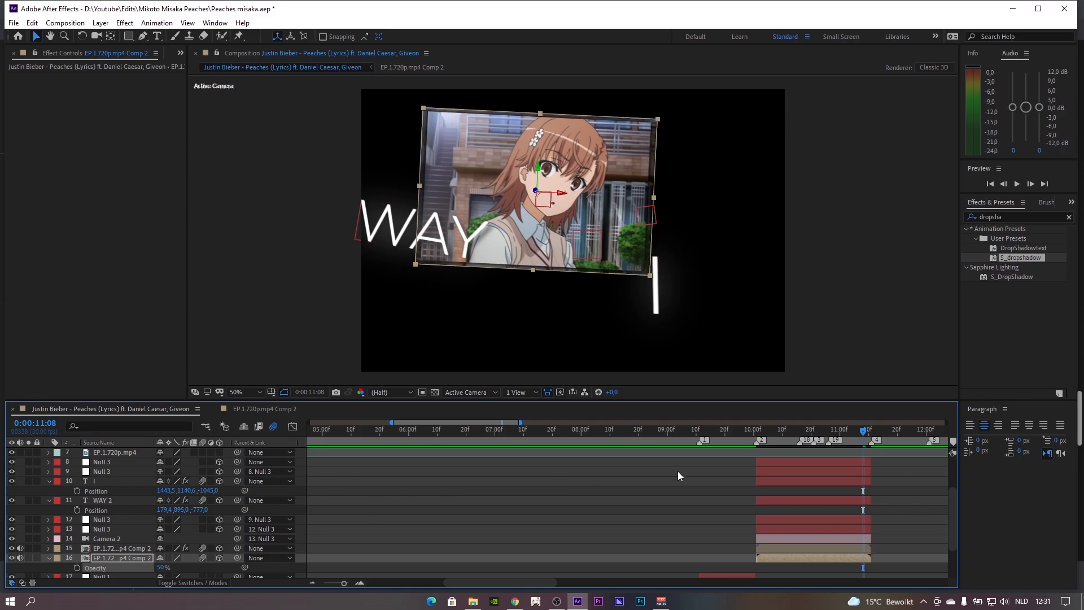
click(859, 292)
click(927, 525)
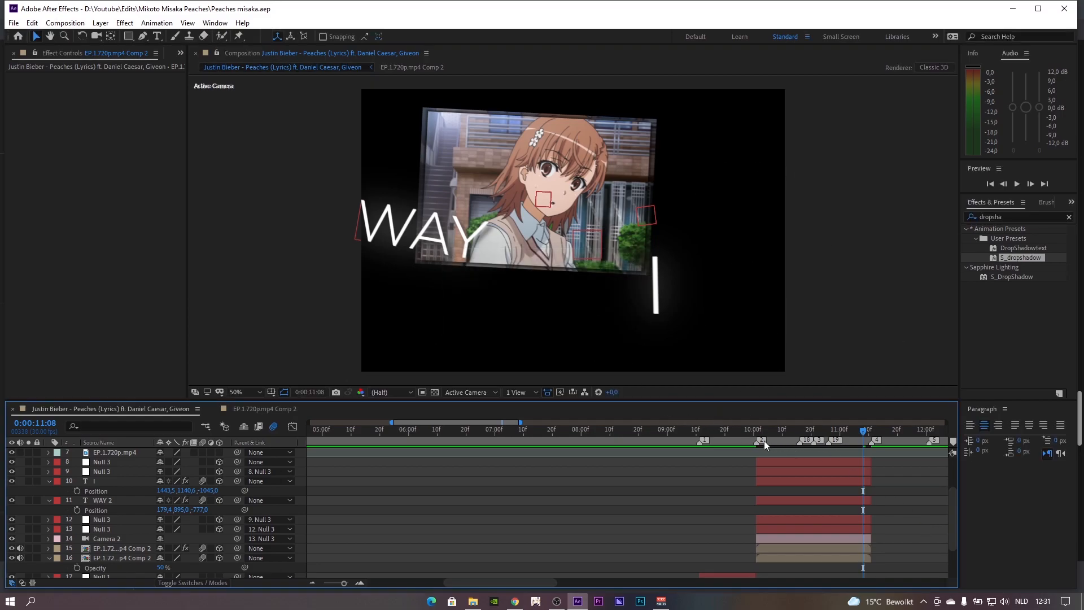
key(space)
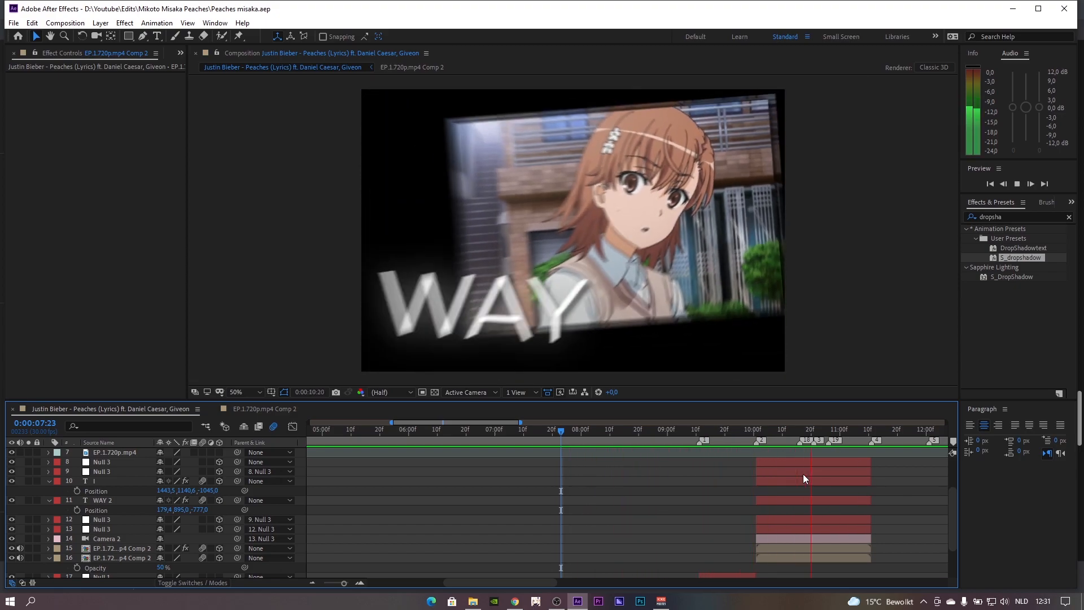
click(828, 431)
drag(840, 449, 849, 450)
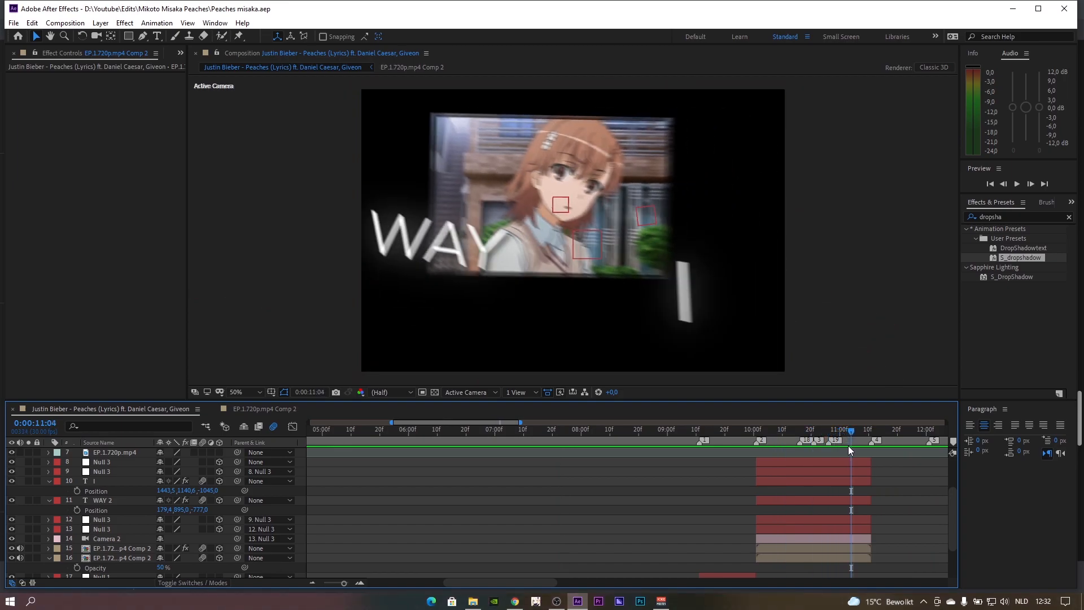
Pre-compose the Null 3 layers, the I and WAY 2 text, Camera 2 and both EP.1.720p.mp4 Comp 2 copies, moving all attributes
click(51, 559)
click(49, 482)
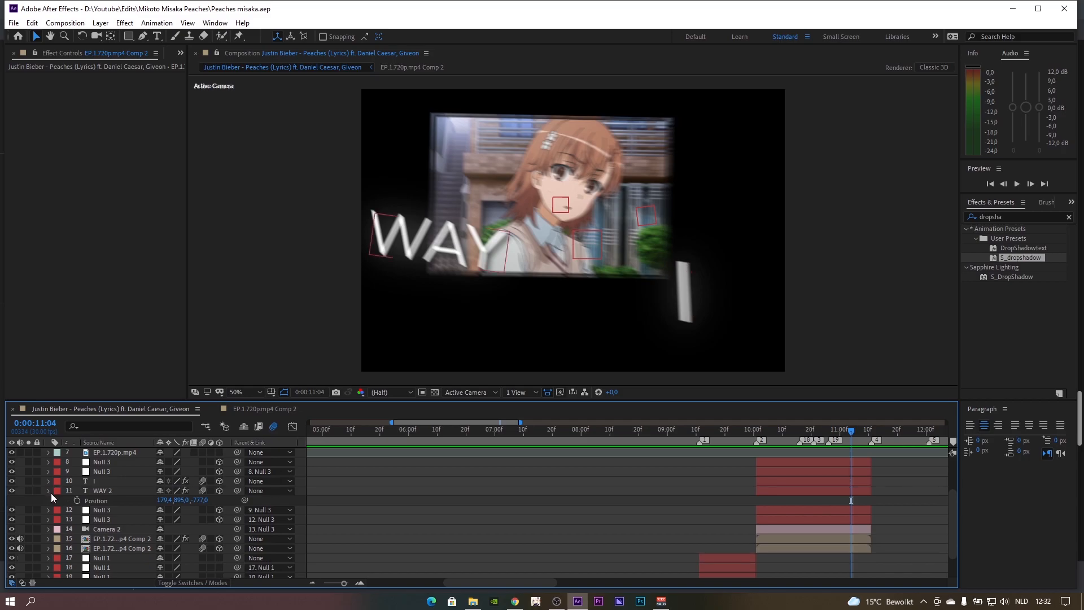
click(49, 492)
drag(307, 538, 290, 466)
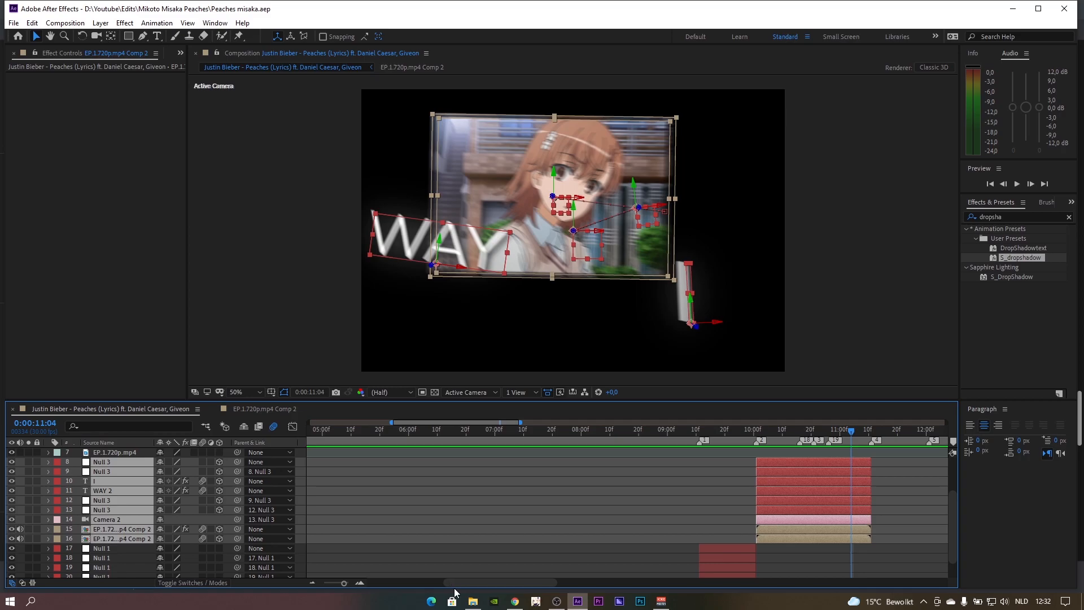
key(ctrl+shift+c)
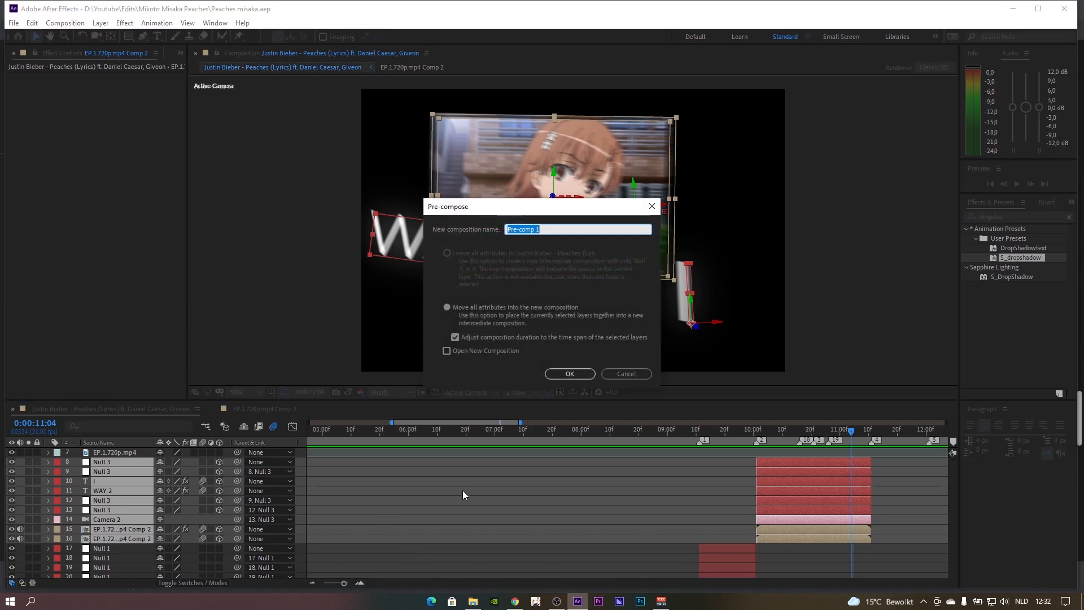
click(574, 375)
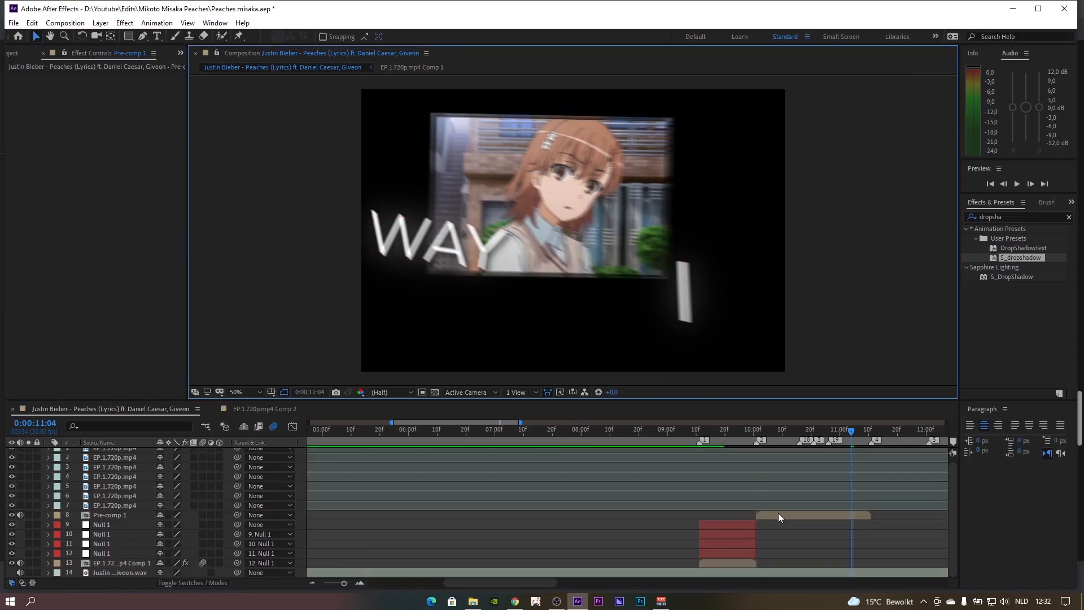
key(ctrl+z)
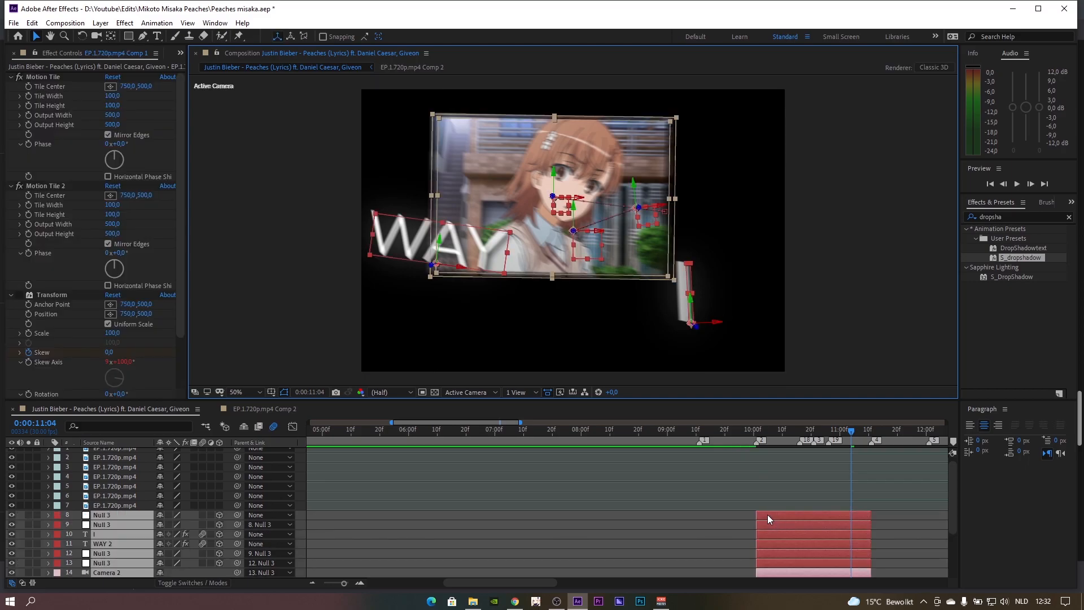
key(ctrl+shift+c)
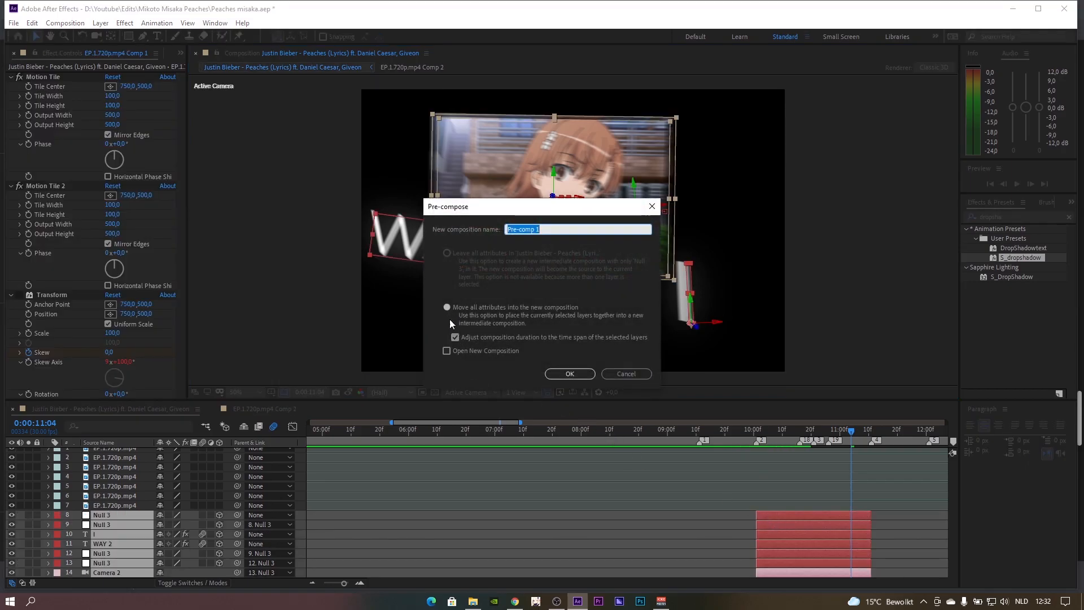
click(570, 375)
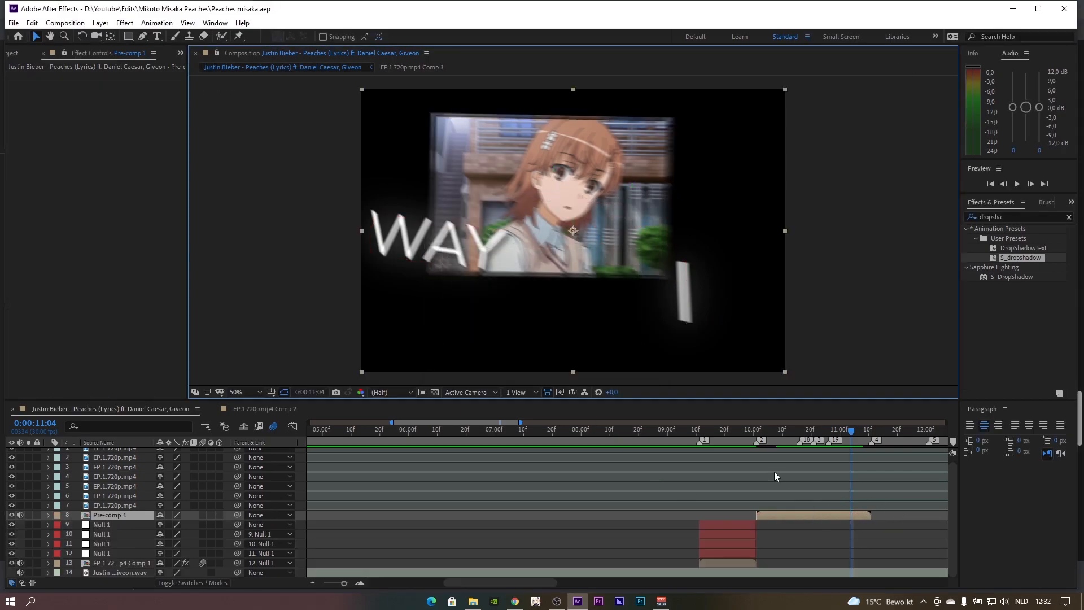
Add a null object above Pre-comp 1 and trim it to the pre-comp's span, from 0:00:10:01 to 0:00:11:11
click(756, 432)
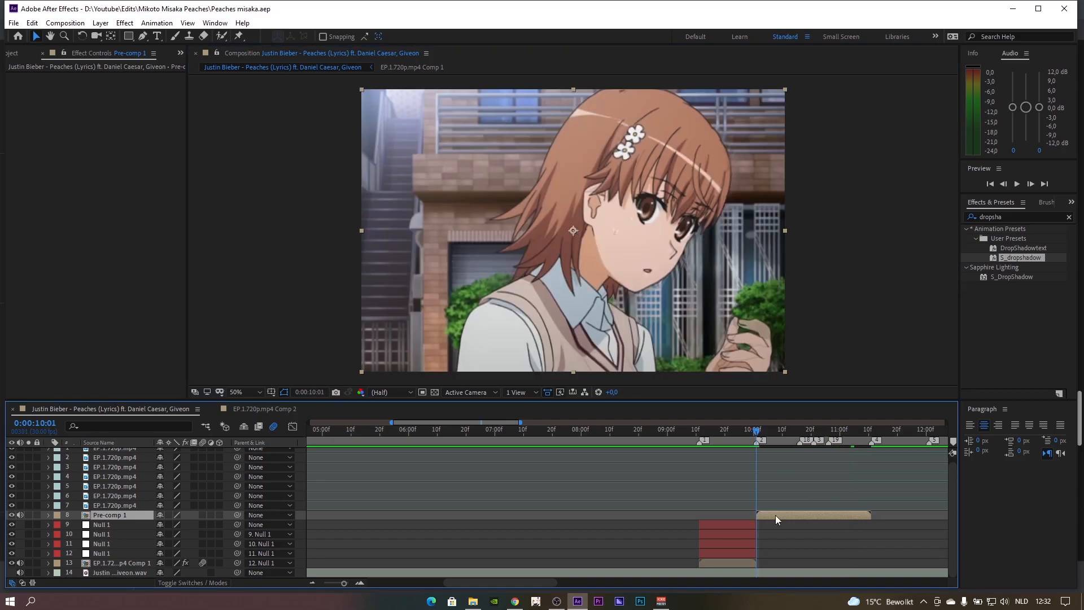
key(ctrl+alt+shift+y)
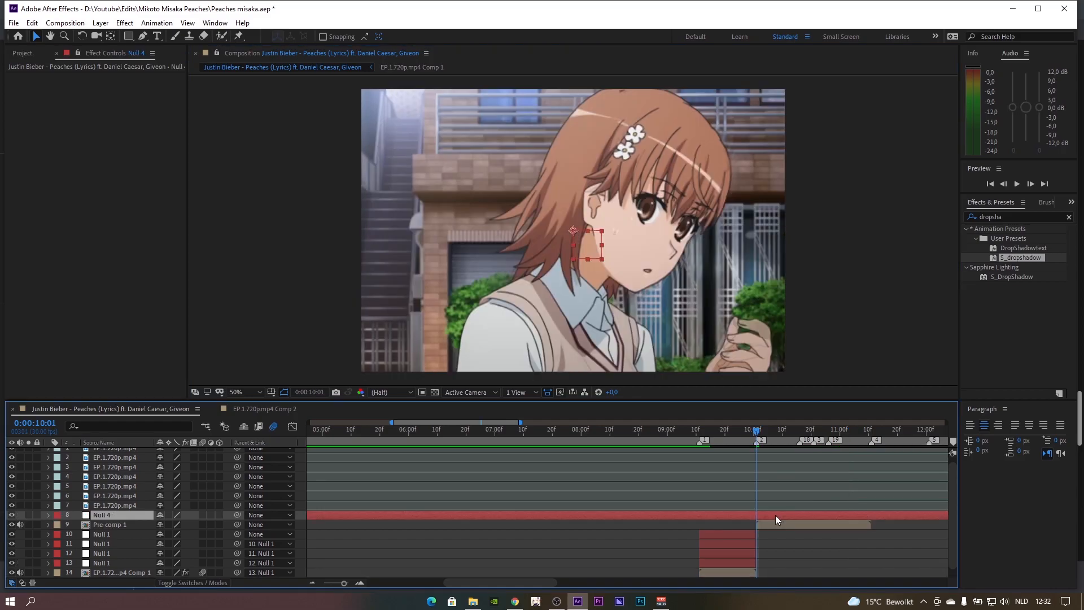
key(ctrl+shift+d)
click(752, 523)
key(Delete)
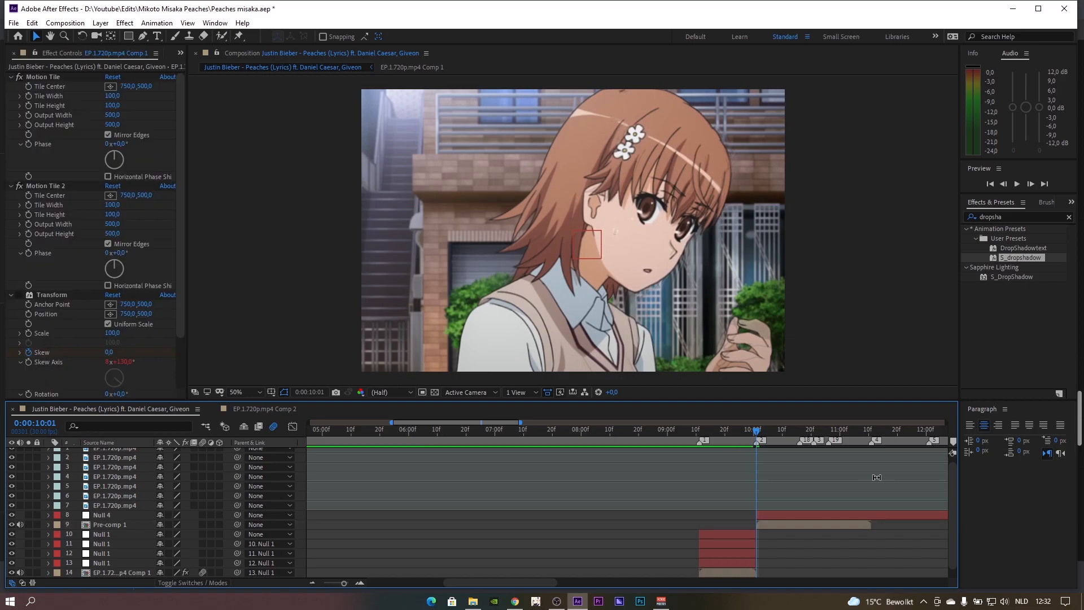
click(870, 432)
click(872, 433)
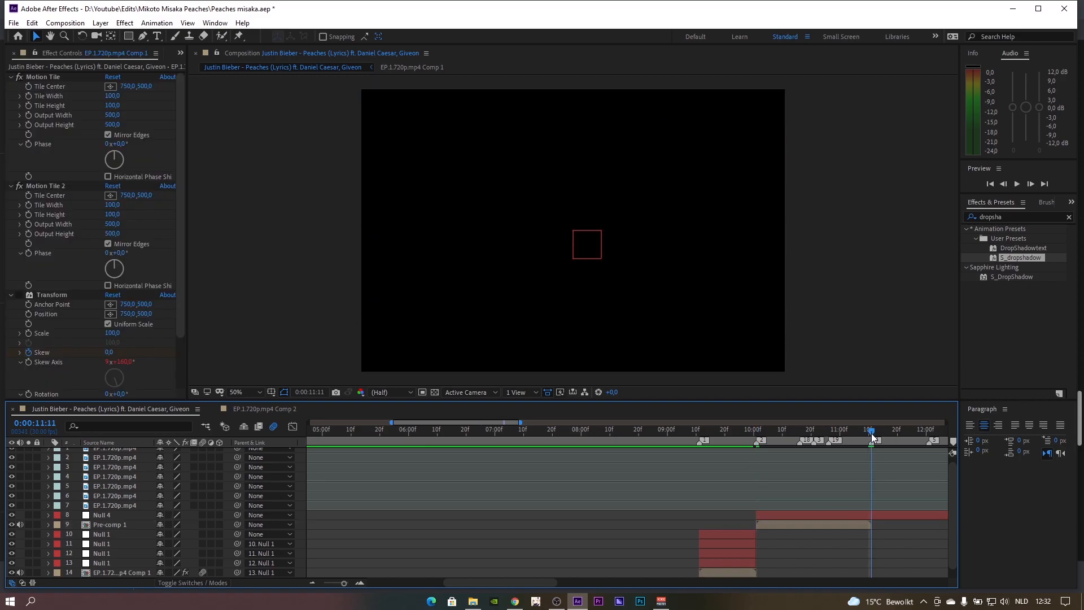
click(890, 515)
key(ctrl+shift+d)
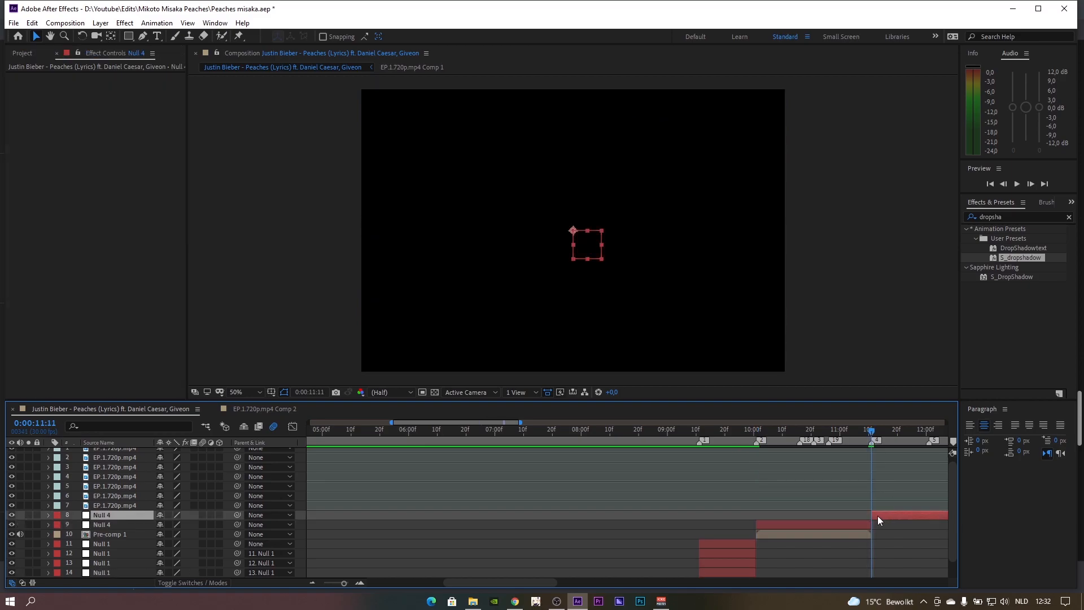
key(Delete)
Duplicate the trimmed Null 4 layer three times
key(ctrl+d)
key(ctrl+d)
key(ctrl+d)
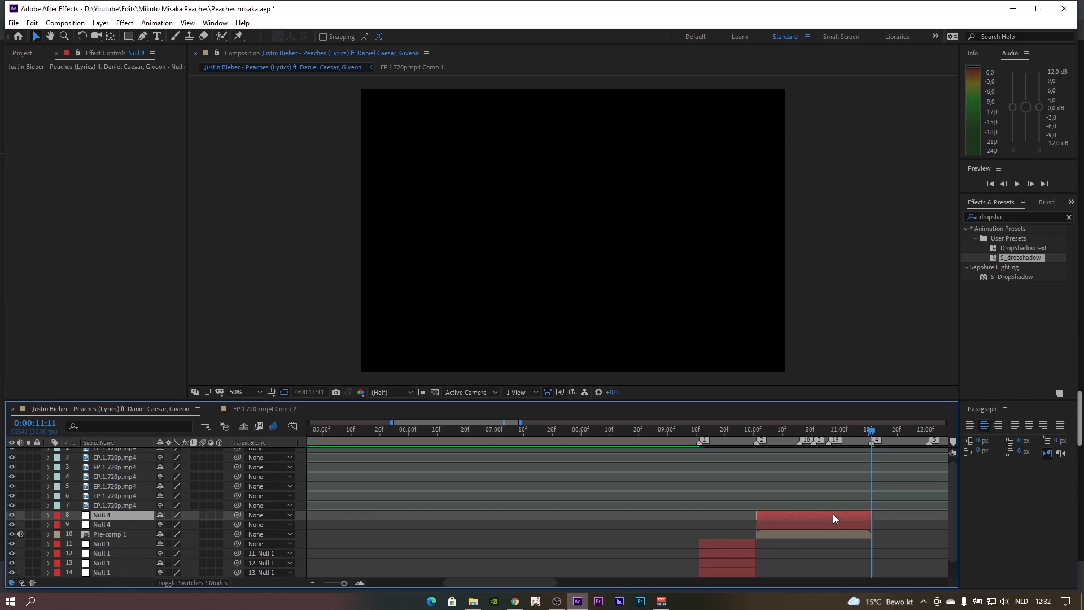
Parent Pre-comp 1 and the Null 4 layers in a chain, each to the null directly above, with motion blur on the pre-comp
click(799, 554)
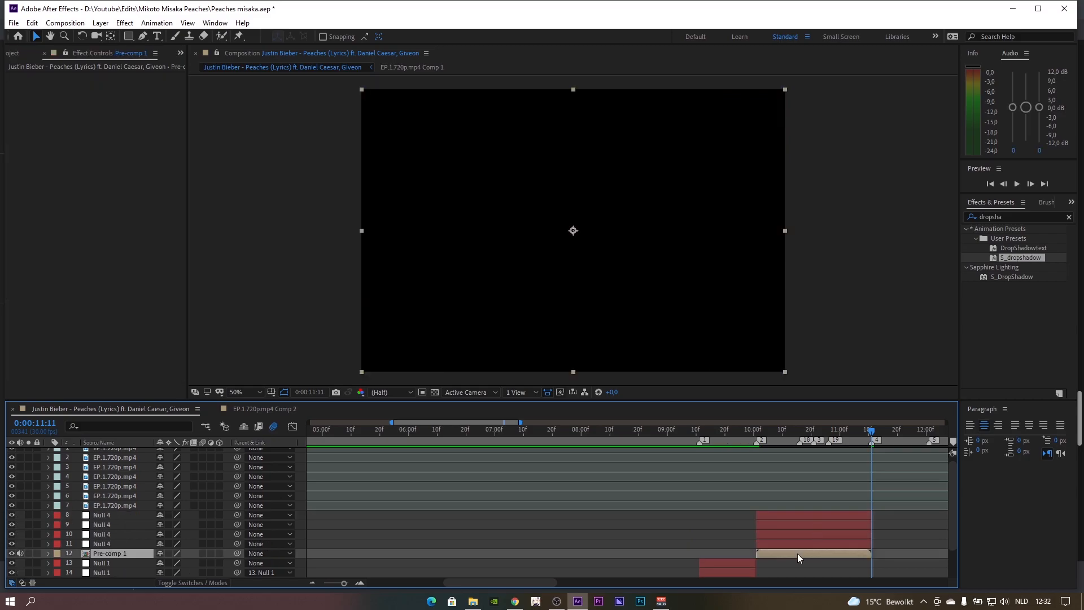
mouse_move(237, 553)
mouse_down()
mouse_move(222, 545)
mouse_move(234, 541)
mouse_move(225, 534)
mouse_up()
drag(235, 532, 220, 516)
Animate the scale of the lowest Null 4 from 15% at 0:00:10:01 to 100% about 21 frames later
drag(749, 435, 757, 472)
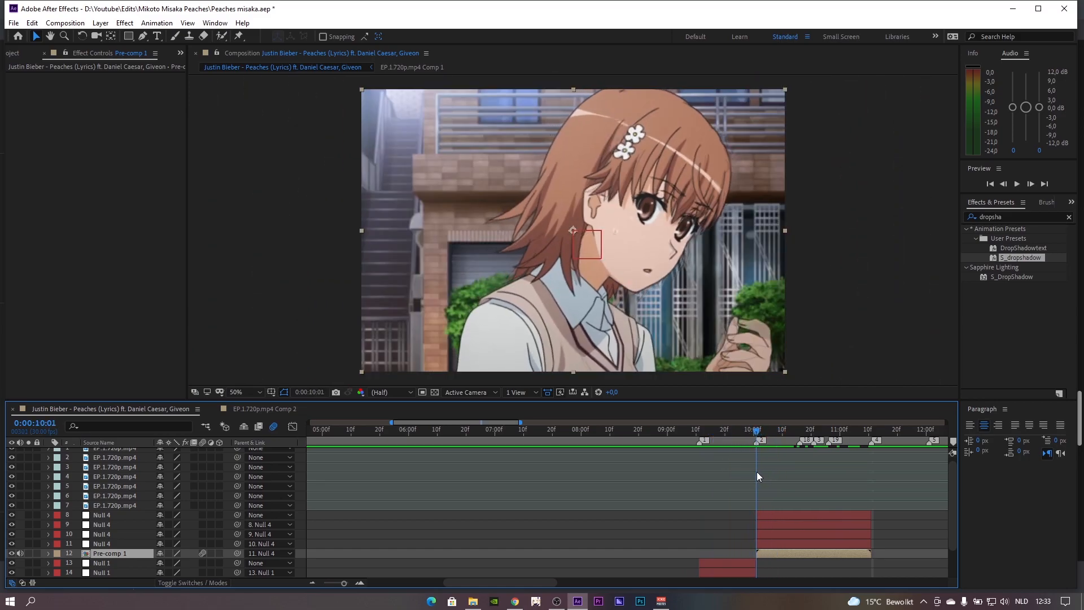
click(772, 542)
key(s)
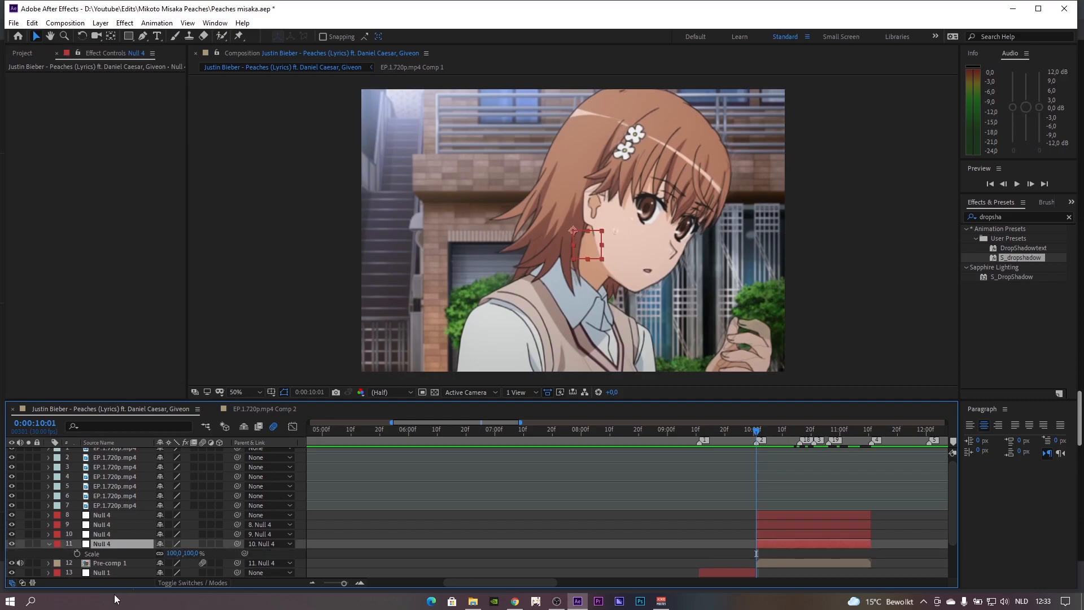
click(77, 554)
drag(757, 554, 817, 554)
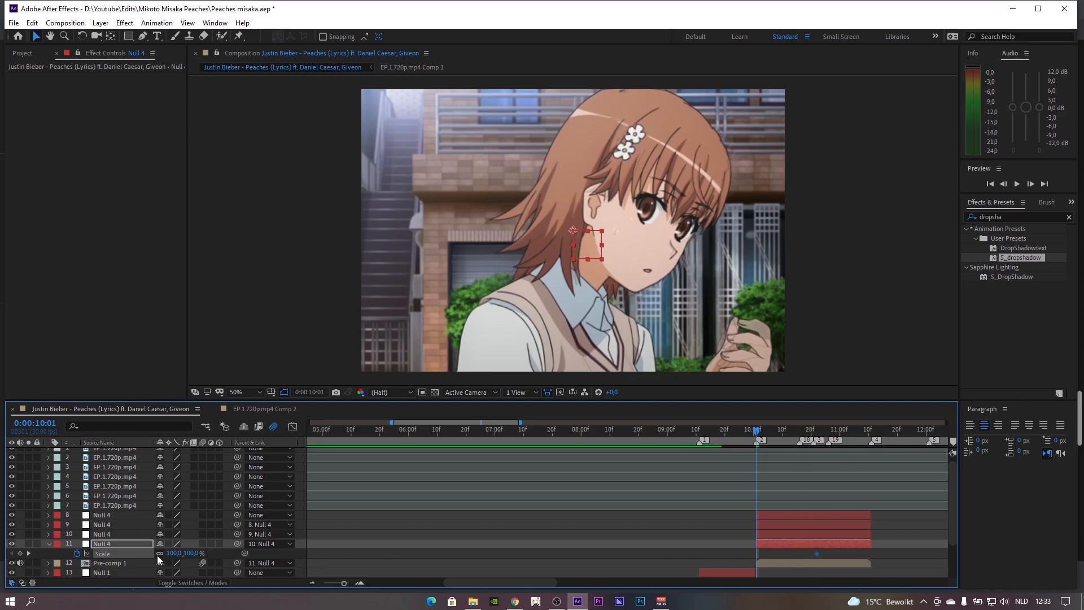
click(174, 554)
text(15)
key(Return)
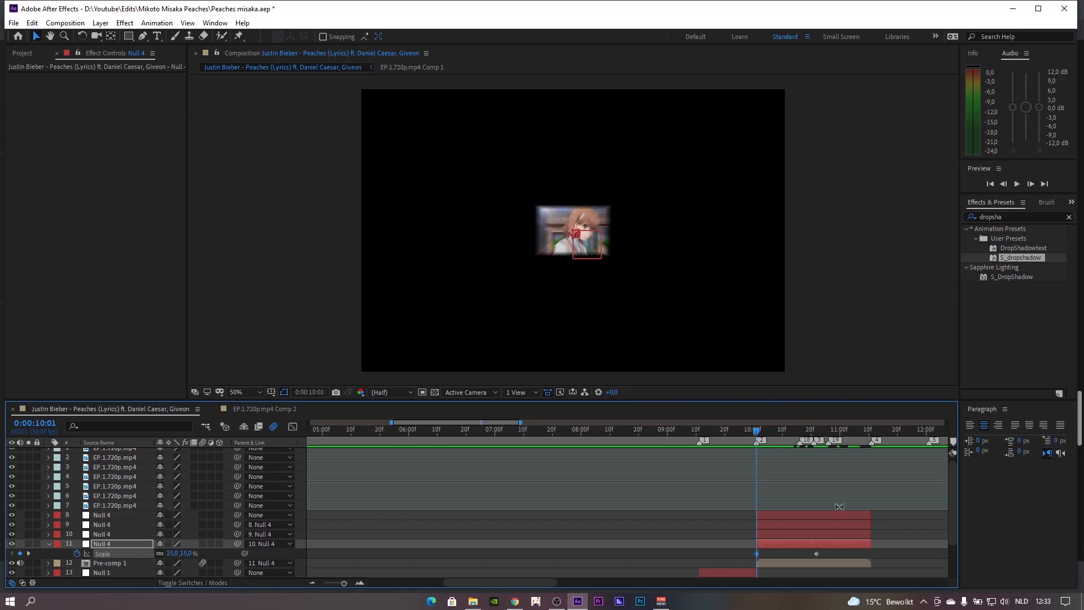
Easy-ease both scale keyframes of the lowest Null 4 and shape the value graph to rise steeply at first and level off gradually
drag(834, 559, 695, 550)
key(F9)
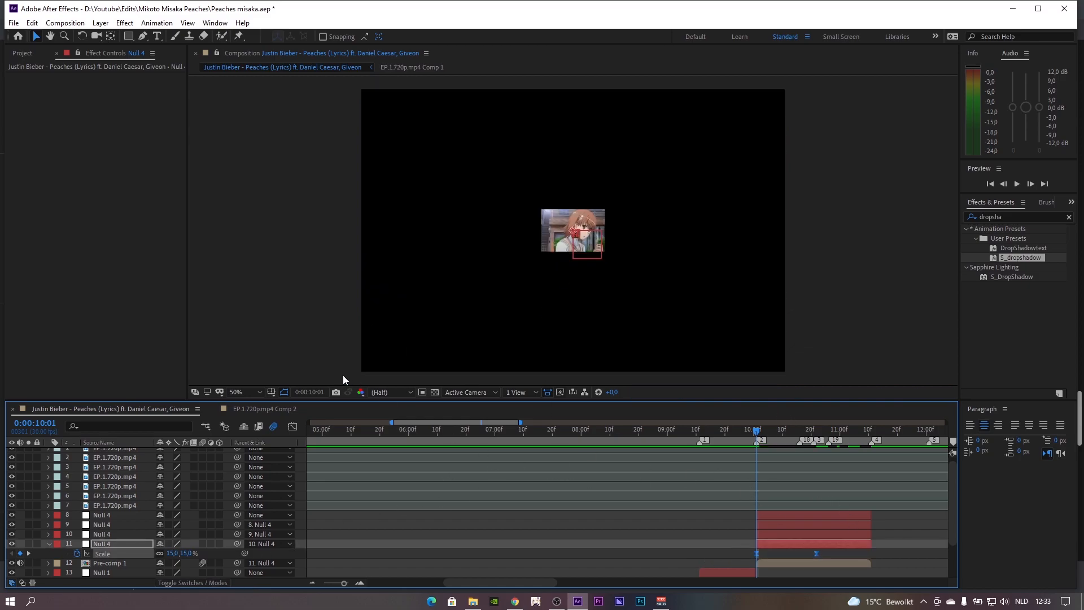
click(292, 427)
click(514, 572)
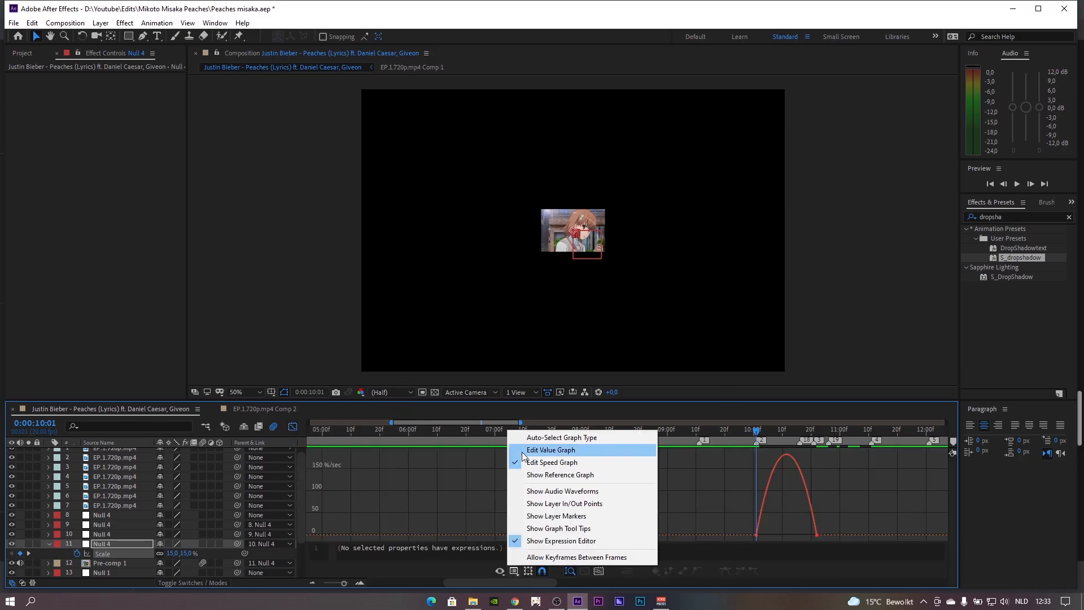
click(567, 450)
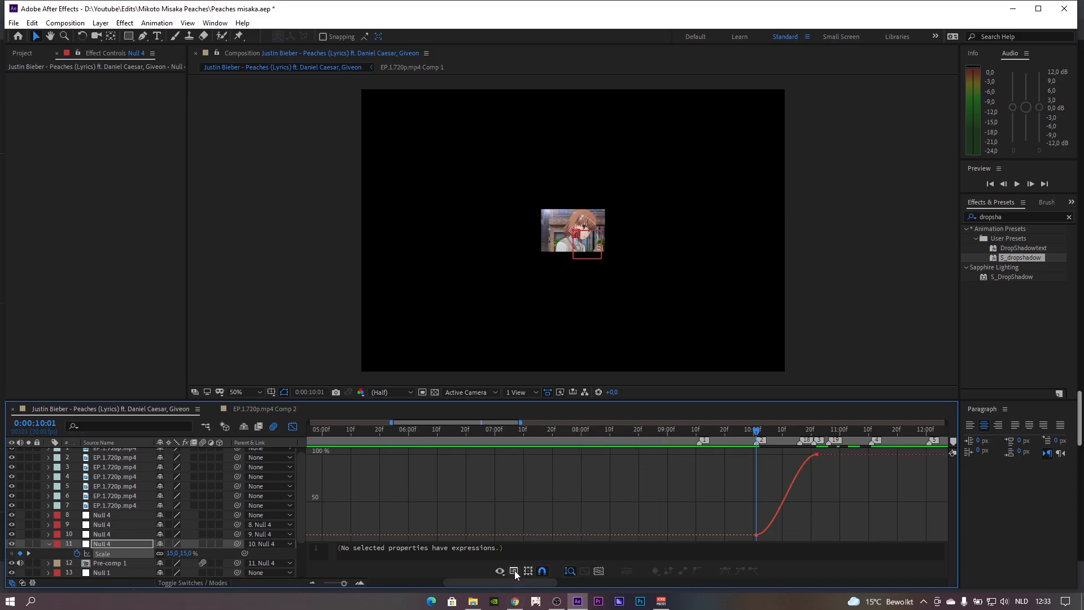
drag(748, 529, 792, 545)
drag(391, 422, 487, 443)
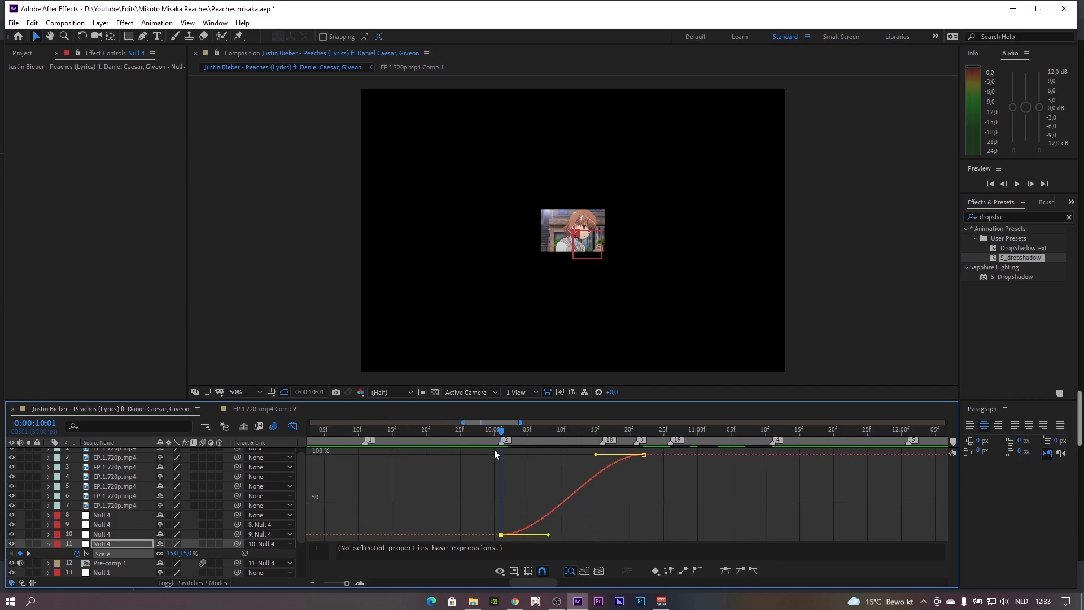
drag(550, 535, 469, 463)
drag(597, 458, 517, 455)
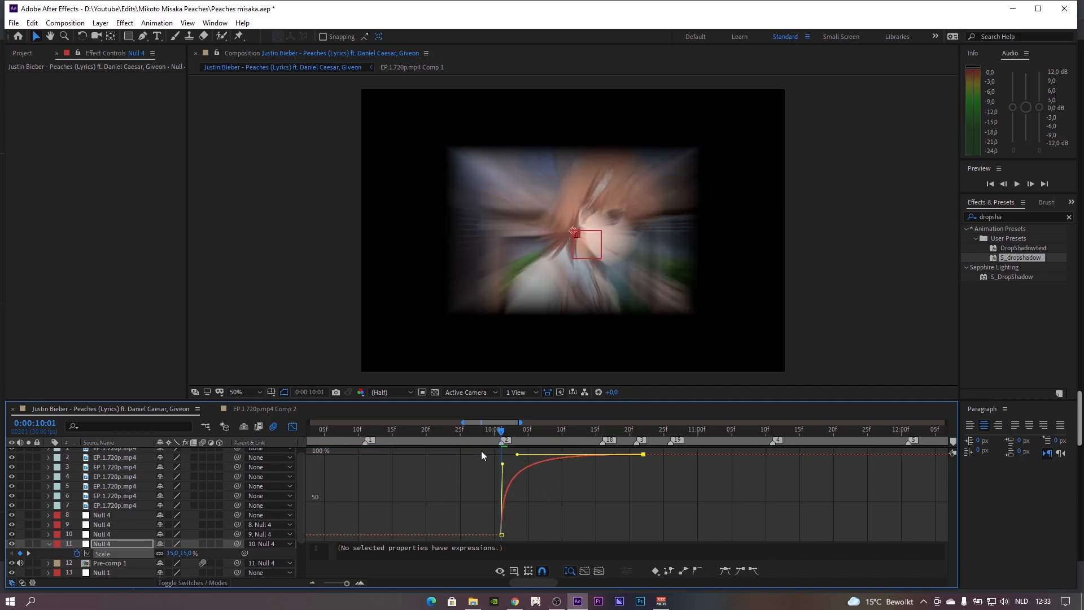
click(295, 428)
Leave the graph view, select Pre-comp 1, and search the effects and presets for motion tile
click(842, 525)
click(731, 564)
scroll(843, 514, down, 1)
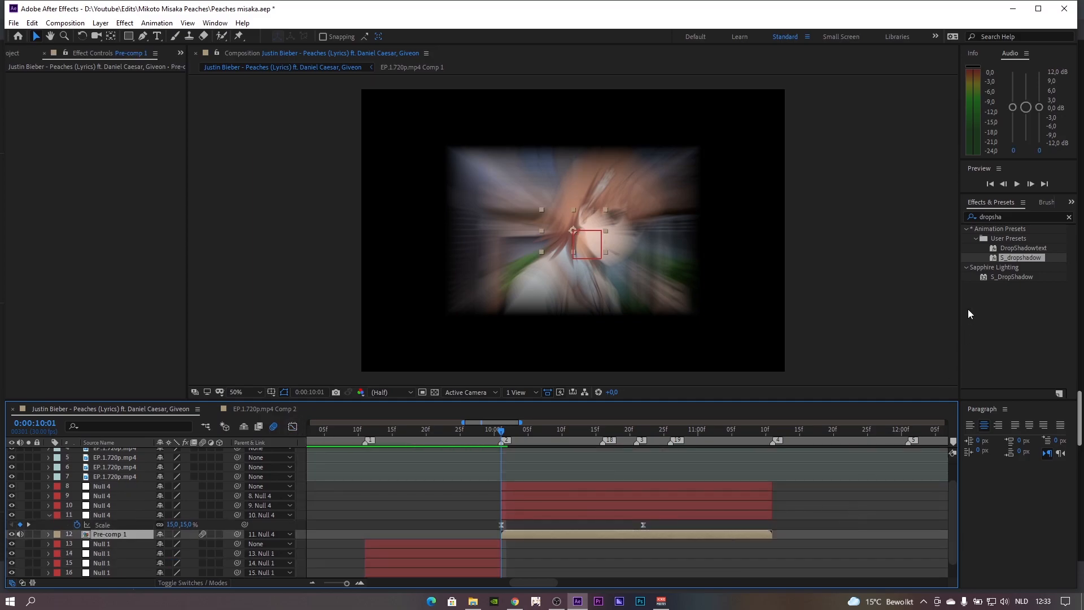
double_click(1000, 217)
text(m)
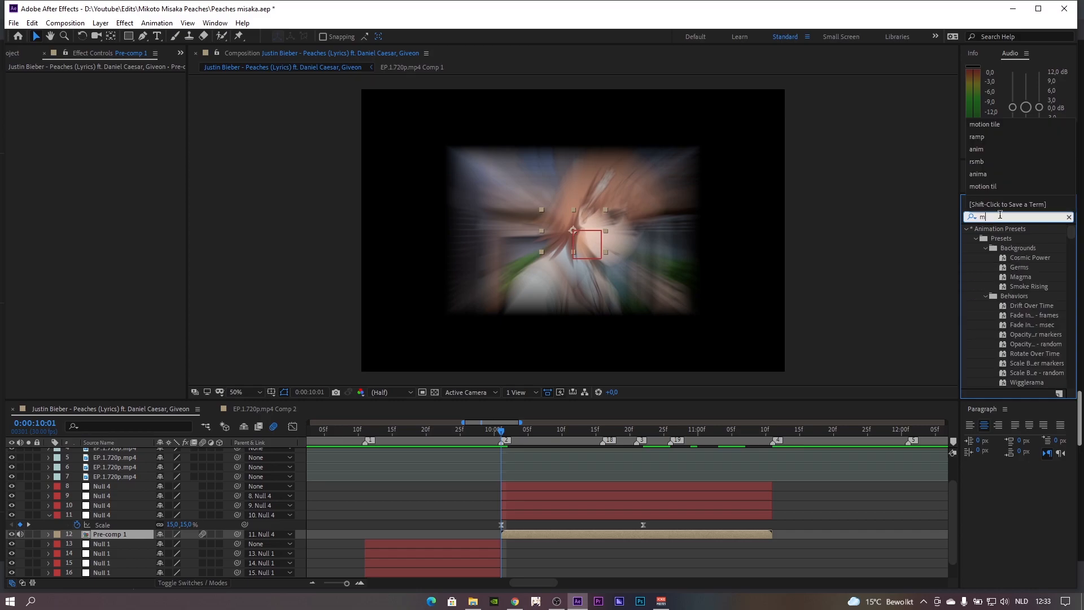
text(otion tile)
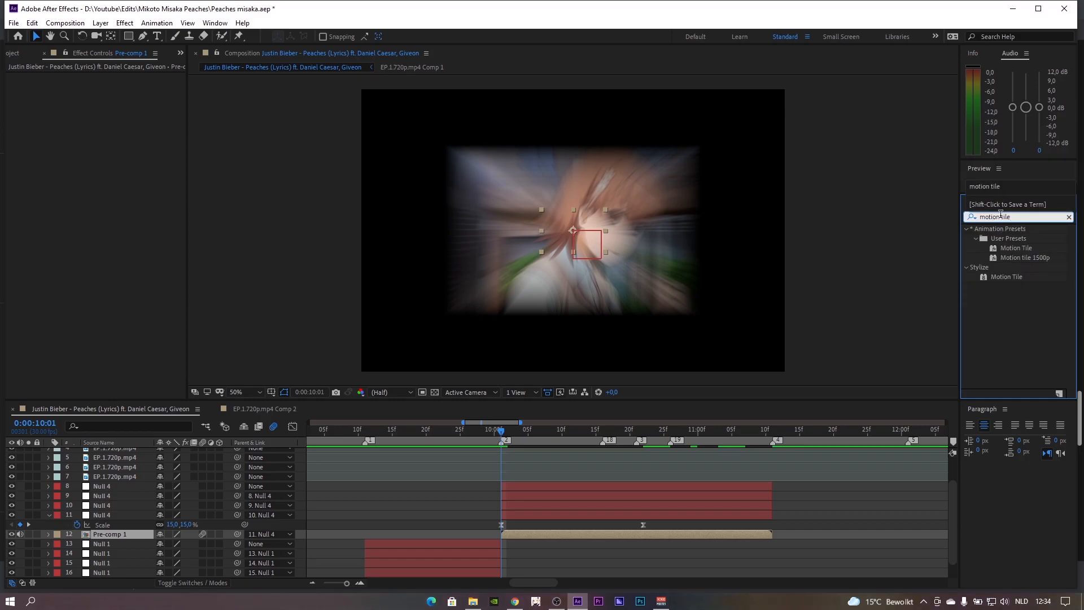
Try the Motion tile 1500p preset and the Motion Tile preset on Pre-comp 1, undoing each
drag(1040, 256, 625, 531)
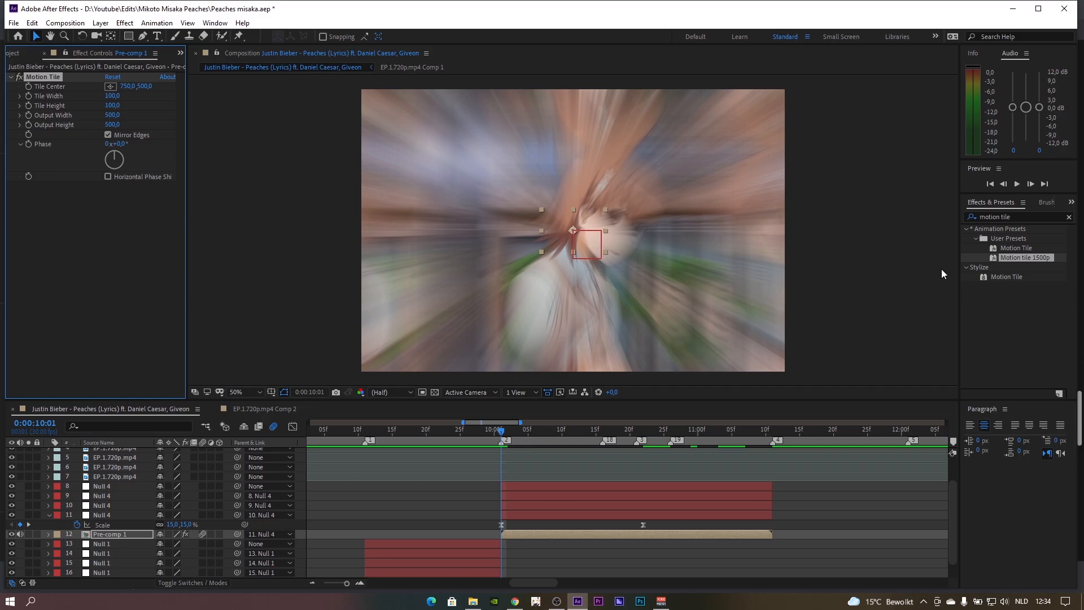
key(ctrl+z)
drag(1018, 246, 675, 531)
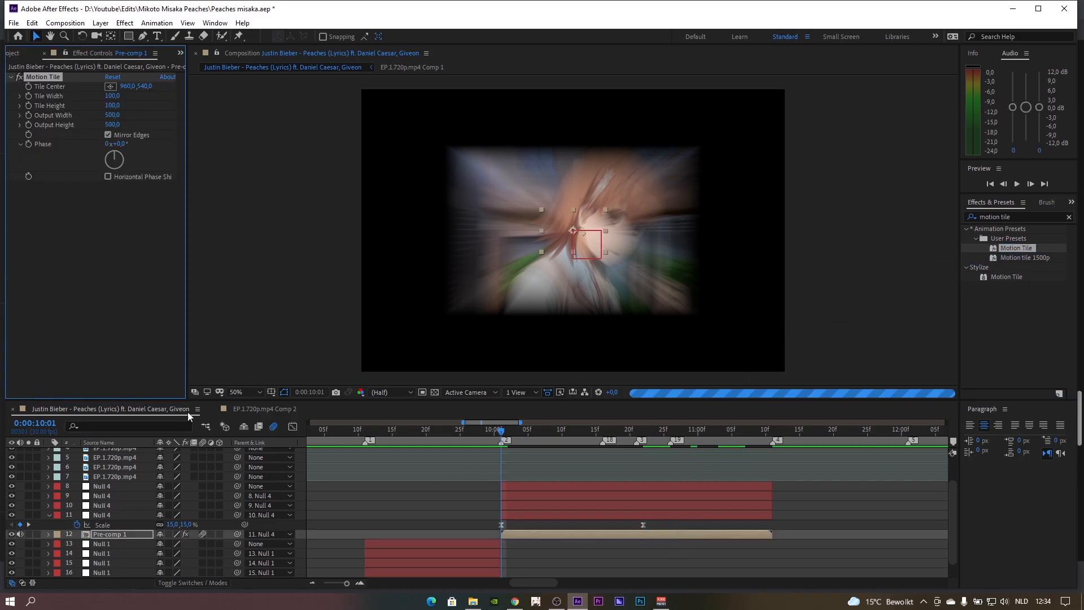
click(116, 123)
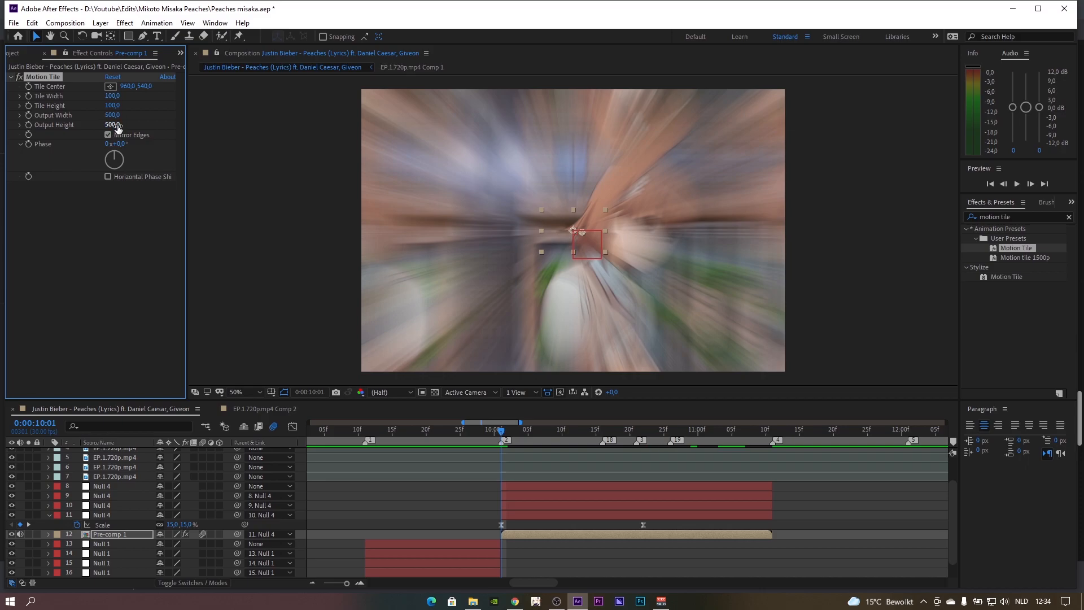
key(ctrl+z)
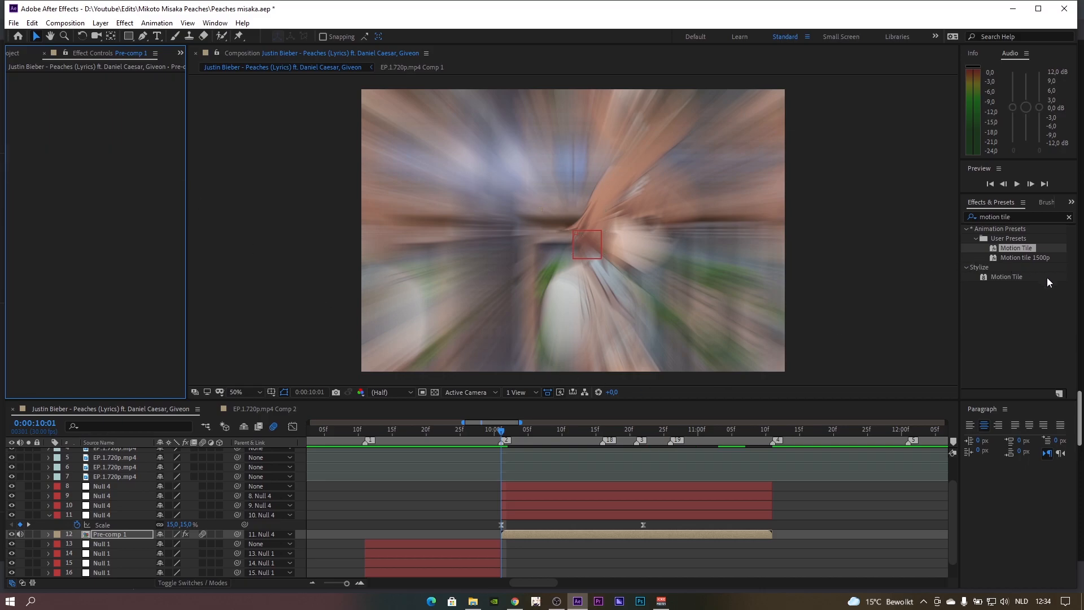
Apply the Motion tile 1500p user preset to Pre-comp 1
click(1024, 258)
drag(709, 531, 709, 534)
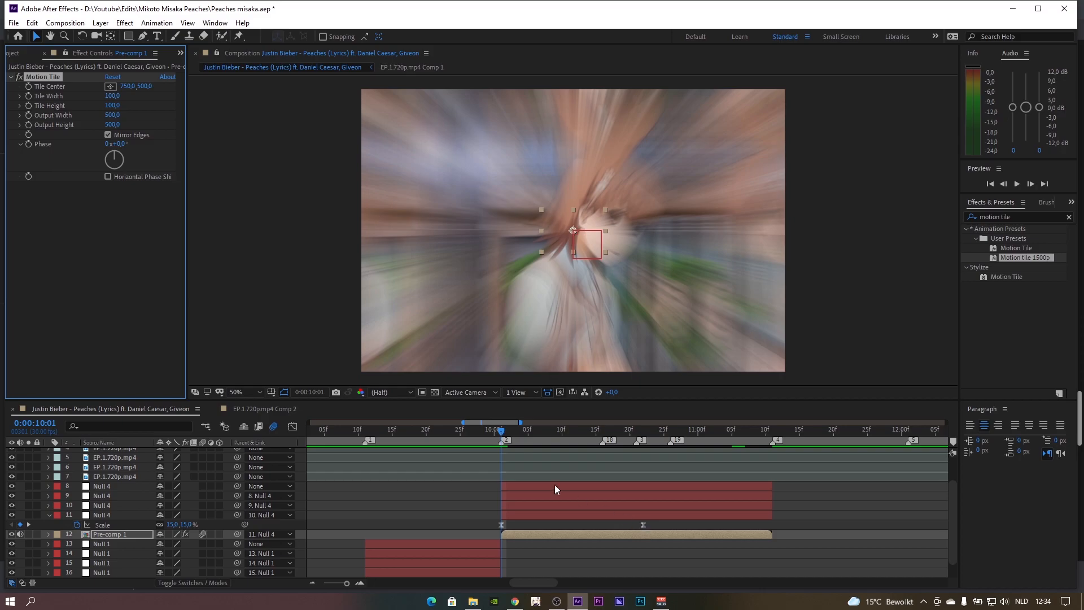
Play back the zoom transition and scrub through Pre-comp 1 up to 0:00:10:18 to check the frame edges
drag(464, 423, 398, 423)
drag(627, 436, 326, 440)
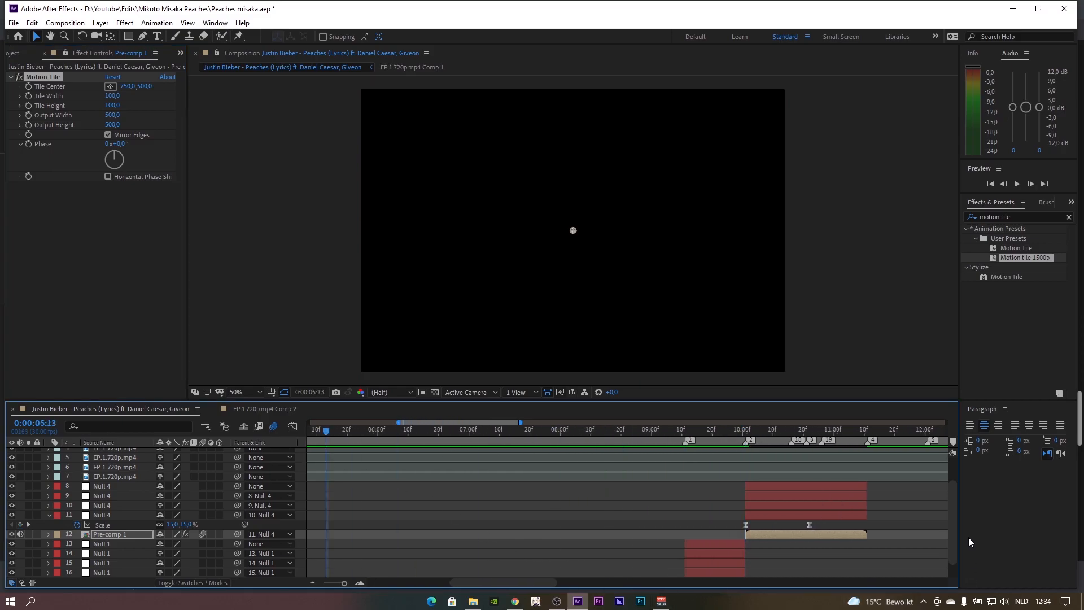
key(space)
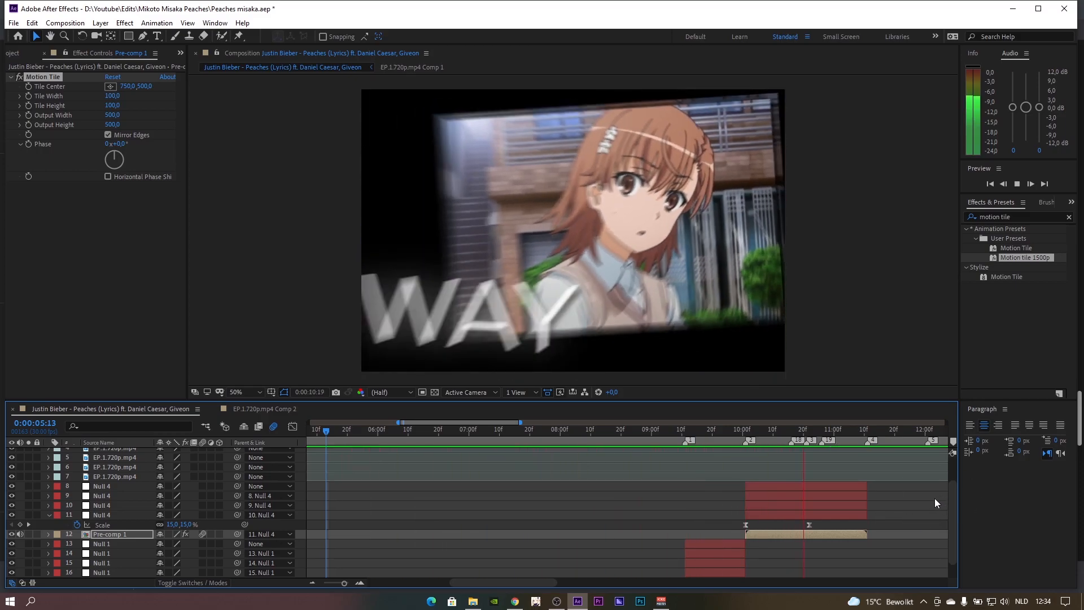
drag(733, 436, 766, 443)
key(space)
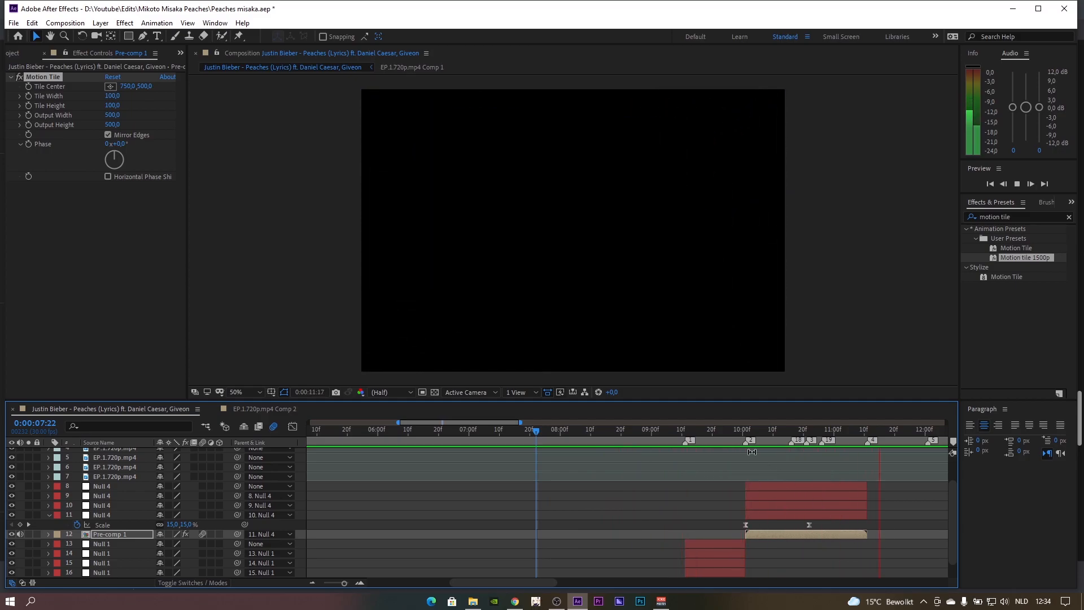
click(745, 428)
drag(746, 426, 767, 426)
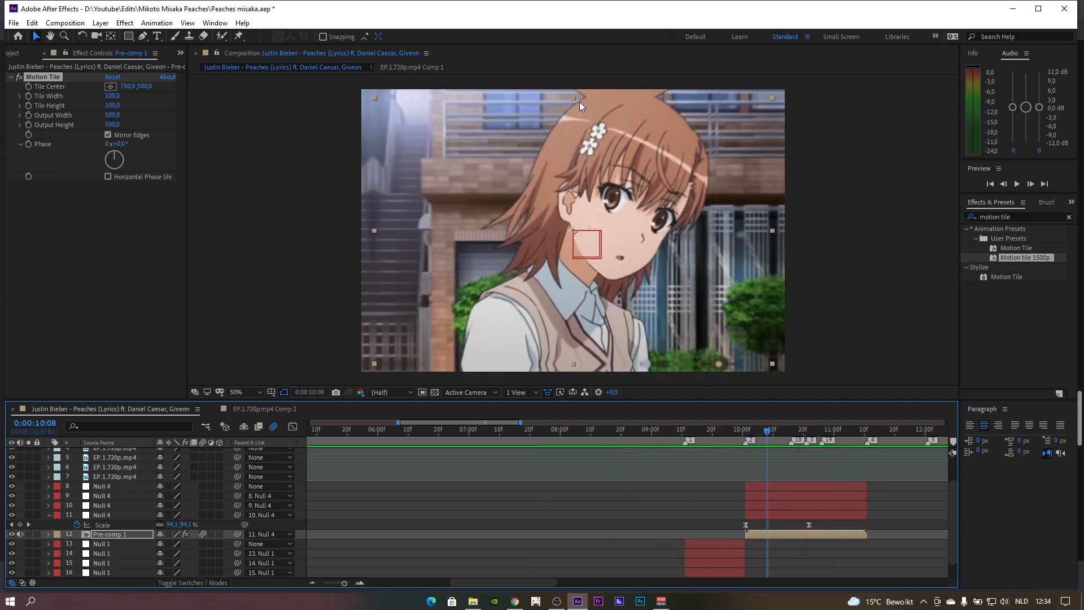
drag(780, 438, 798, 438)
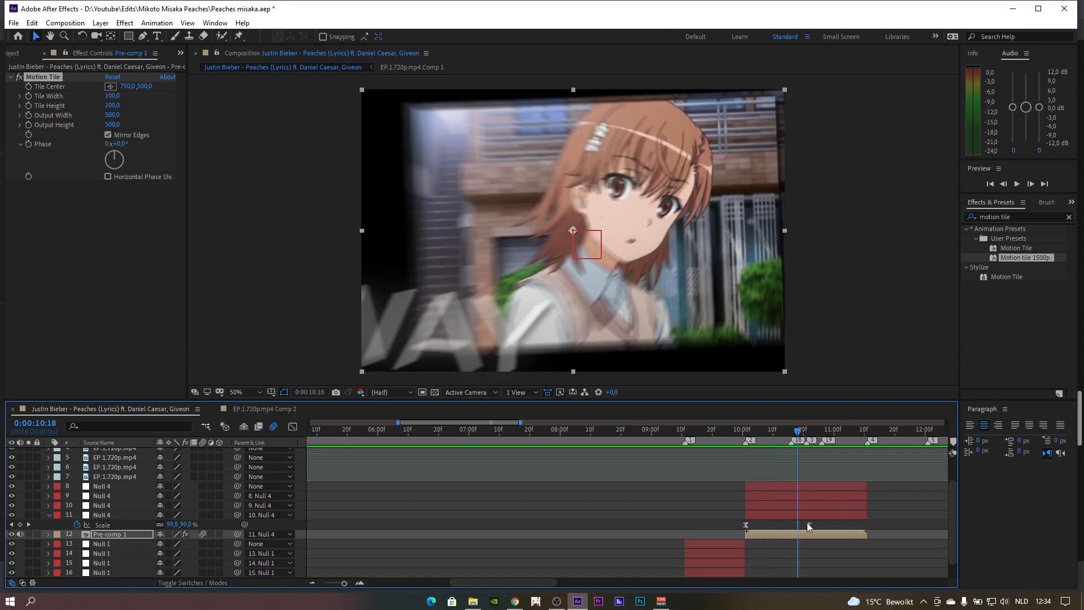
Set the scale of Pre-comp 1 to 115%
click(804, 544)
click(804, 535)
key(s)
click(173, 543)
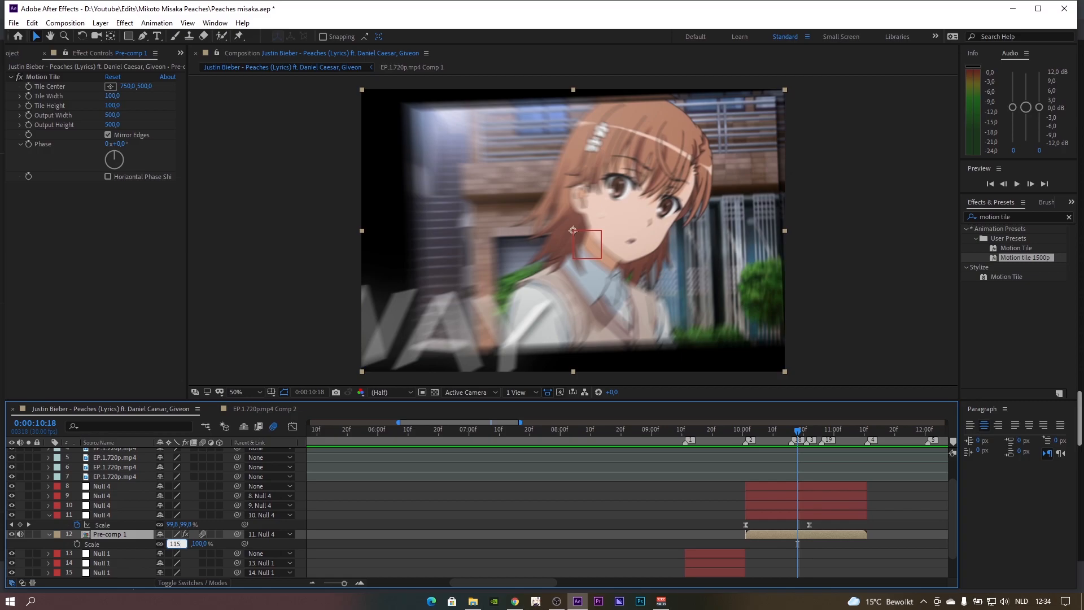
text(115)
key(Return)
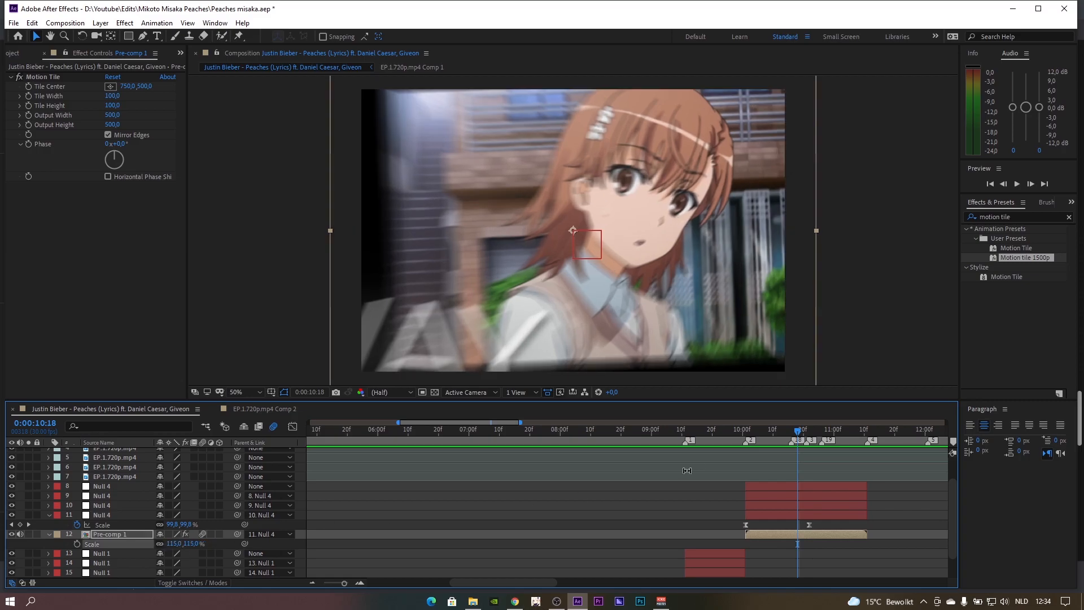
Save the project and preview the enlarged Pre-comp 1 through to 0:00:11:02
drag(700, 436, 299, 432)
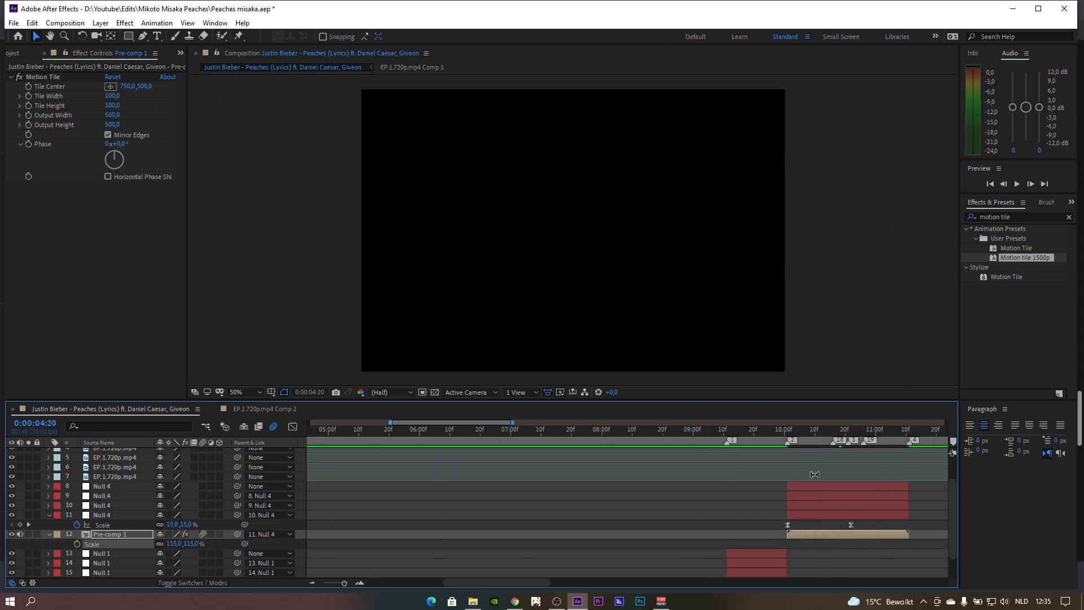
drag(602, 433, 410, 433)
key(ctrl+s)
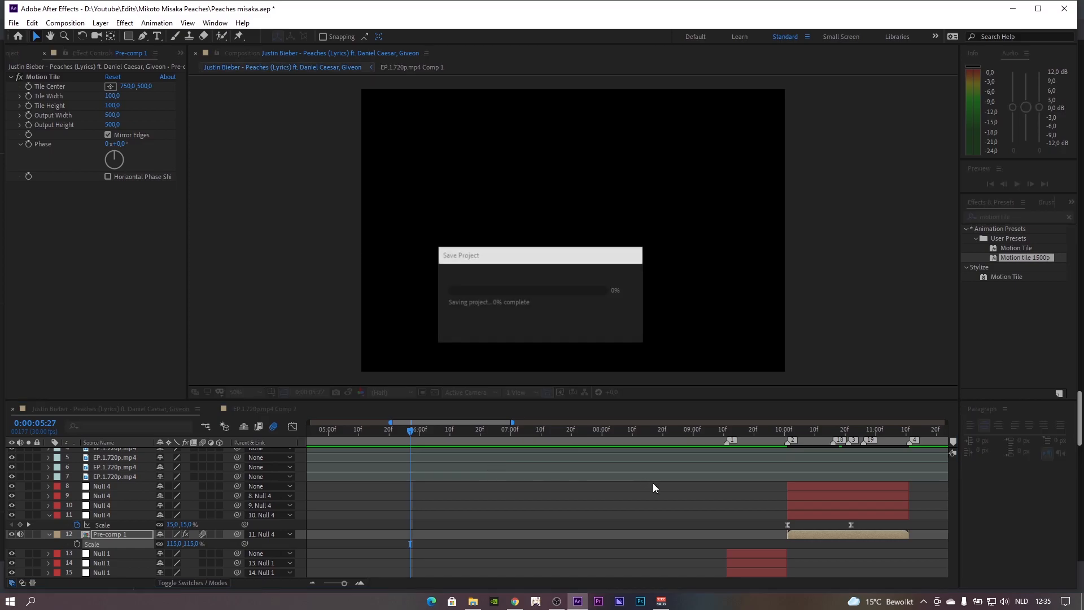
key(space)
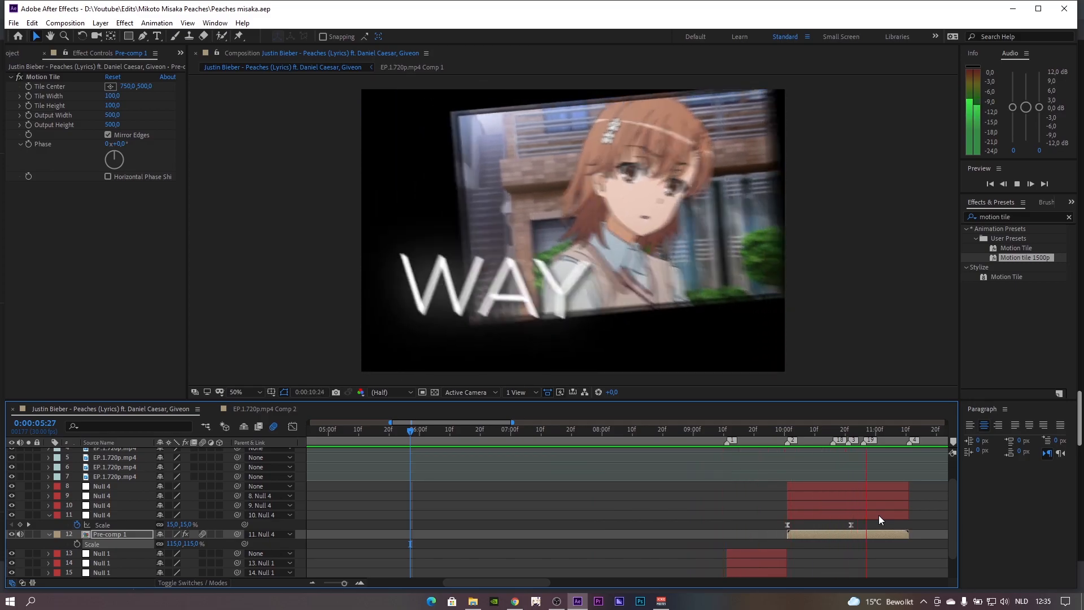
click(824, 430)
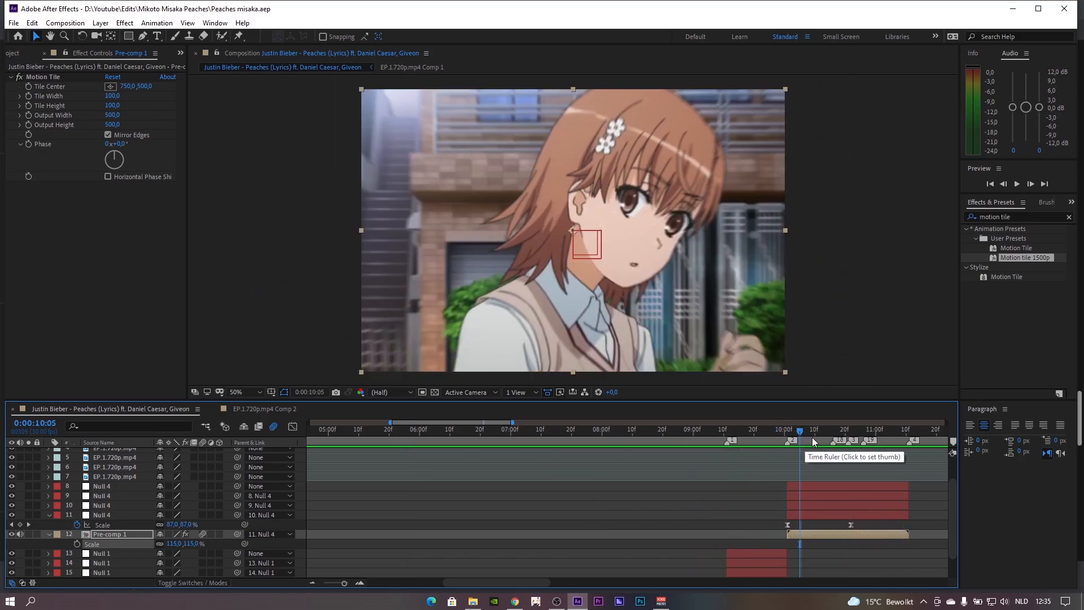
drag(840, 435, 881, 434)
Find the shake presets and apply paul's shake to Pre-comp 1 around the layer's start
click(1024, 216)
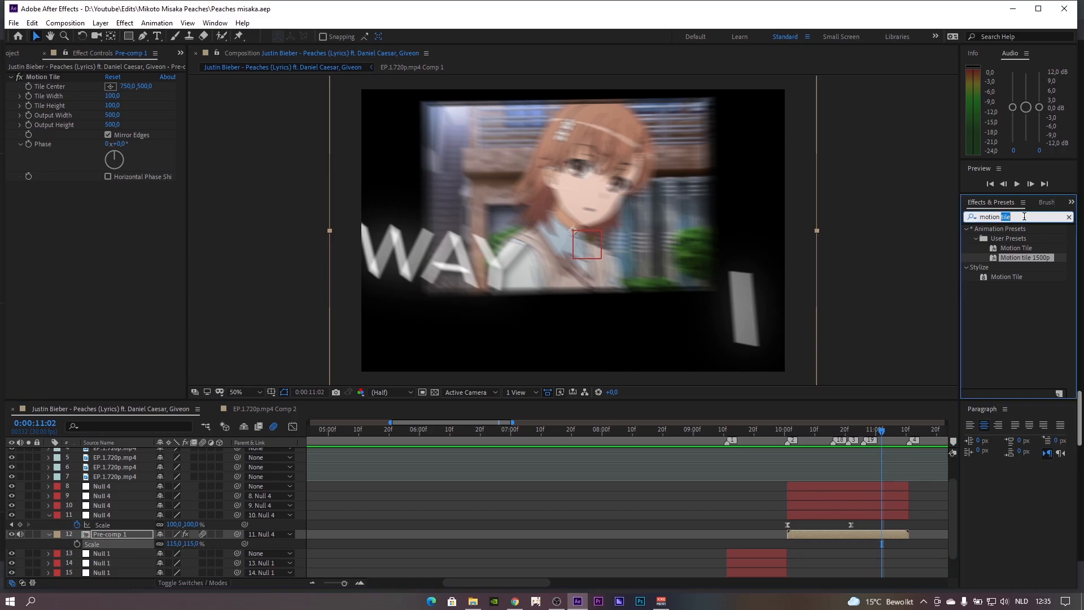
text(s)
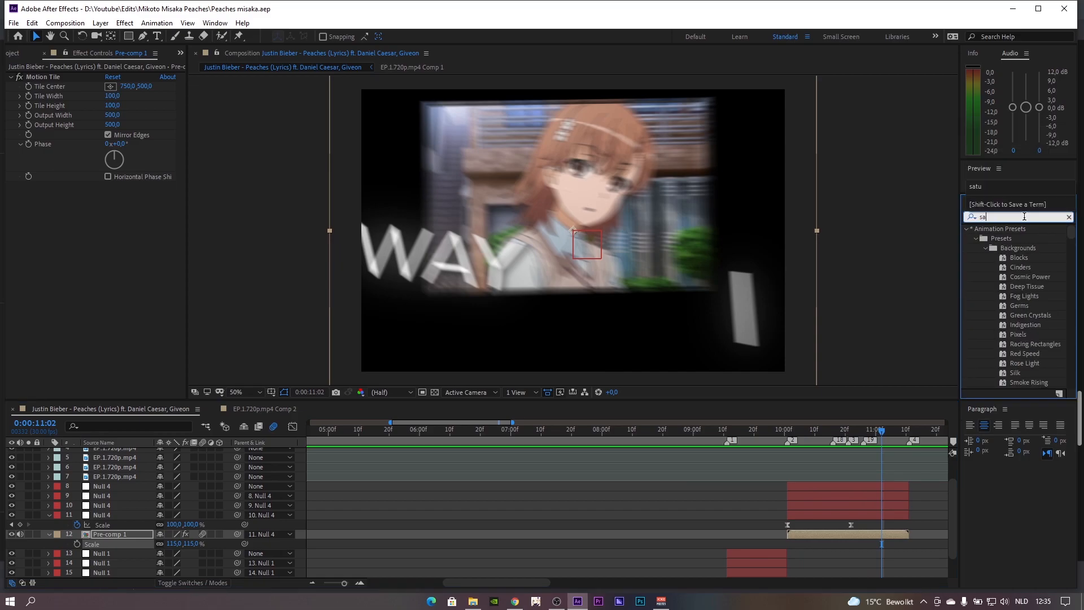
text(hake)
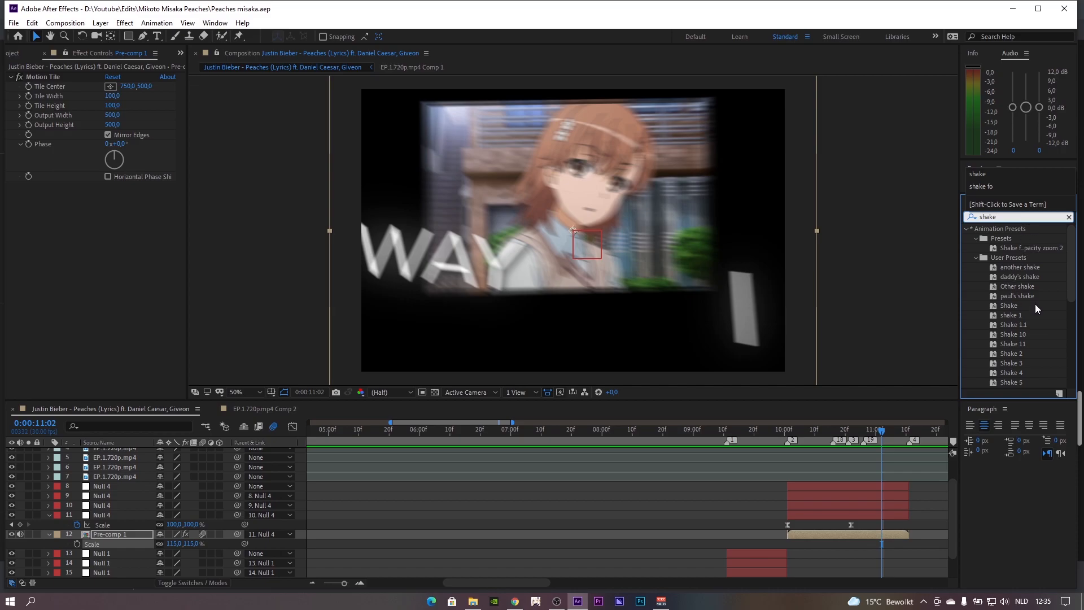
drag(1017, 296, 817, 540)
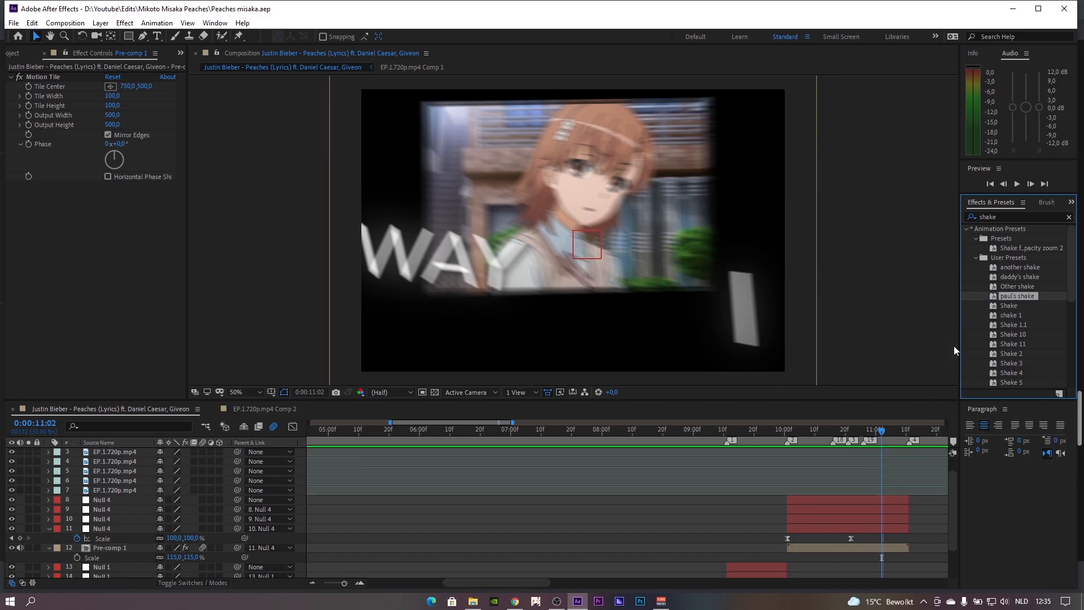
click(787, 432)
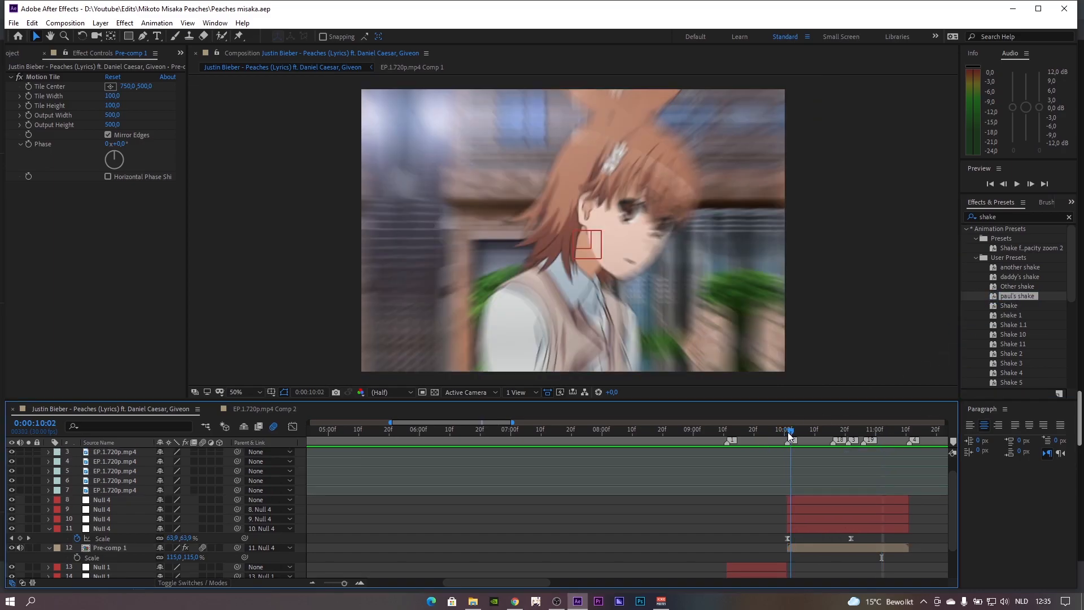
drag(1018, 300, 847, 550)
scroll(873, 519, down, 2)
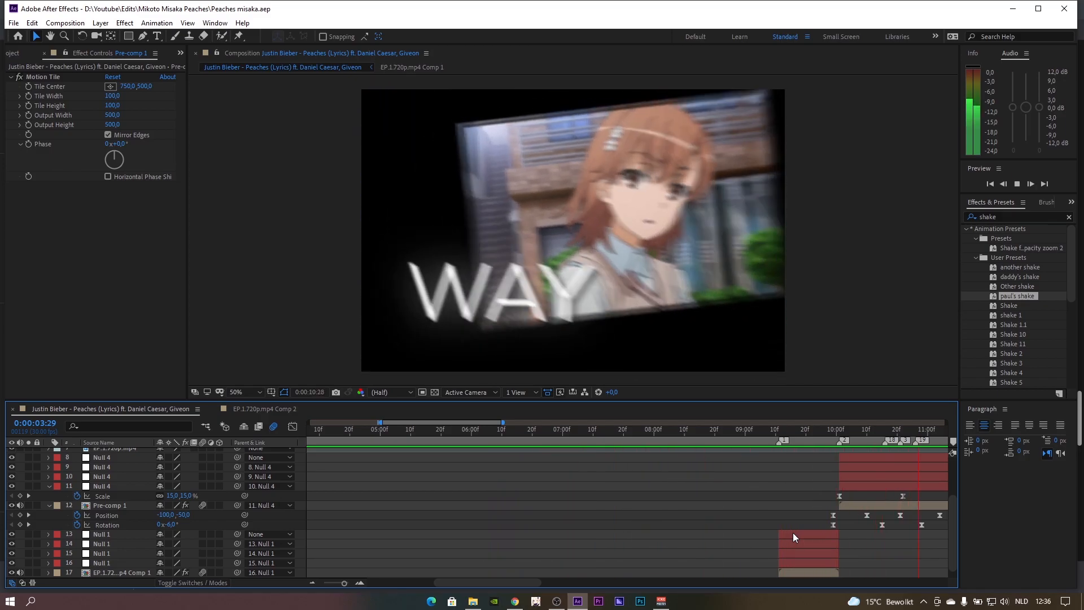
Play back Pre-comp 1 from before its start to its end to check the shake motion
key(space)
drag(495, 433, 594, 473)
key(space)
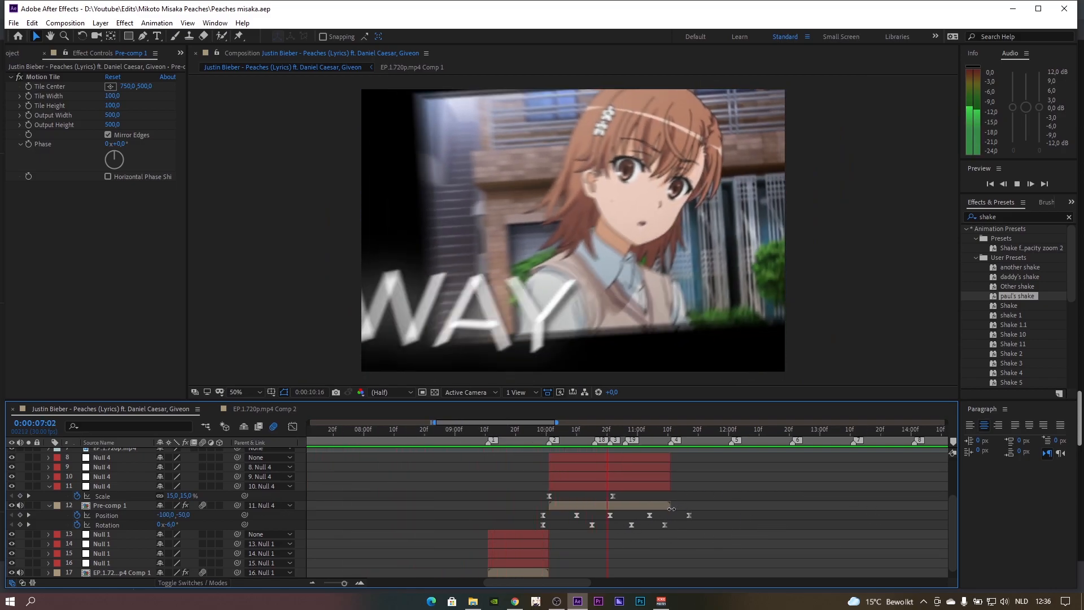
key(space)
key(space)
key(space)
key(space)
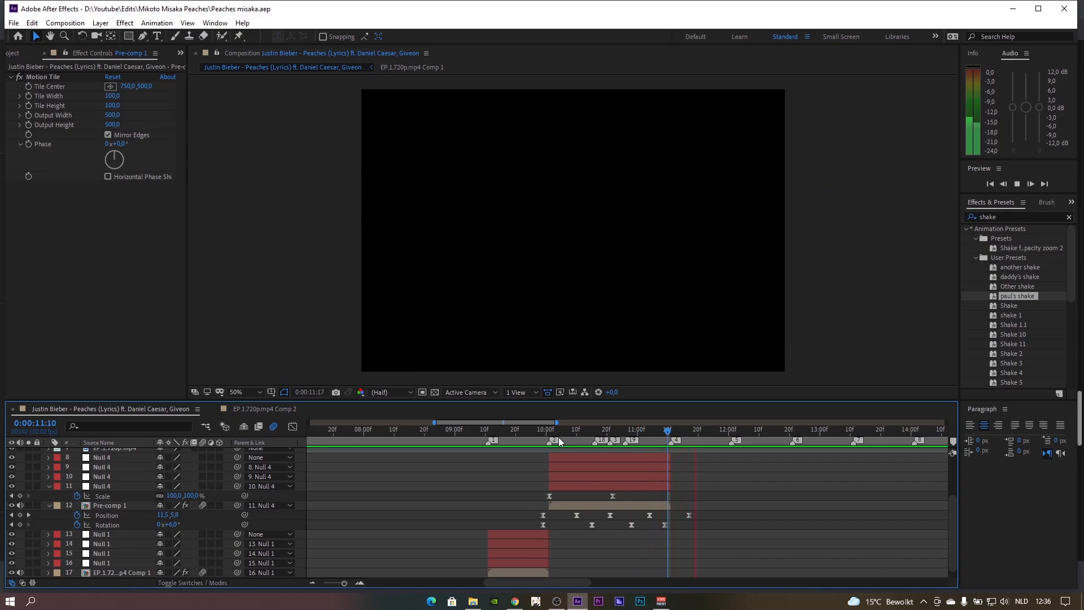
Replay the lead-in to the transition and scrub into Pre-comp 1 to 0:00:10:07 to examine the cut between the clips
drag(639, 454, 611, 452)
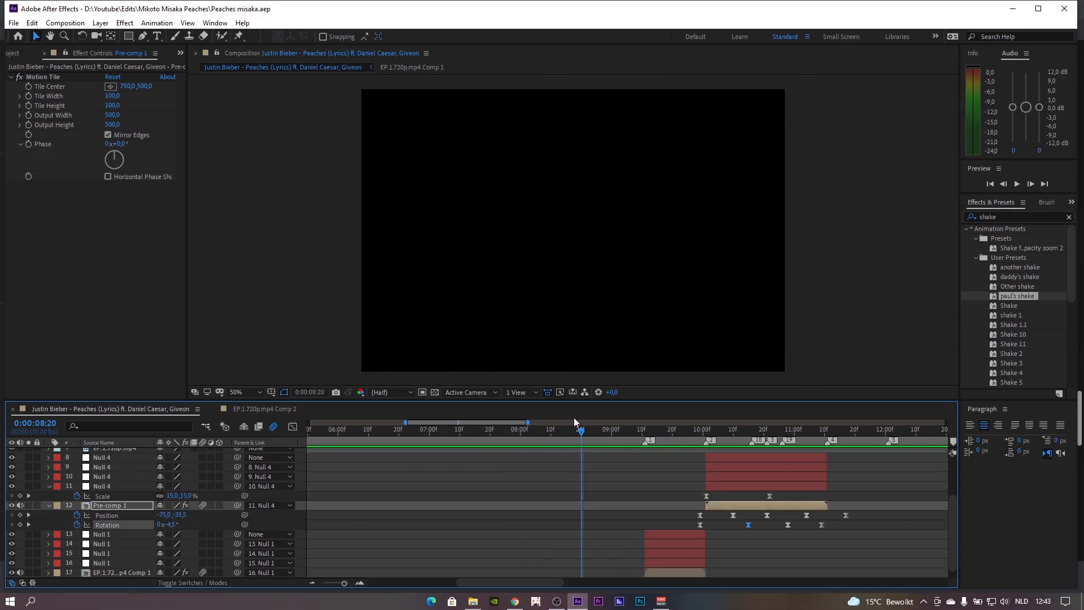
key(space)
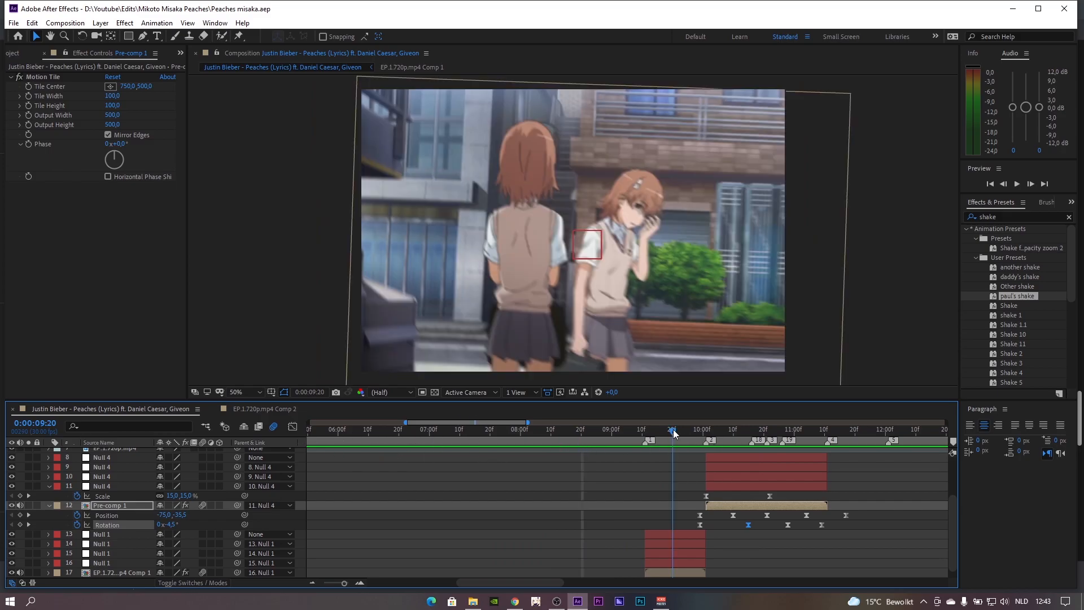
drag(543, 448, 391, 443)
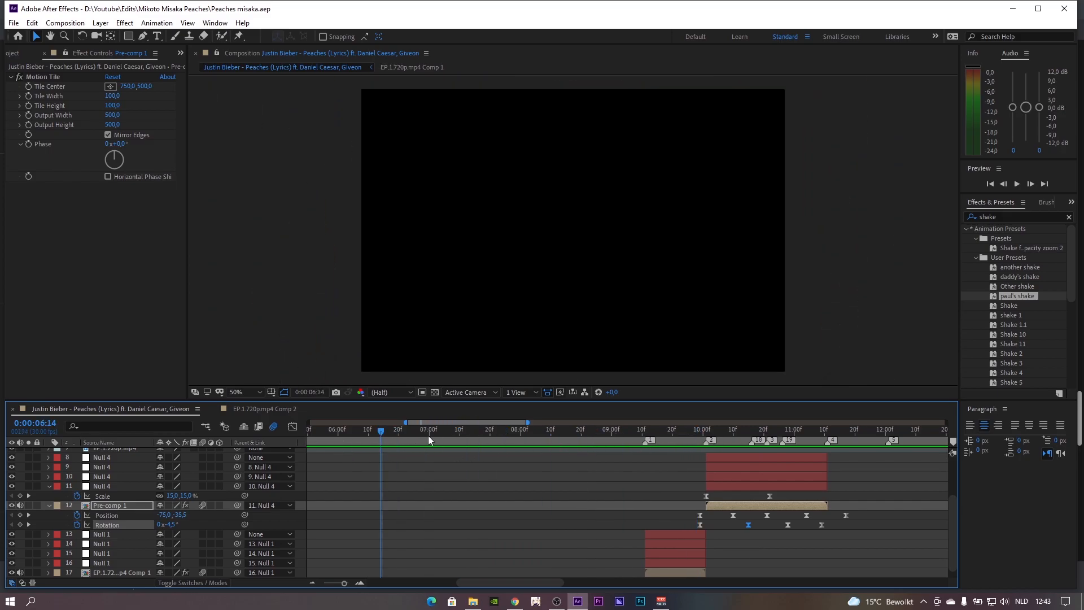
drag(621, 432, 566, 433)
key(space)
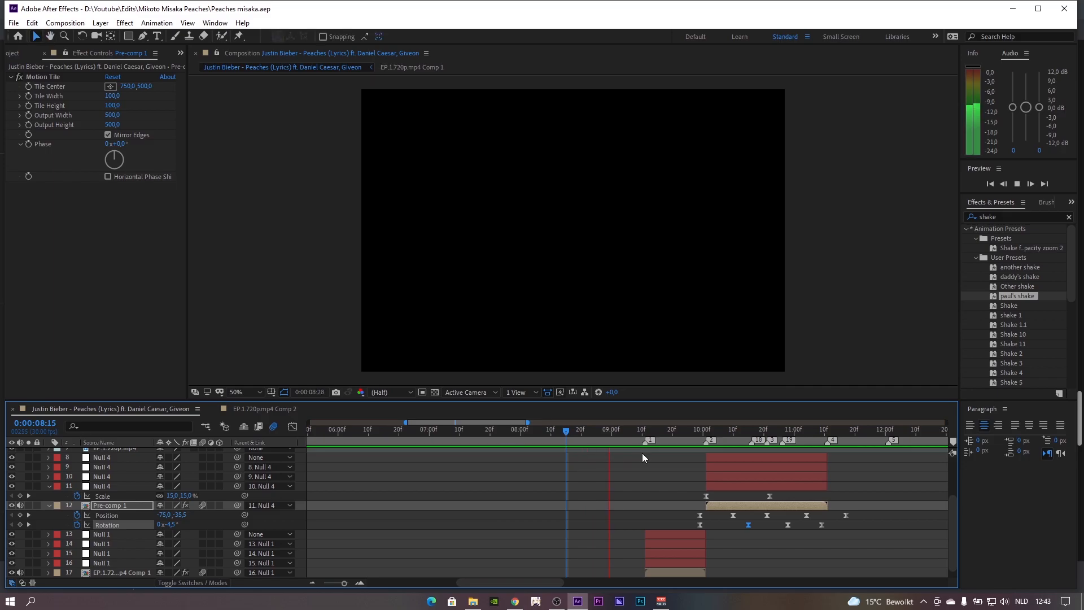
key(space)
drag(743, 433, 632, 466)
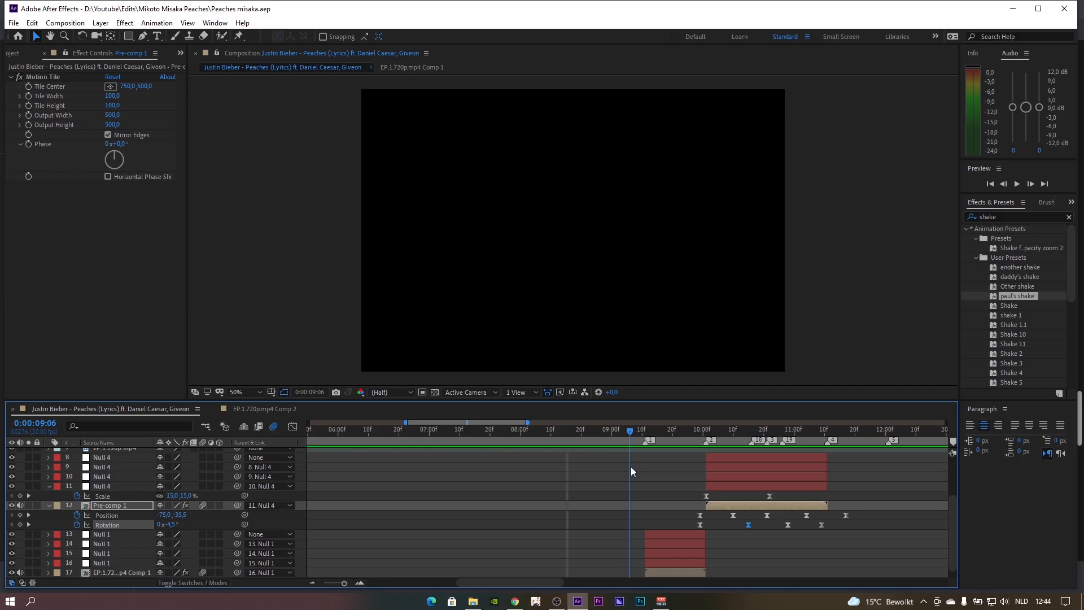
drag(631, 467, 723, 470)
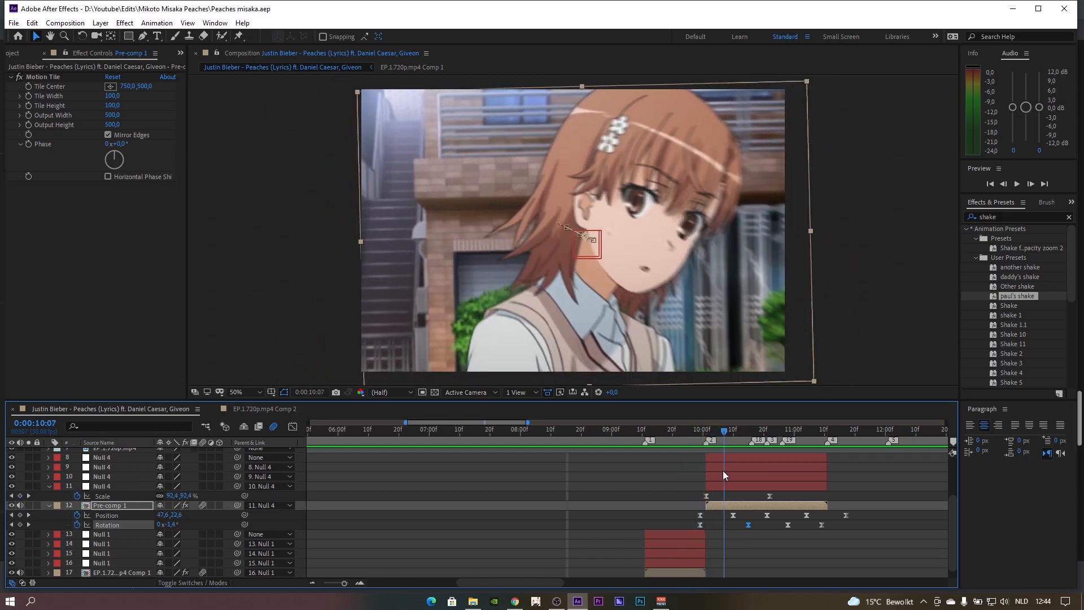